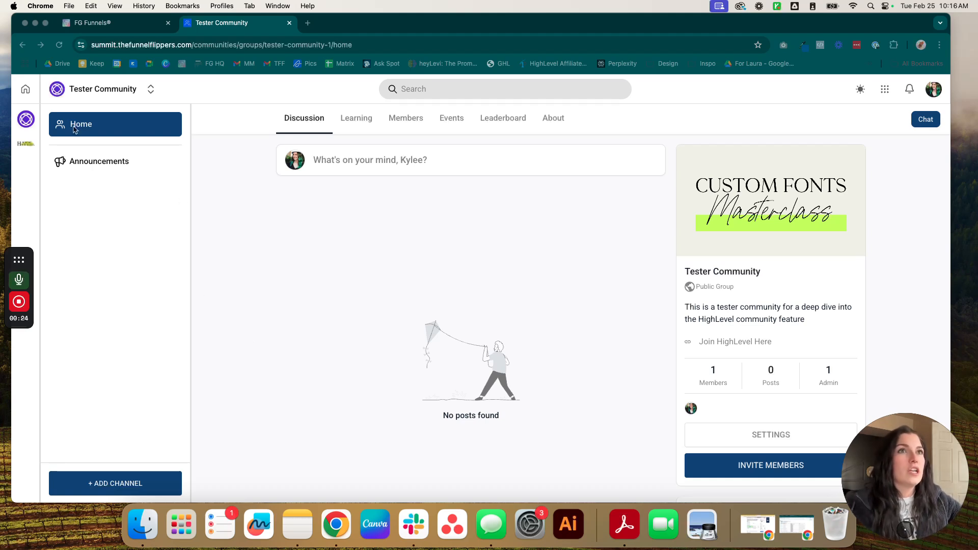
Step: Open the Announcements channel, view its Edit Channel name and description, then close the dialog
left_click(98, 172)
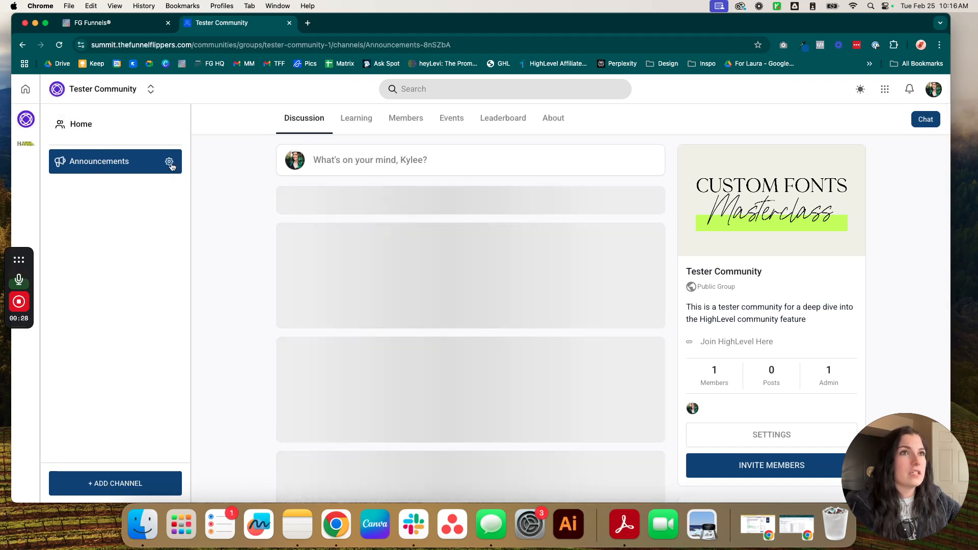
left_click(169, 161)
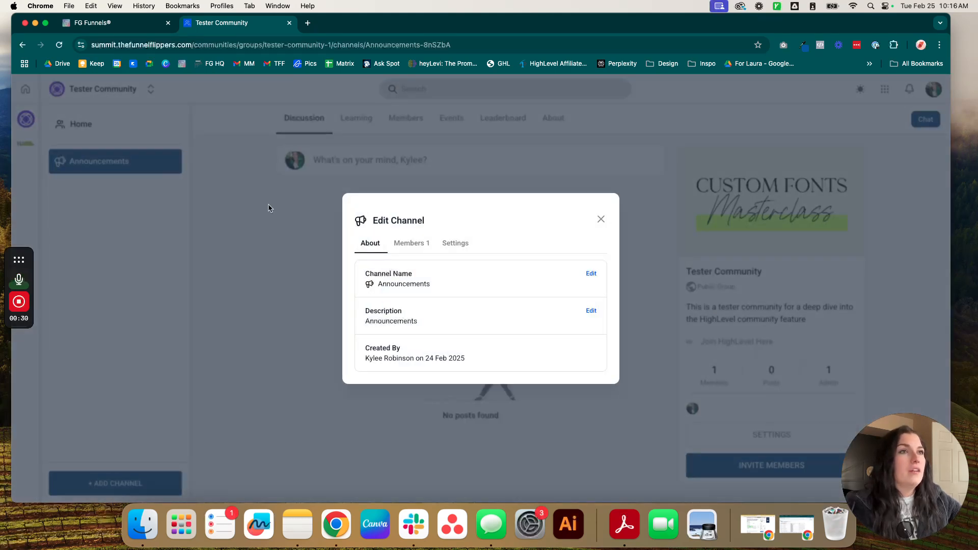
left_click(601, 219)
Step: Start a new channel named 'Discussion & Questions'
left_click(141, 482)
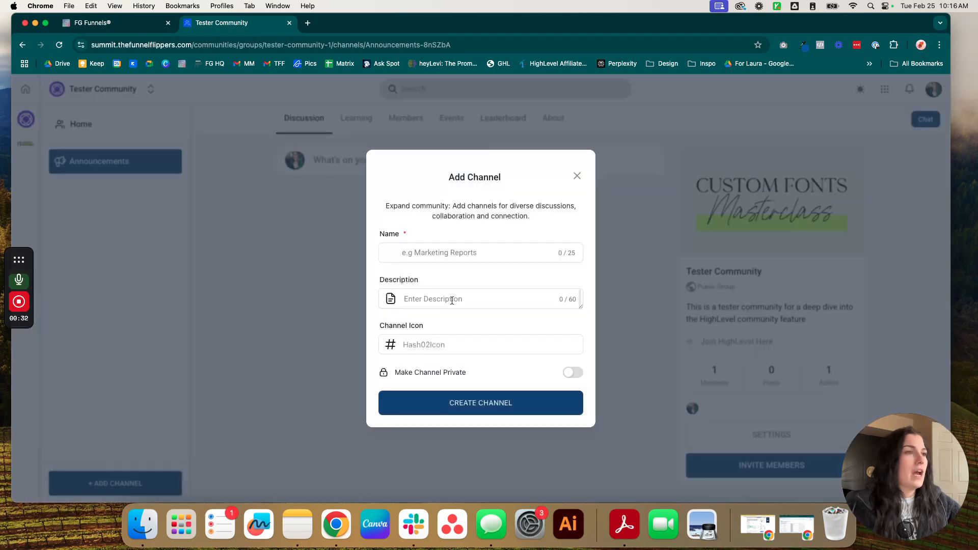
left_click(464, 255)
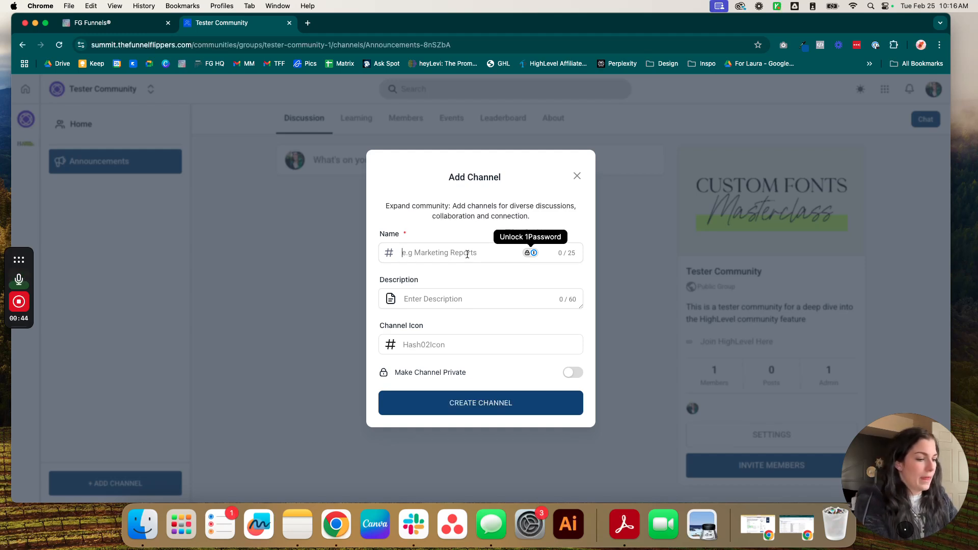
type("a")
key("BackSpace")
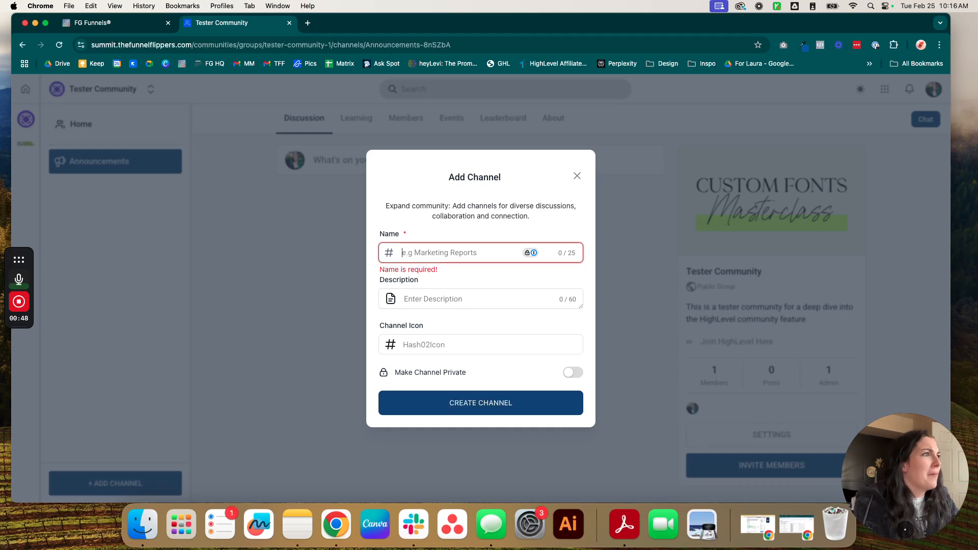
type("t")
key("BackSpace")
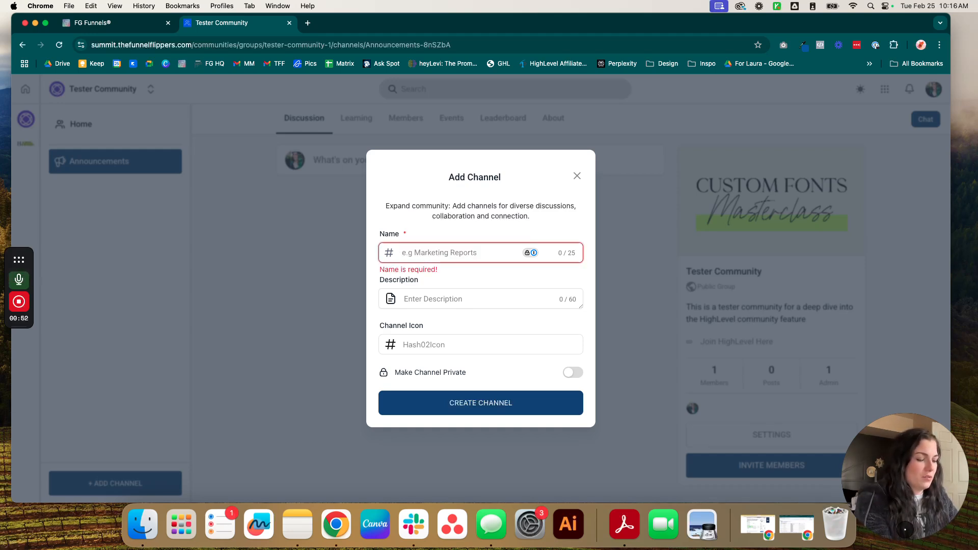
type("Discu")
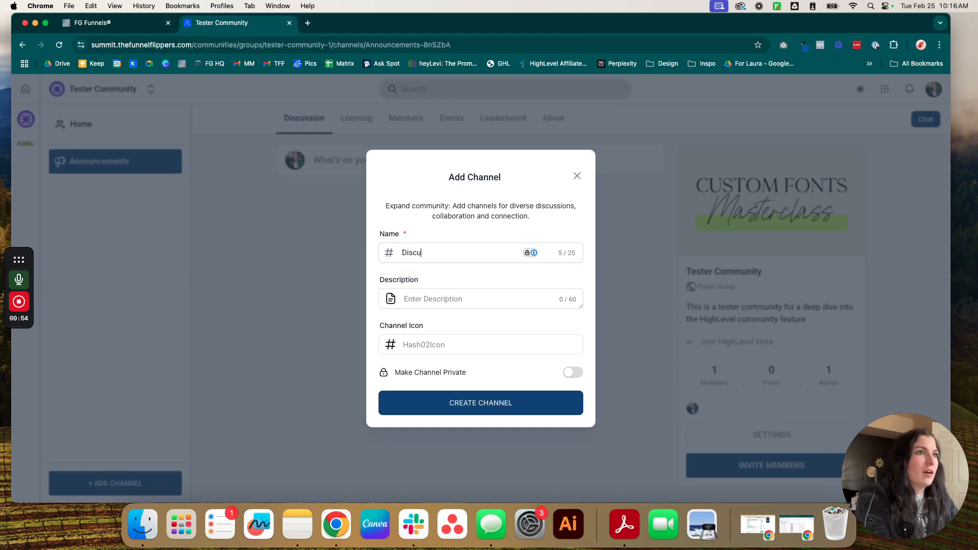
type("ssion & Questions")
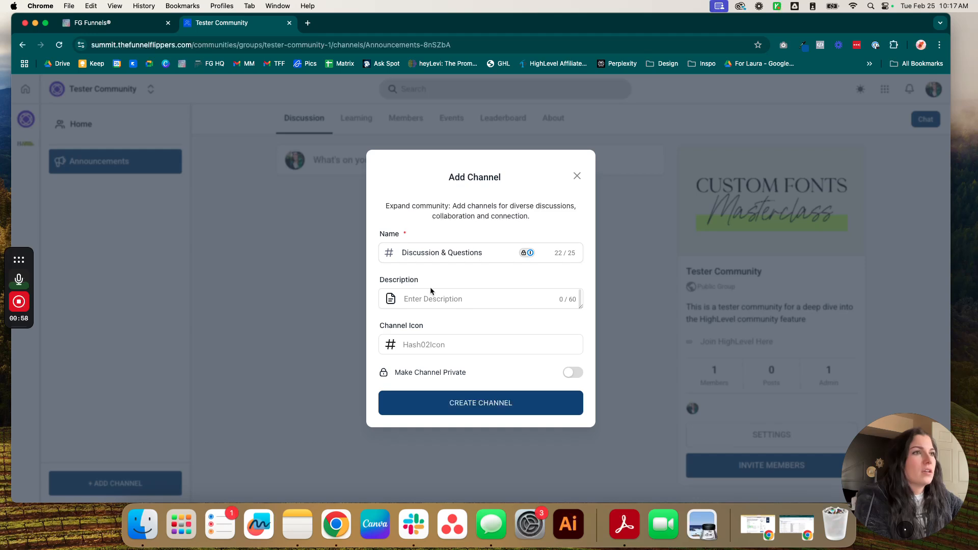
Step: Describe the channel as a tester channel for questions and community discussion
left_click(429, 290)
type("This is a tester chann")
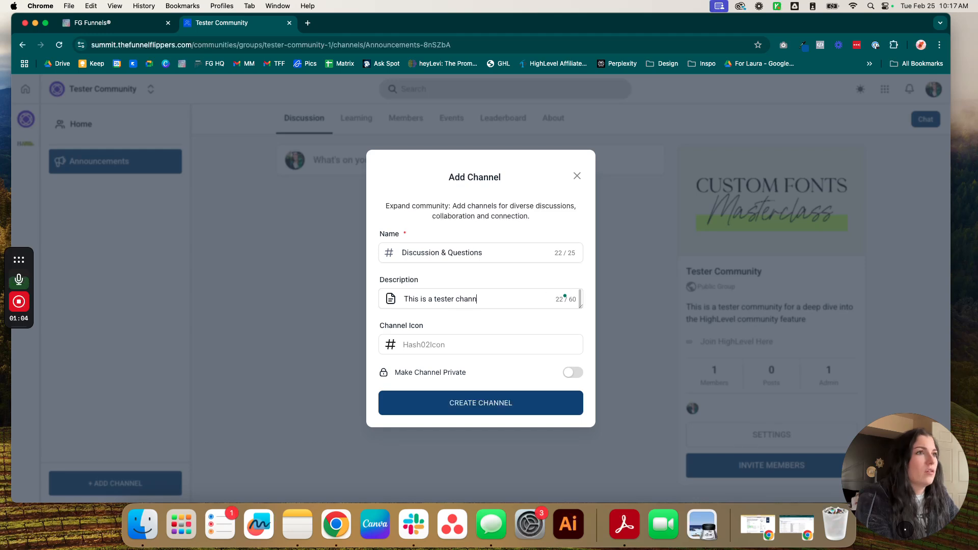
type("el for questions and c")
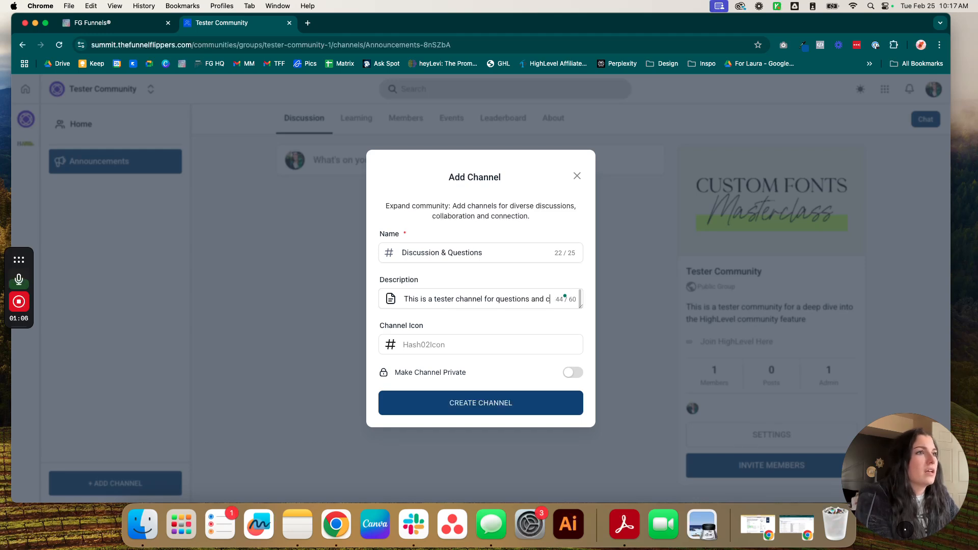
type("ommunity dis")
key("BackSpace")
key("BackSpace")
key("BackSpace")
key("BackSpace")
type("discuss")
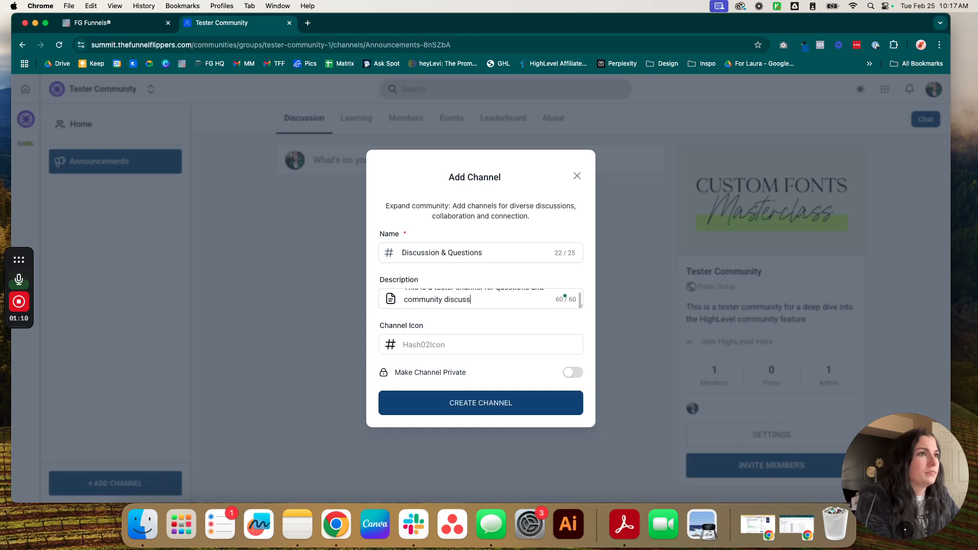
left_click(405, 344)
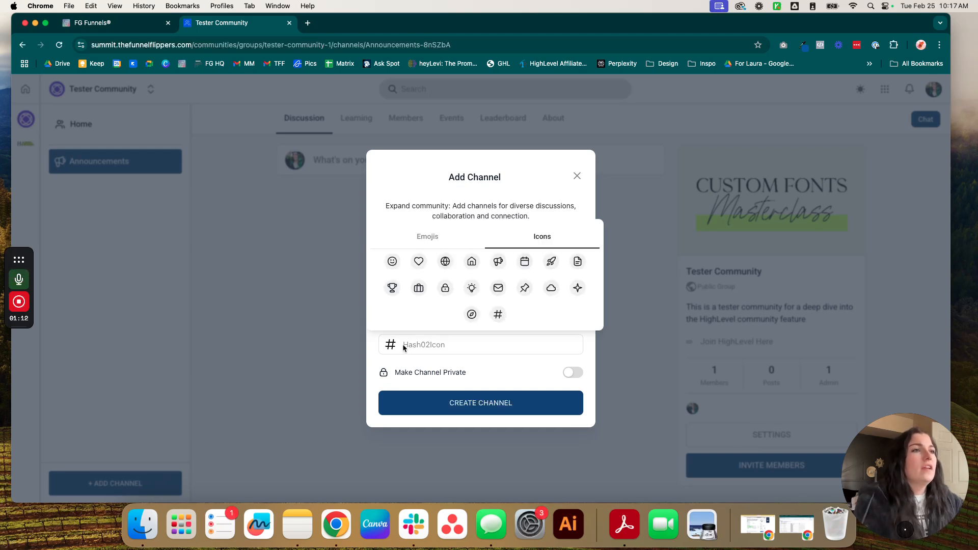
Step: Give Discussion & Questions the lightbulb icon, keep it public, and create the channel
left_click(435, 239)
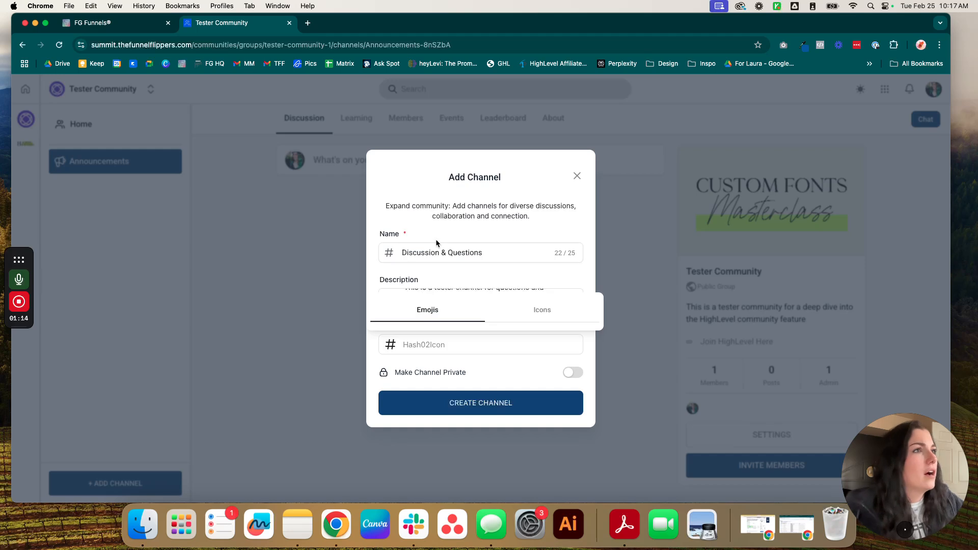
scroll(472, 304, "down", 10)
scroll(489, 287, "up", 5)
left_click(542, 183)
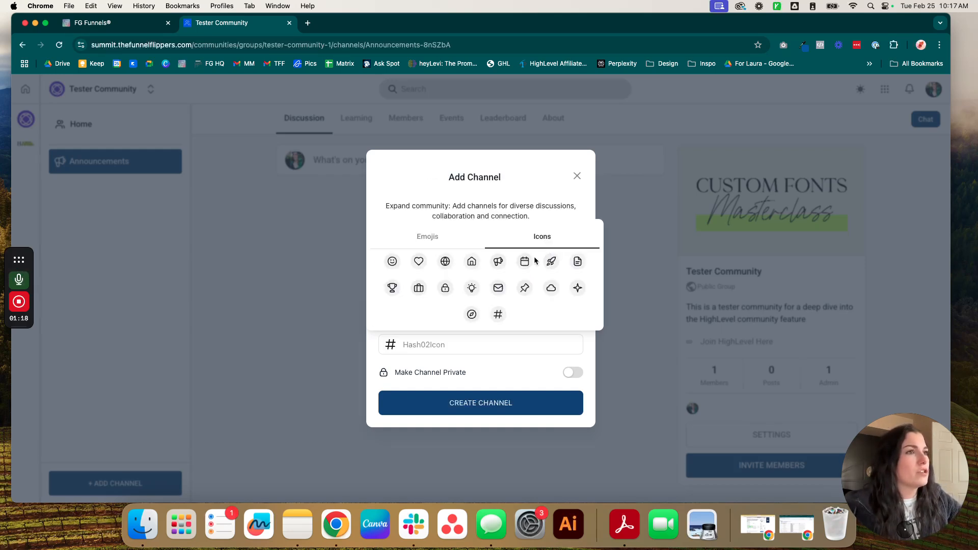
left_click(471, 288)
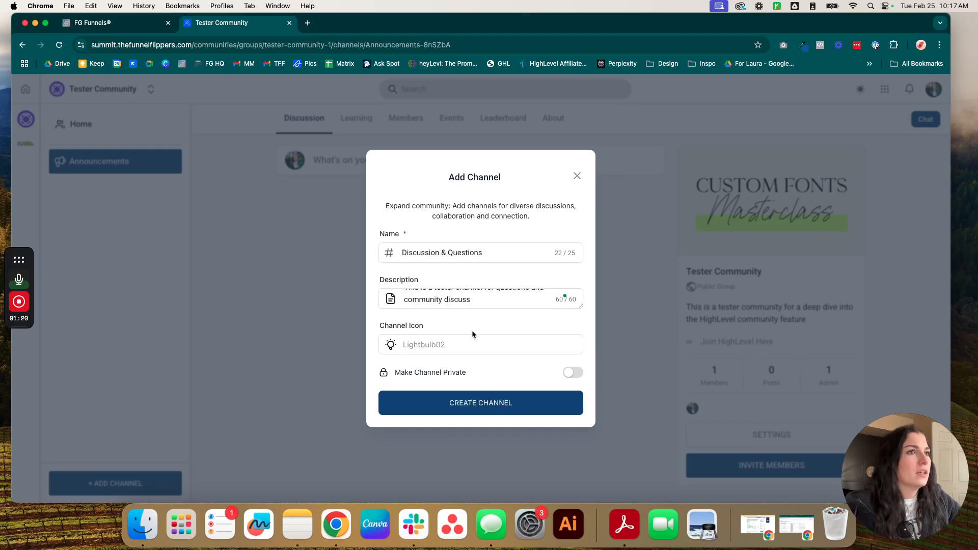
left_click(575, 373)
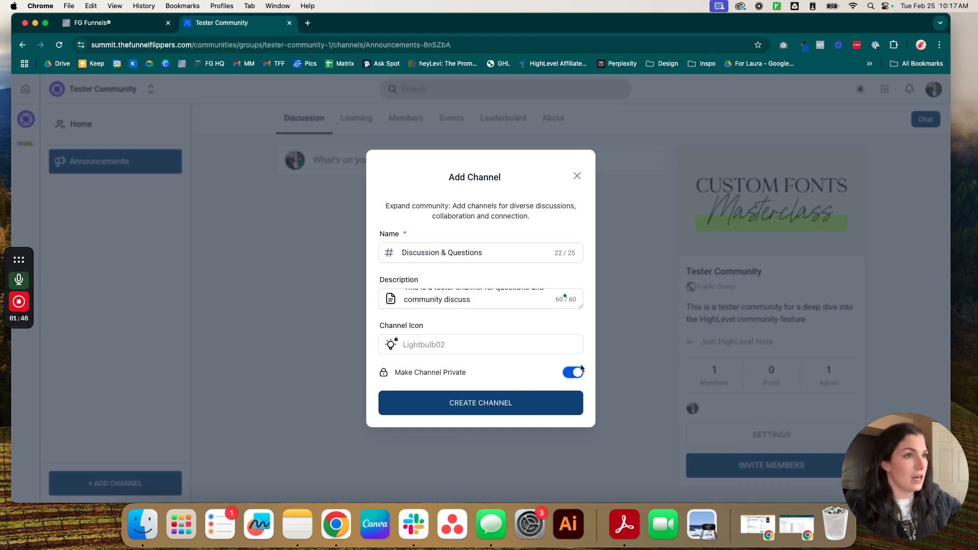
left_click(574, 374)
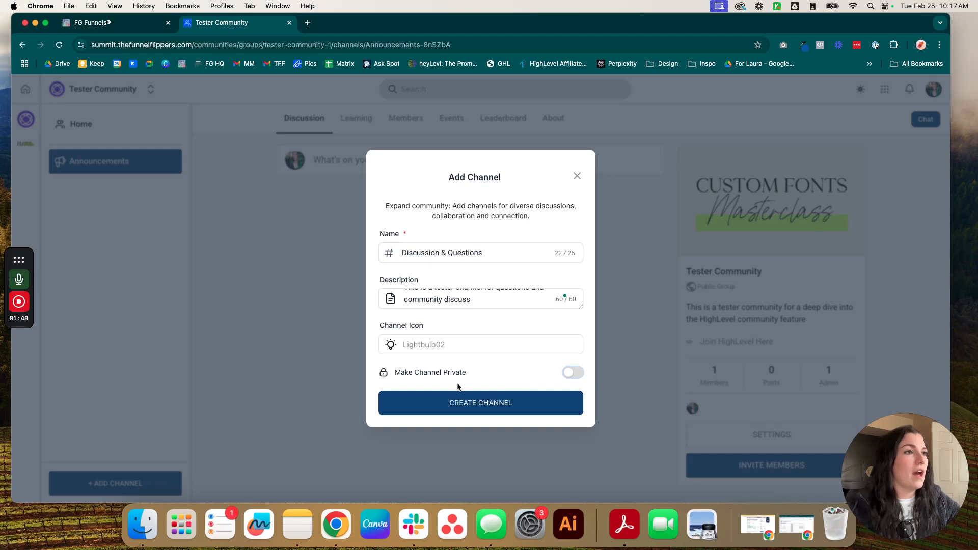
left_click(465, 412)
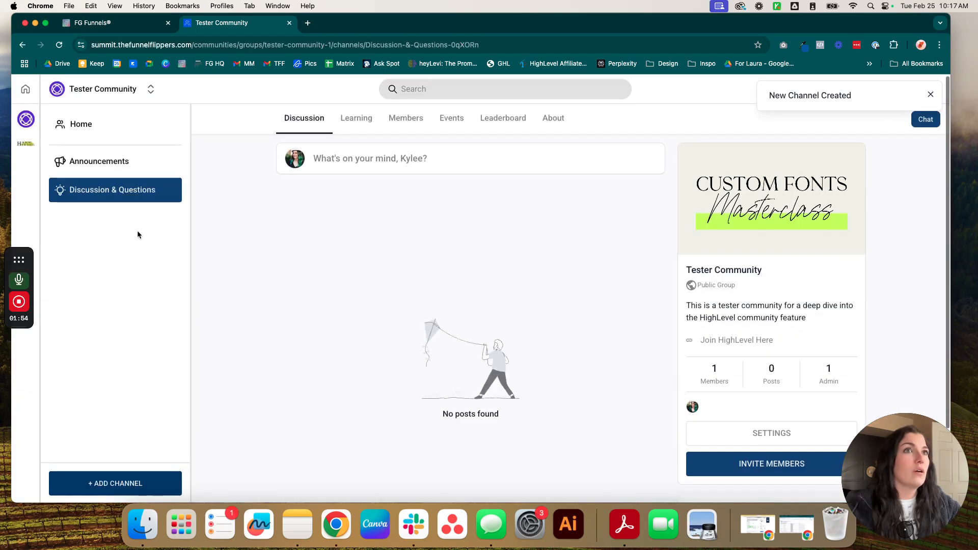
Step: Start an 'Automation Ideas' channel described as a tester channel for automation ideas
scroll(271, 327, "down", 1)
scroll(540, 160, "up", 1)
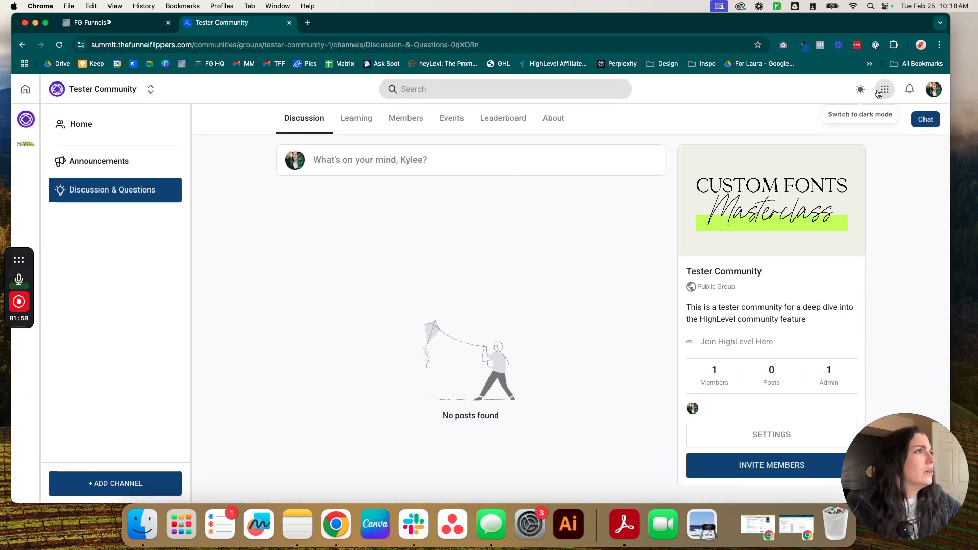
left_click(116, 484)
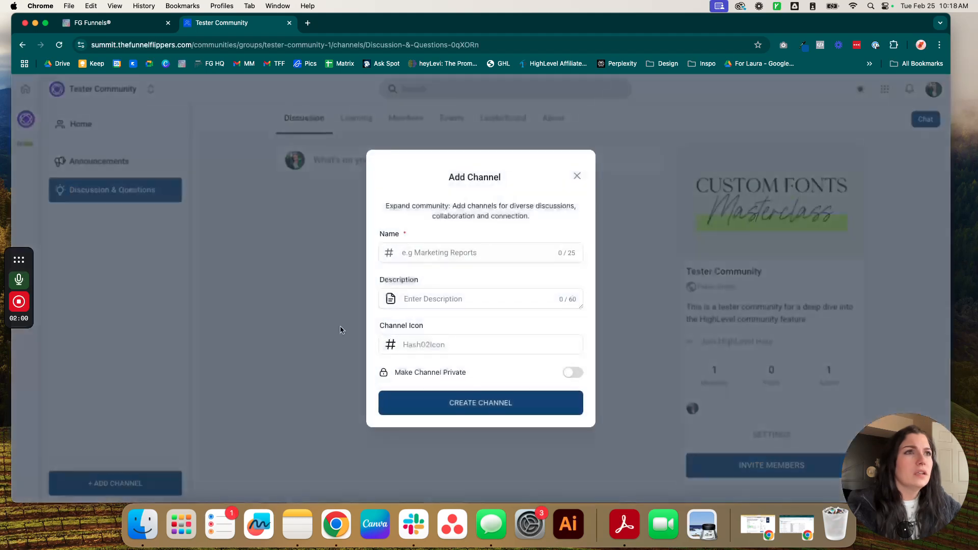
left_click(447, 248)
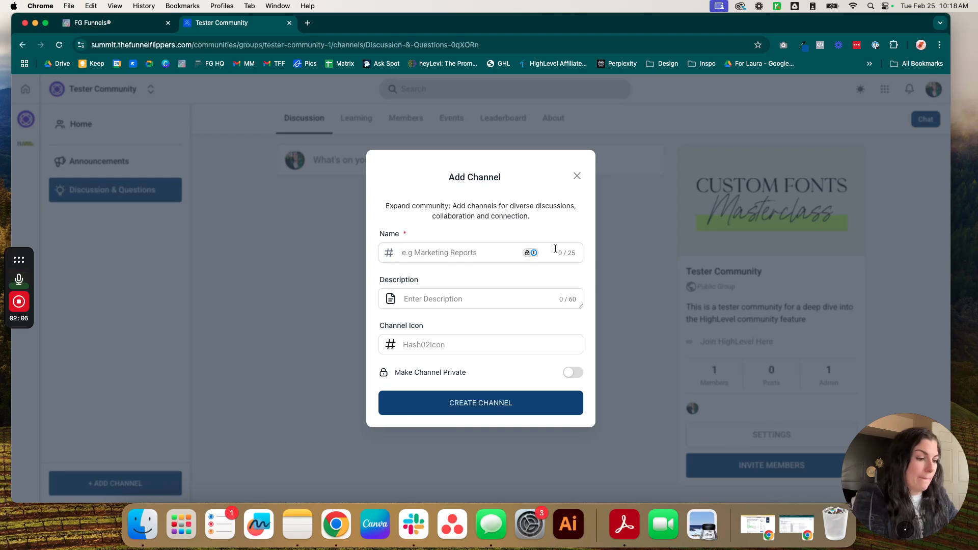
type("Automati")
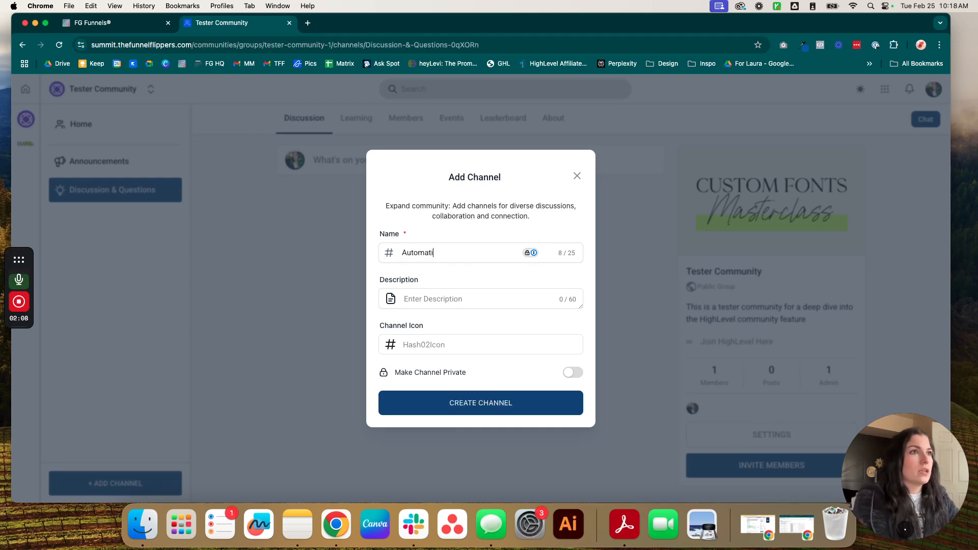
type("on Ideas")
left_click(479, 294)
type("This is a tester channel for automation idea")
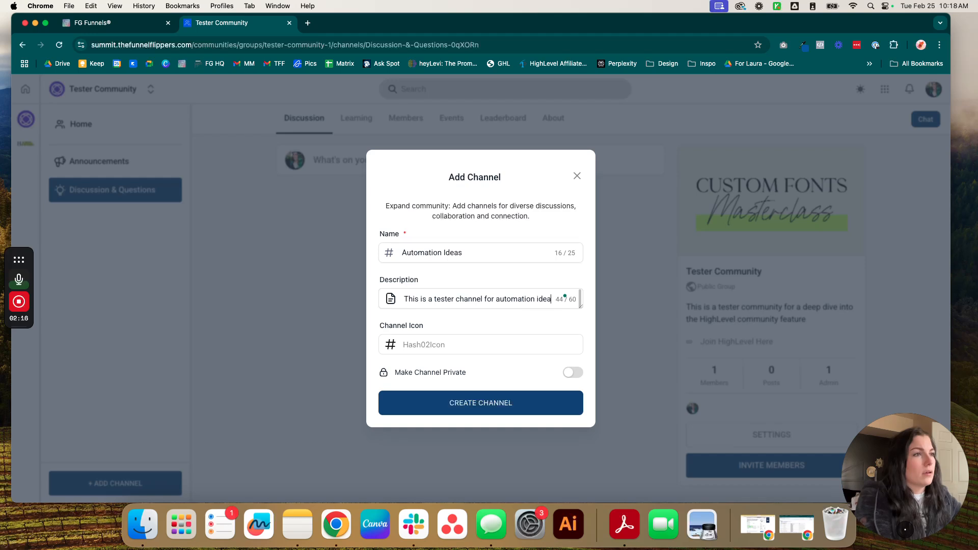
Step: Give Automation Ideas the rocket icon, create it, and open Discussion & Questions
left_click(391, 345)
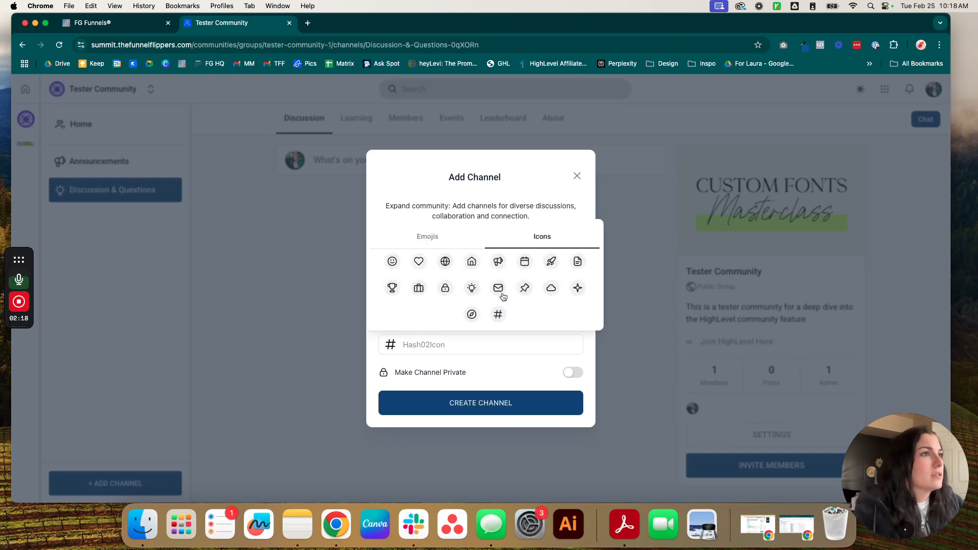
left_click(552, 262)
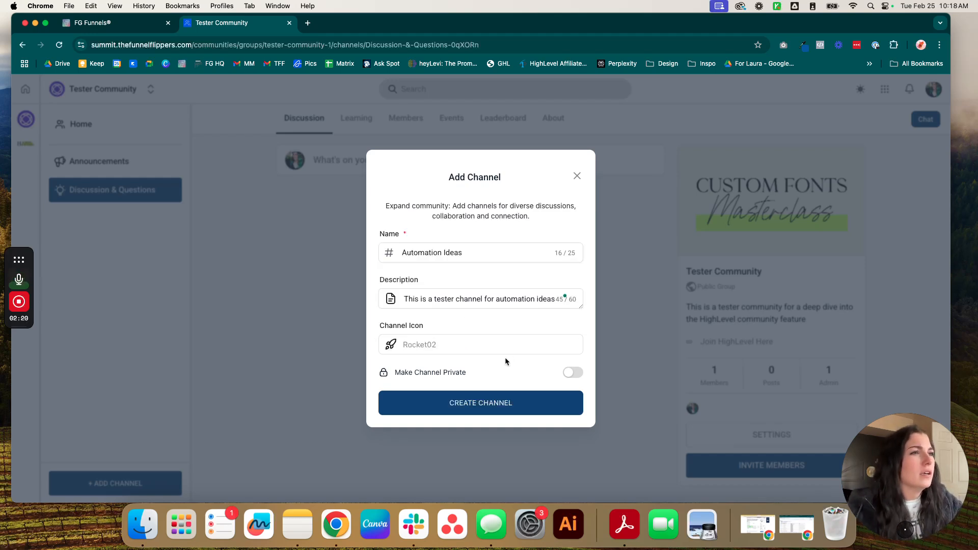
left_click(478, 404)
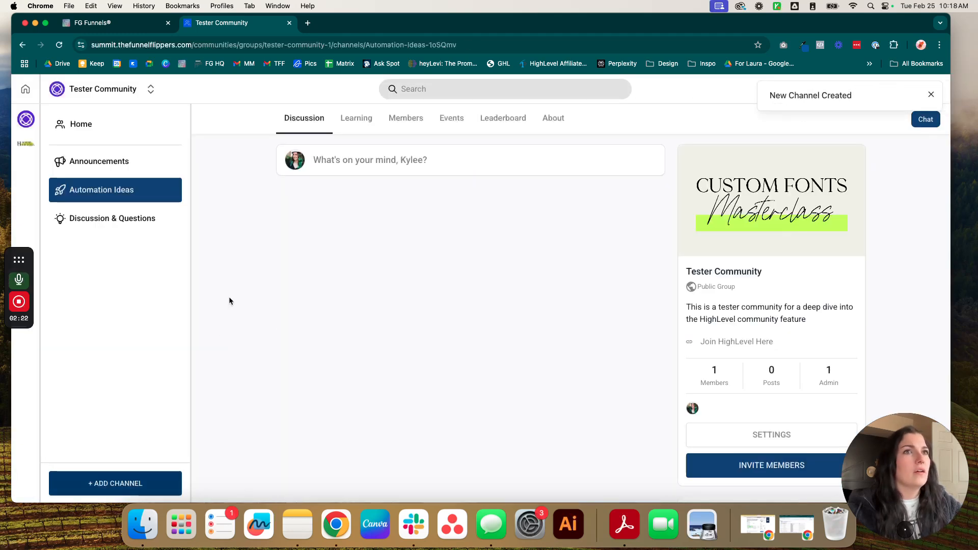
left_click(135, 219)
Step: Start a 'VIP Coaching Recordings' channel described as hosting VIP session recordings
left_click(109, 483)
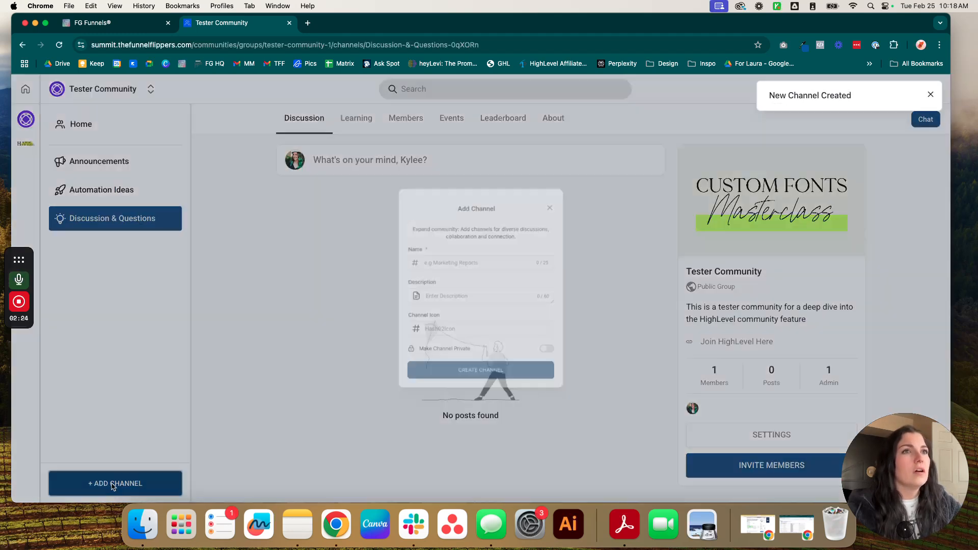
left_click(426, 253)
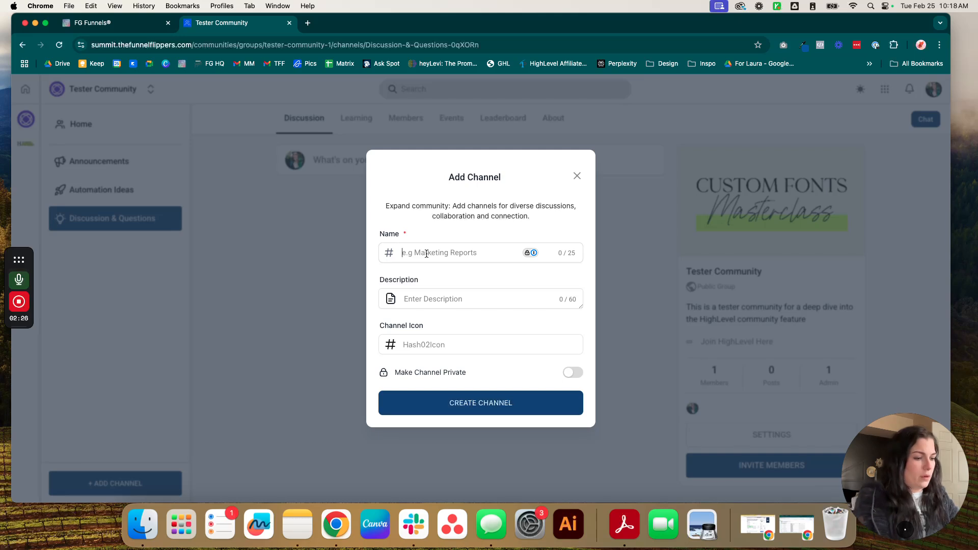
type("Private VIP")
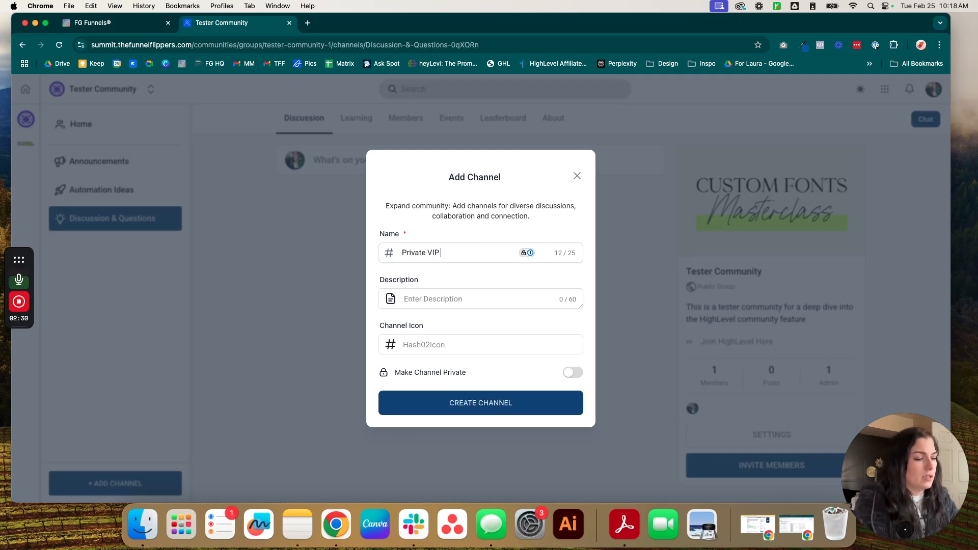
triple_click(435, 251)
type("VIP Dius")
type("Coaching")
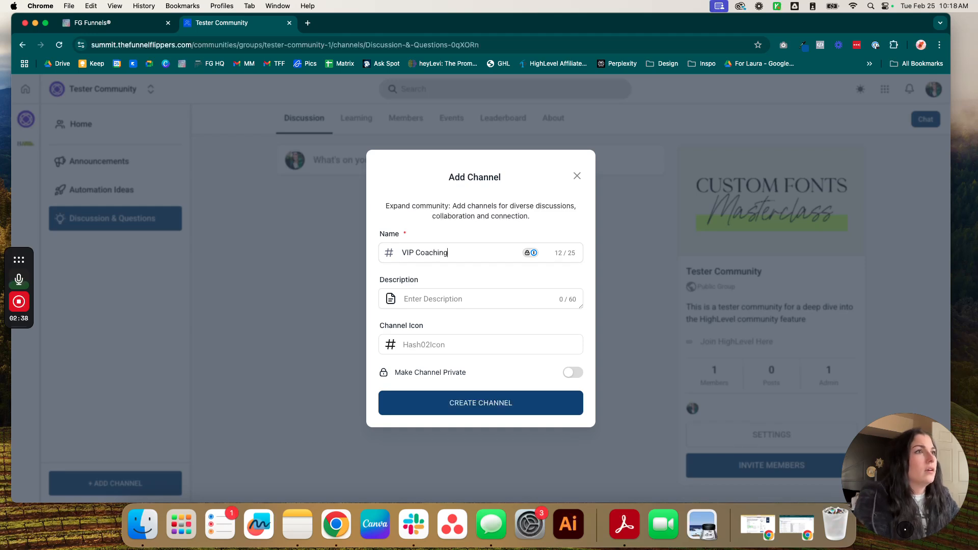
type(" Recordings")
left_click(455, 302)
type("This is a tester channe")
type("l for")
key("BackSpace")
key("BackSpace")
key("BackSpace")
key("BackSpace")
type("to host VIP se")
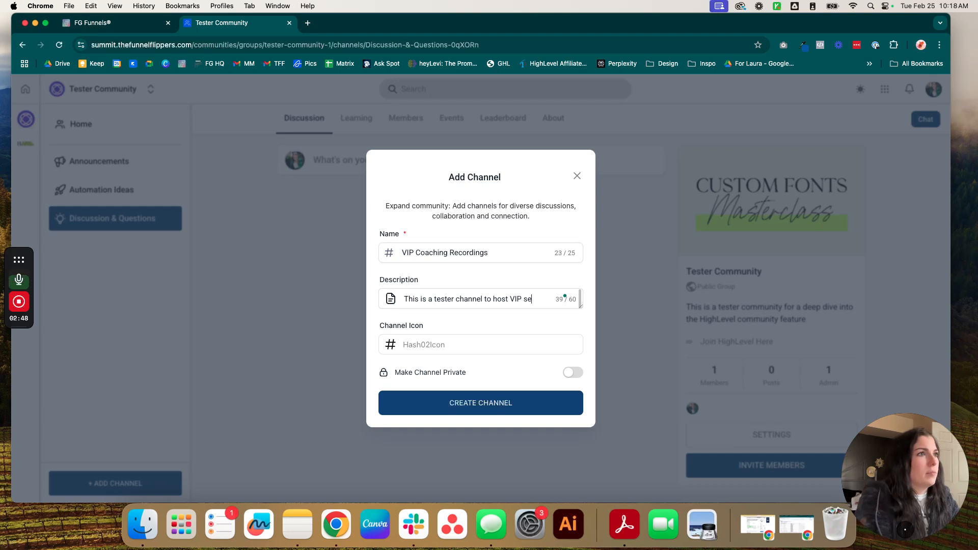
type("ssion recordings")
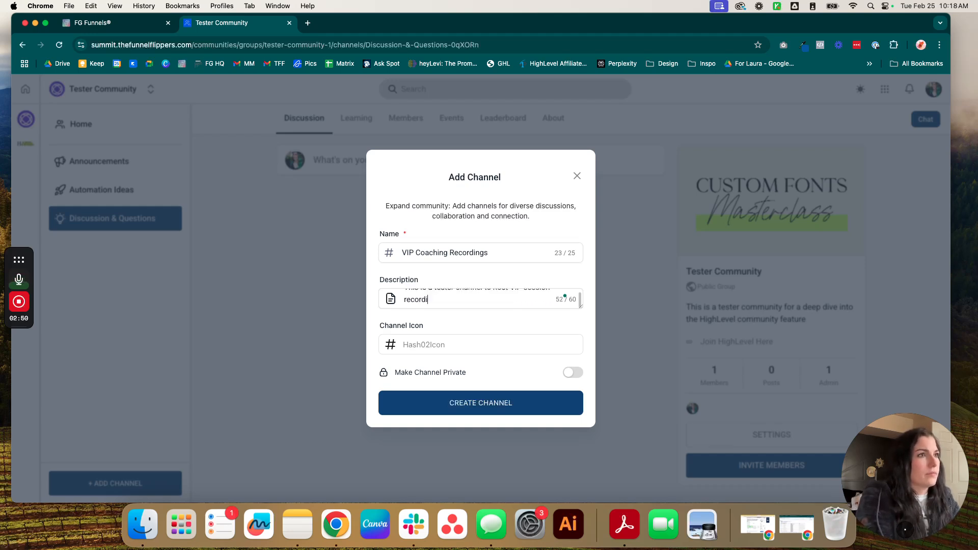
Step: Give it the Star05 sparkle icon, make it private, create it, then open Automation Ideas
left_click(388, 345)
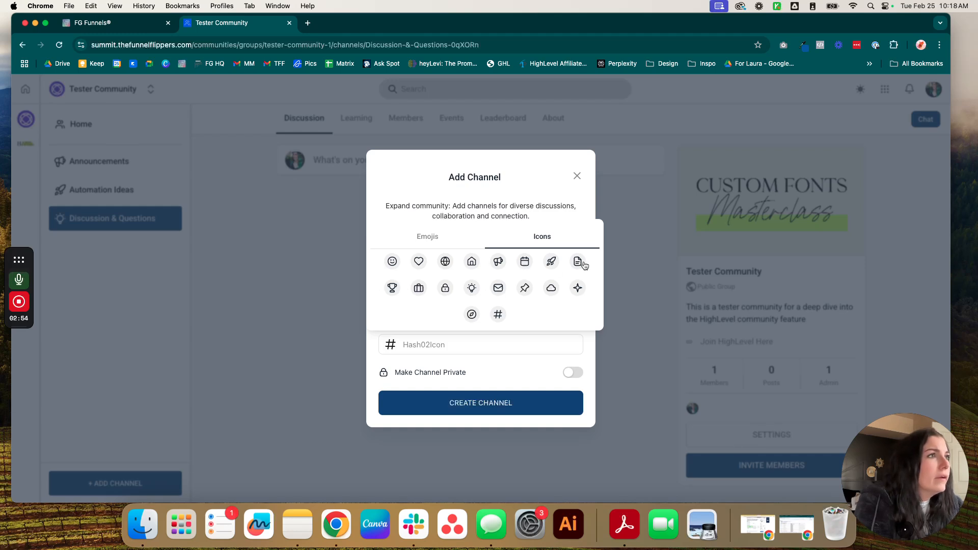
left_click(577, 289)
left_click(571, 372)
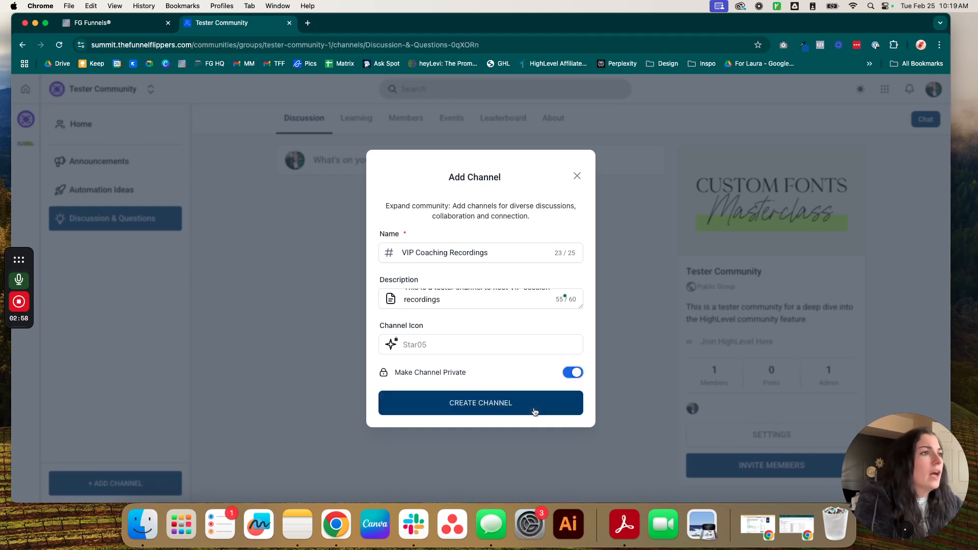
left_click(446, 404)
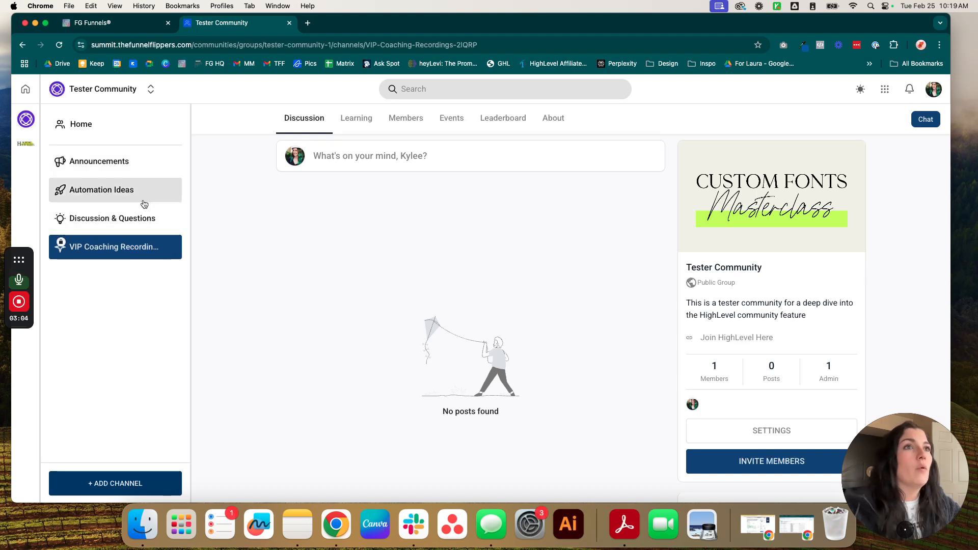
left_click(175, 190)
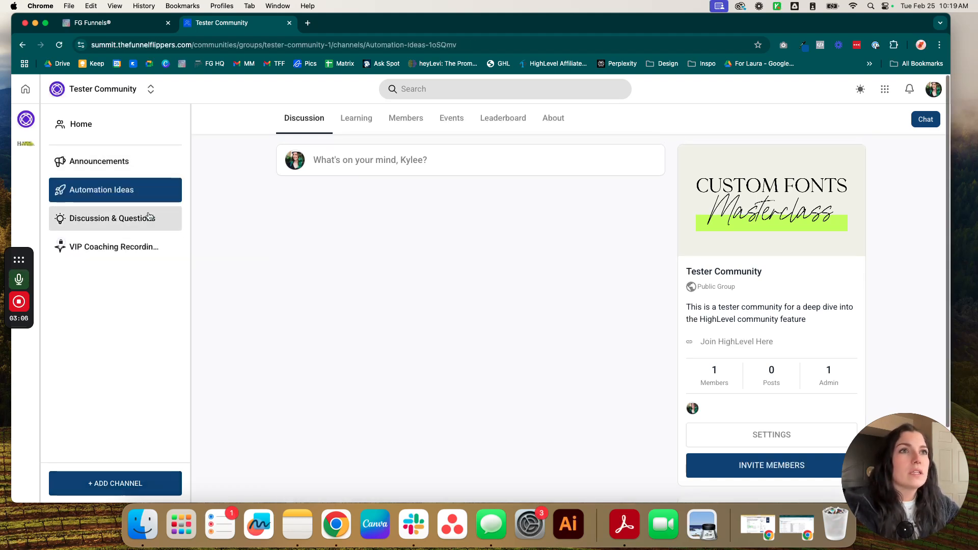
Step: Review Automation Ideas' About, Members and Settings tabs, then return to Announcements
left_click(169, 191)
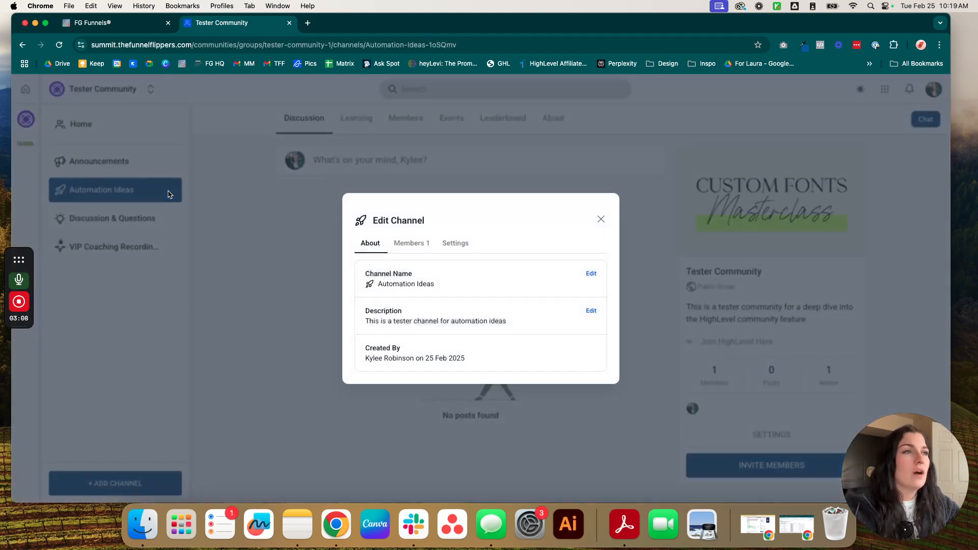
left_click_drag(366, 273, 436, 287)
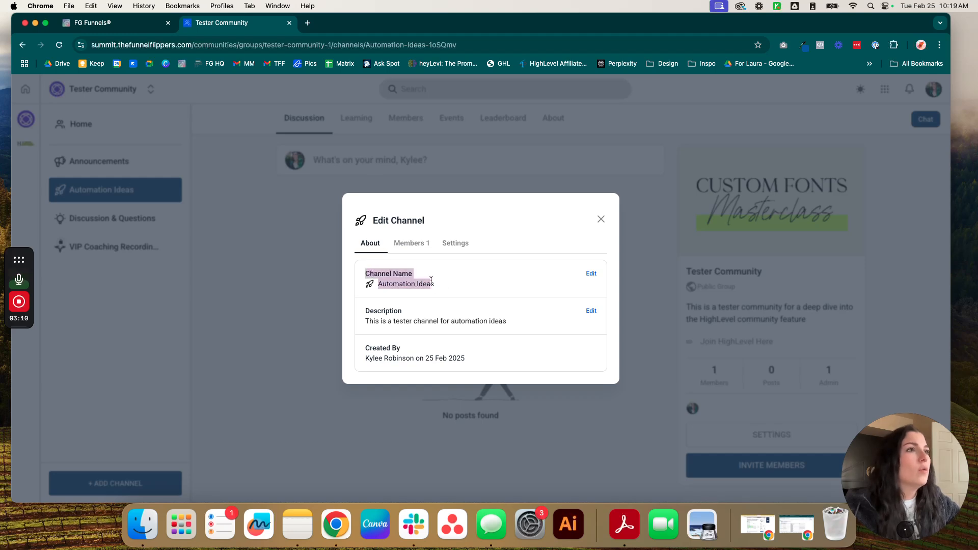
left_click(470, 286)
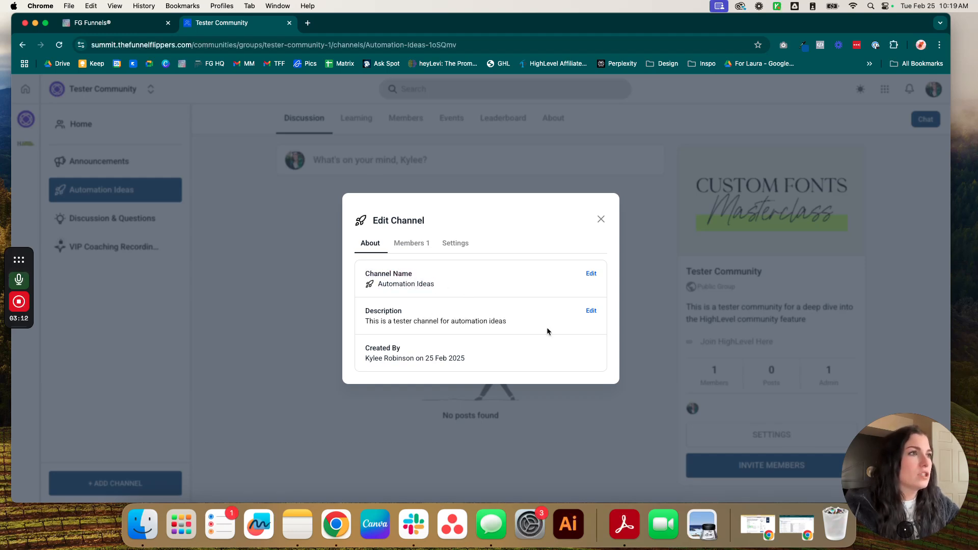
left_click(411, 243)
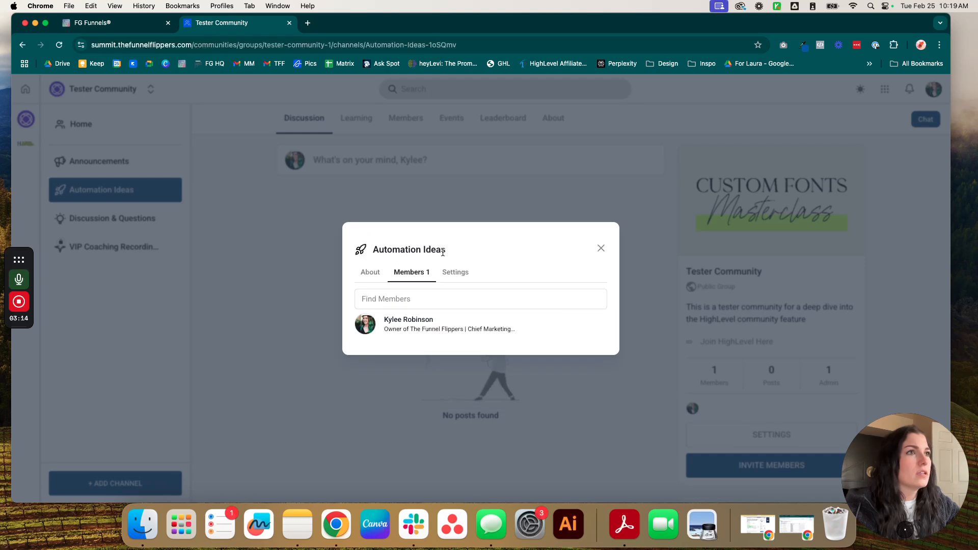
left_click(464, 274)
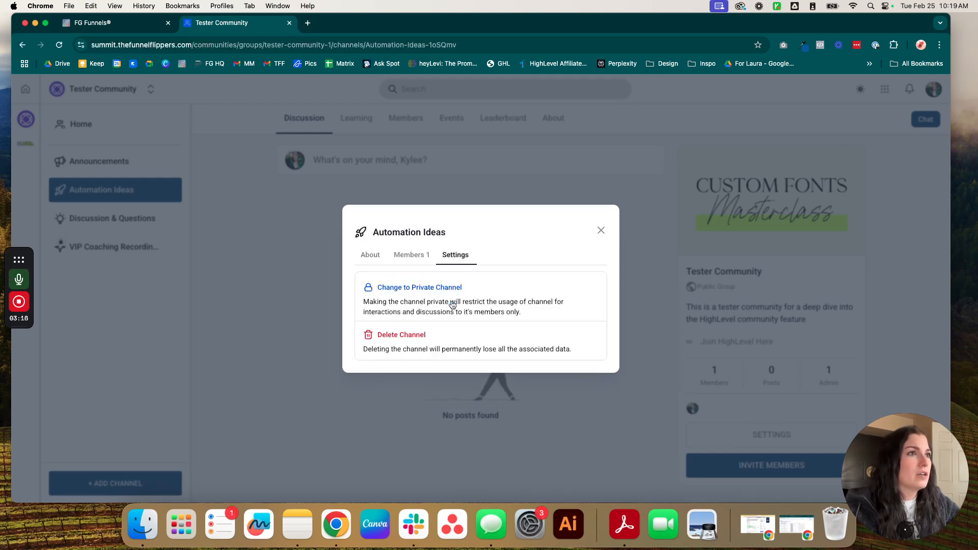
left_click(601, 230)
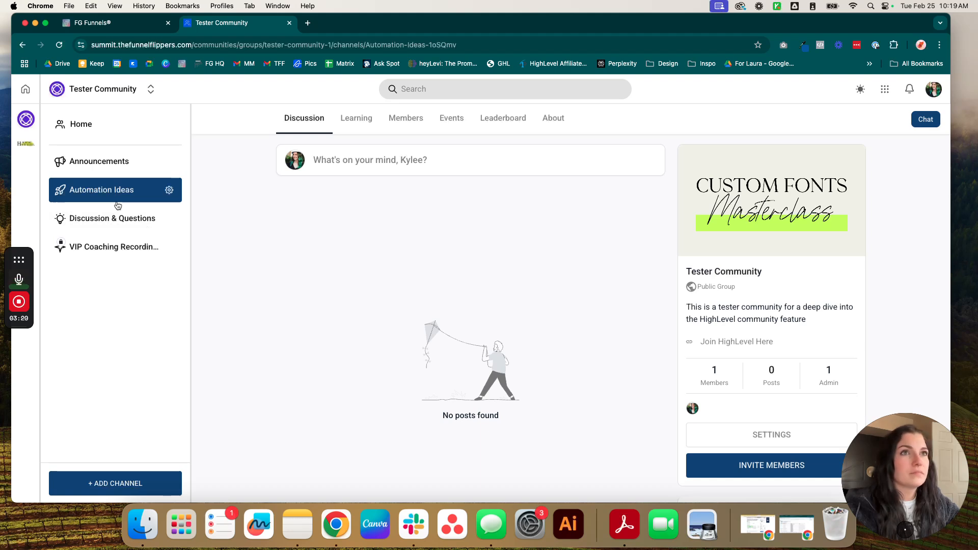
left_click(105, 163)
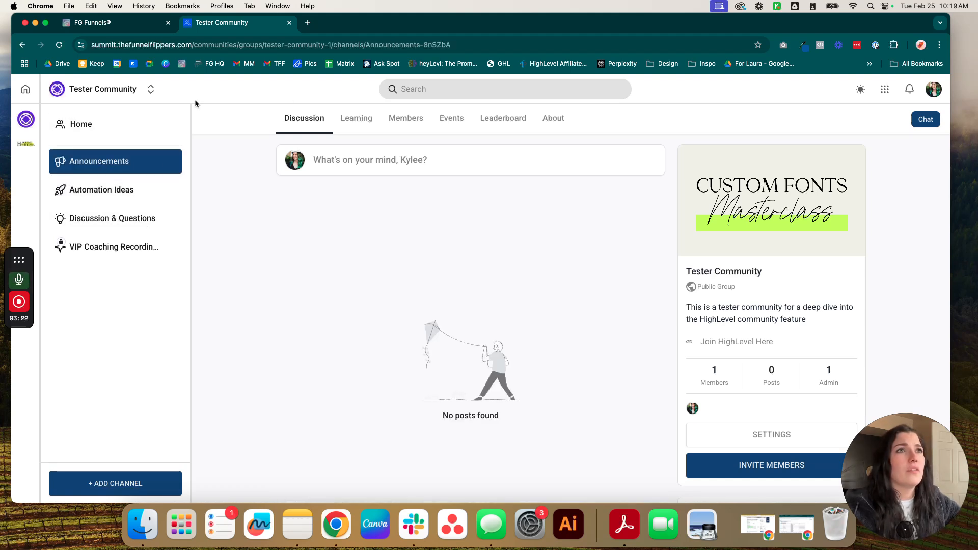
left_click(356, 118)
Step: Add the Custom Font Files course to the community's Learning section
left_click(368, 302)
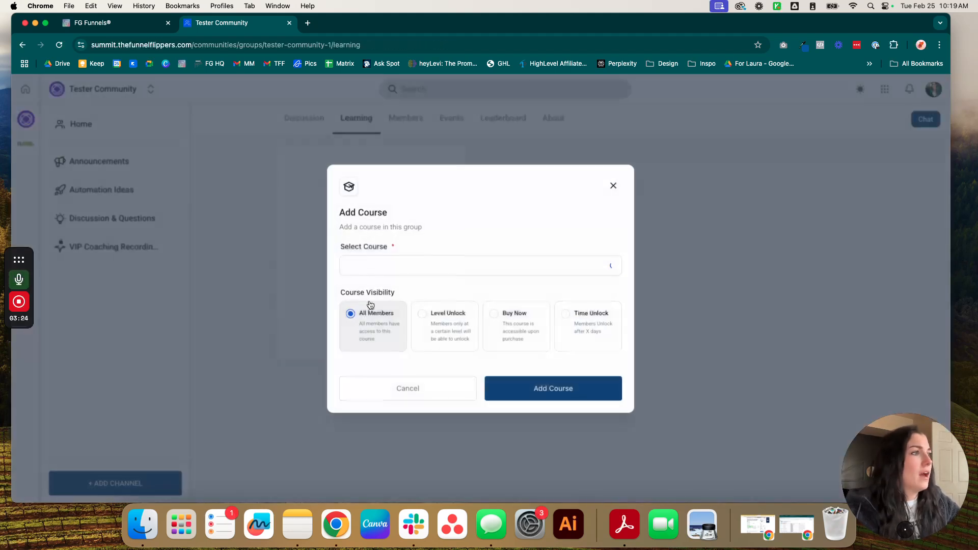
left_click(612, 186)
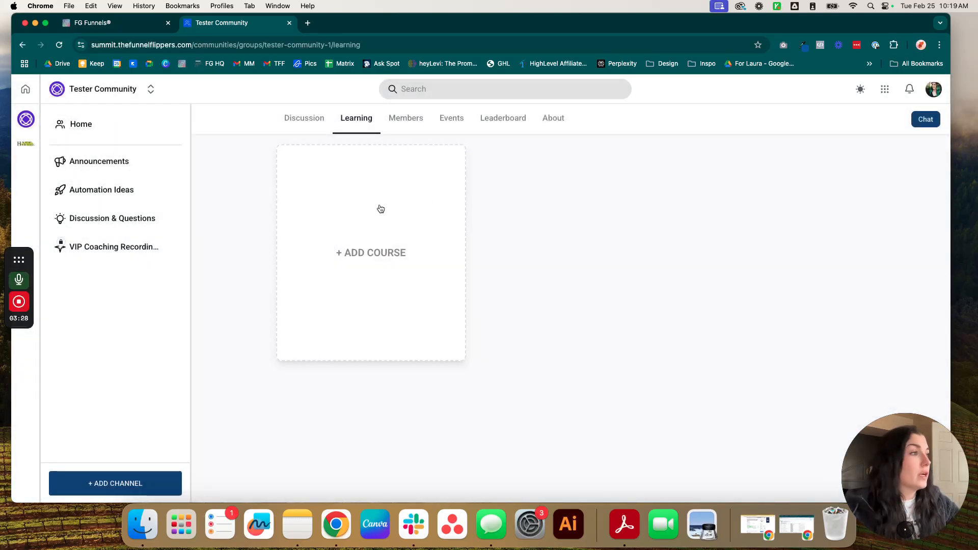
left_click(389, 257)
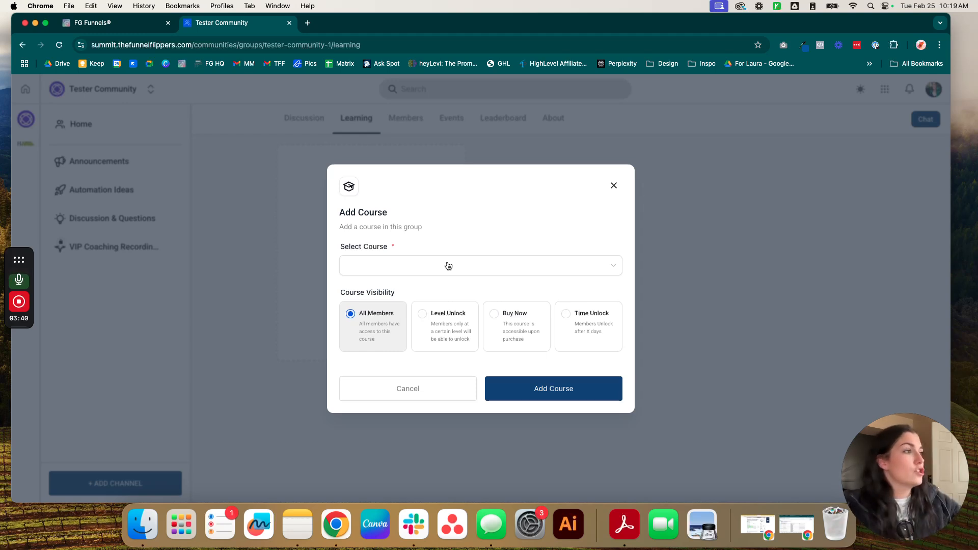
left_click(462, 271)
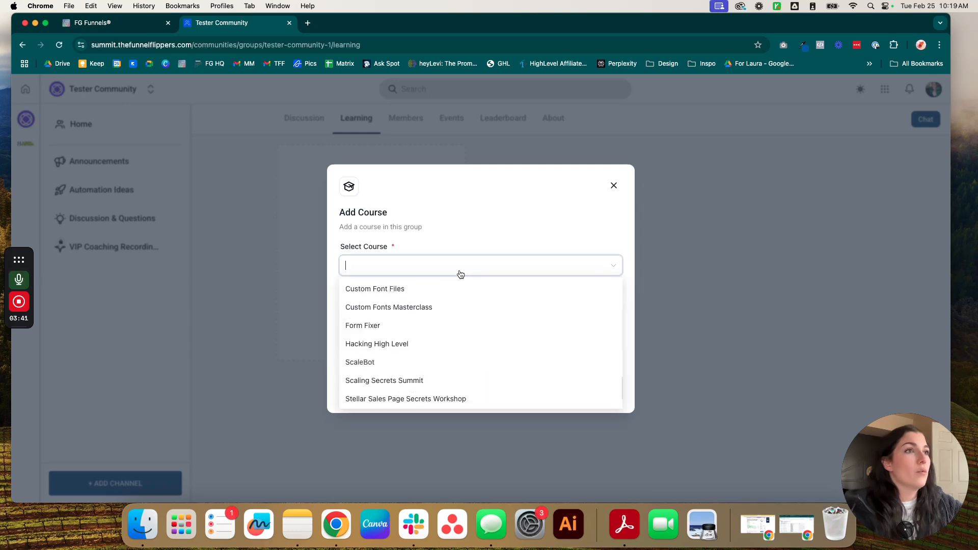
left_click(358, 290)
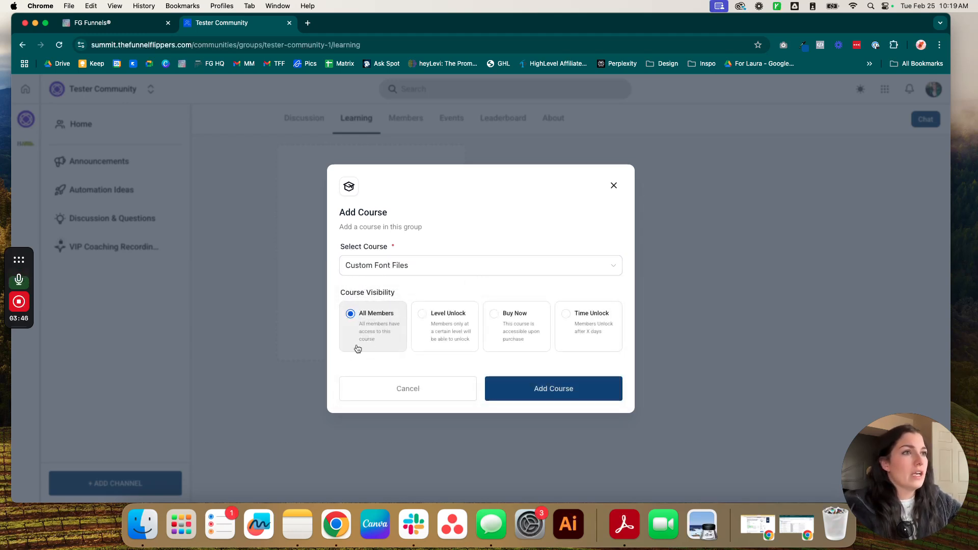
left_click(532, 393)
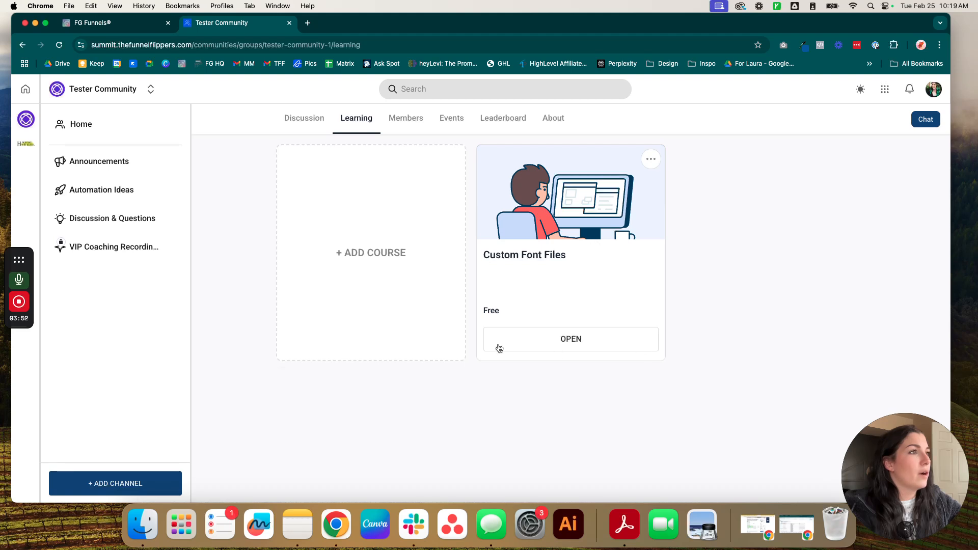
Step: Add the Form Fixer course to the Learning section as well
left_click(316, 284)
left_click(431, 265)
left_click(389, 310)
left_click(554, 390)
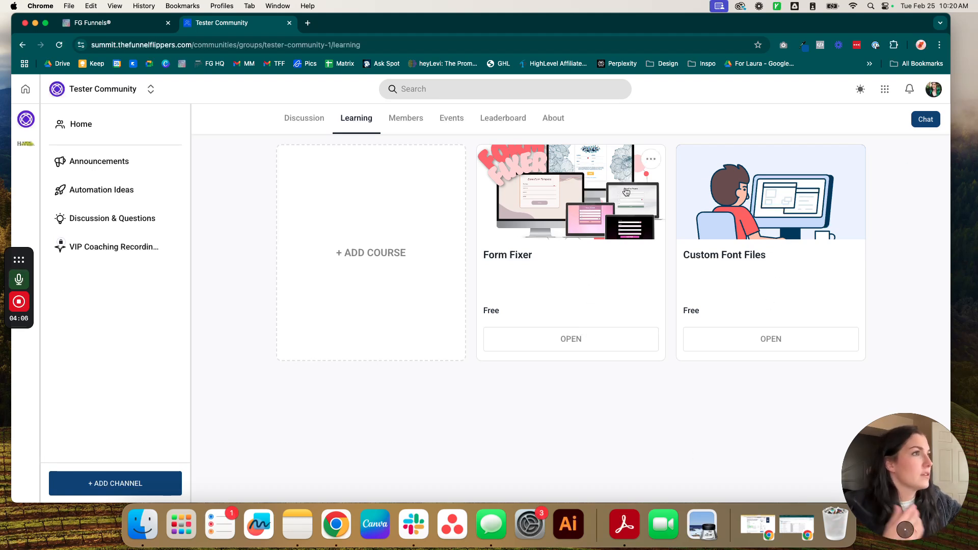
Step: Move the Form Fixer card after Custom Font Files, leaving its settings unchanged
left_click(650, 159)
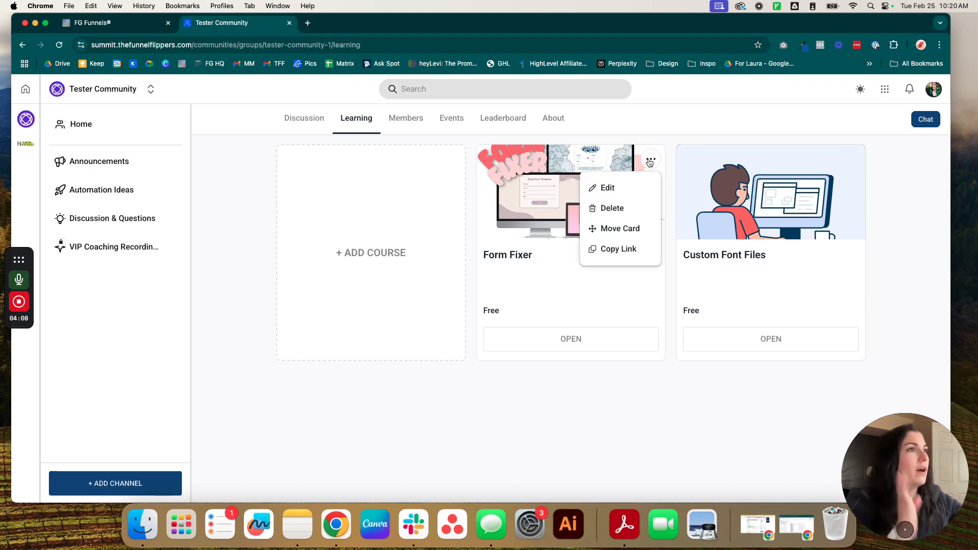
left_click(607, 188)
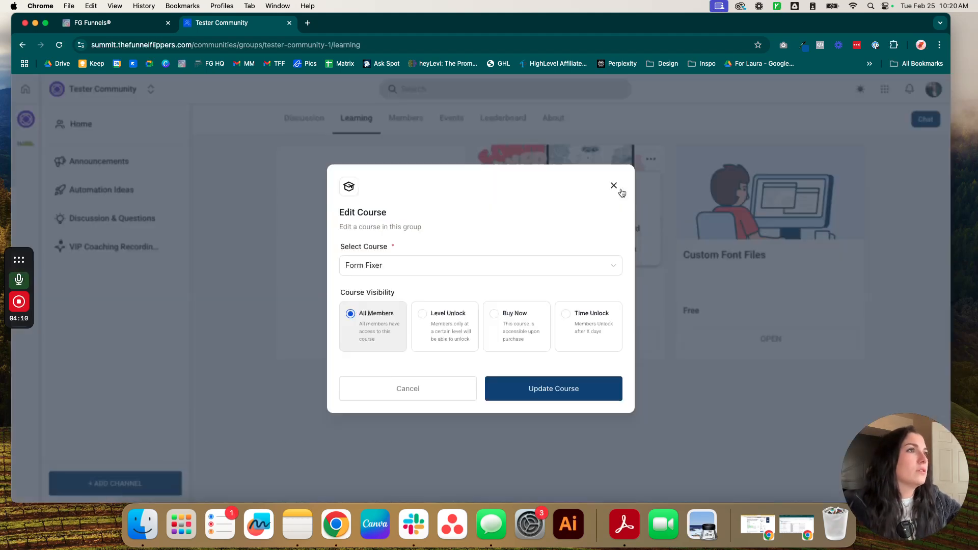
left_click(464, 380)
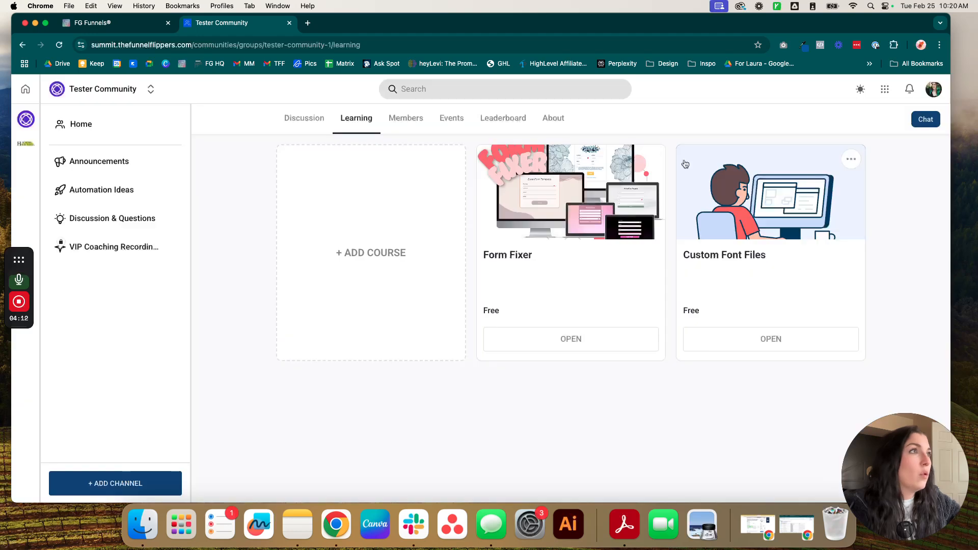
left_click(651, 159)
left_click(612, 229)
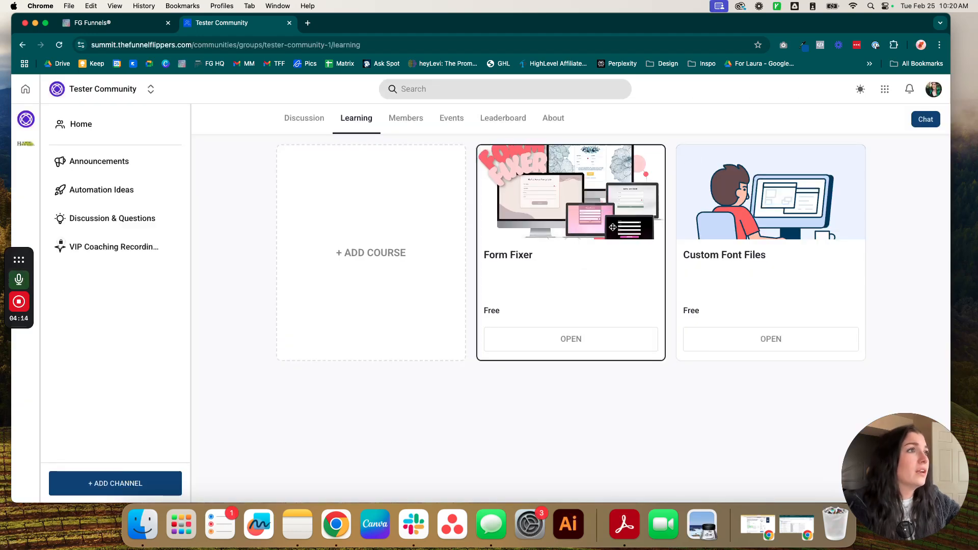
left_click_drag(561, 249, 740, 255)
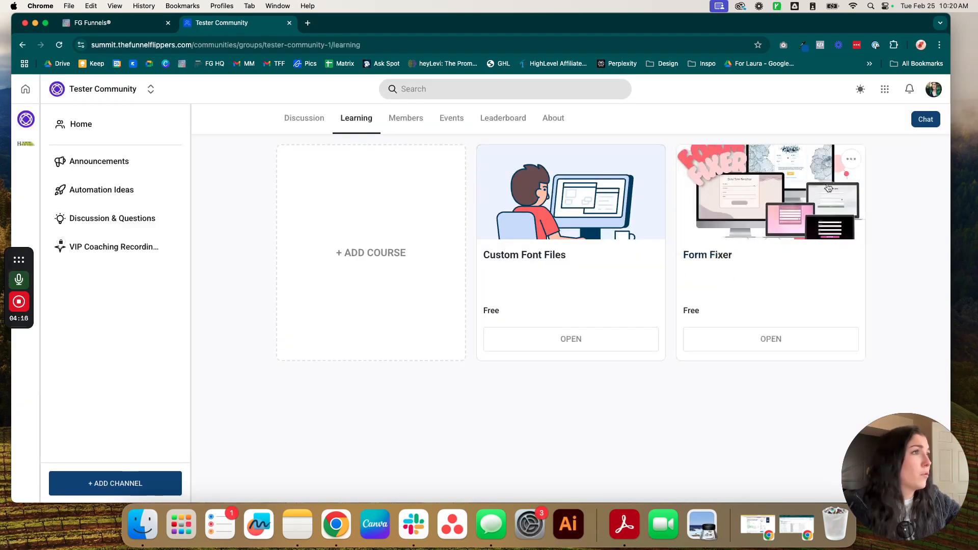
Step: Copy the Form Fixer course link and dismiss the confirmation
left_click(850, 159)
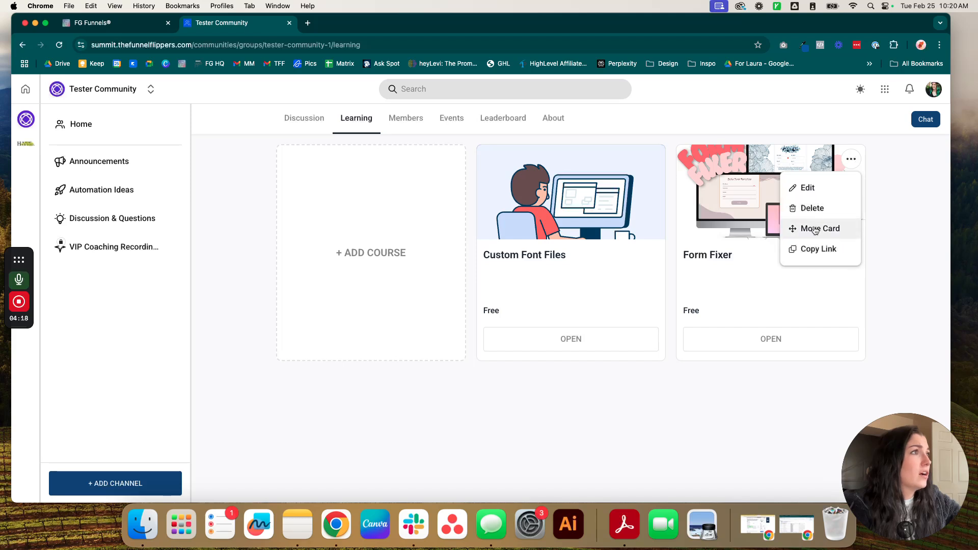
left_click(814, 249)
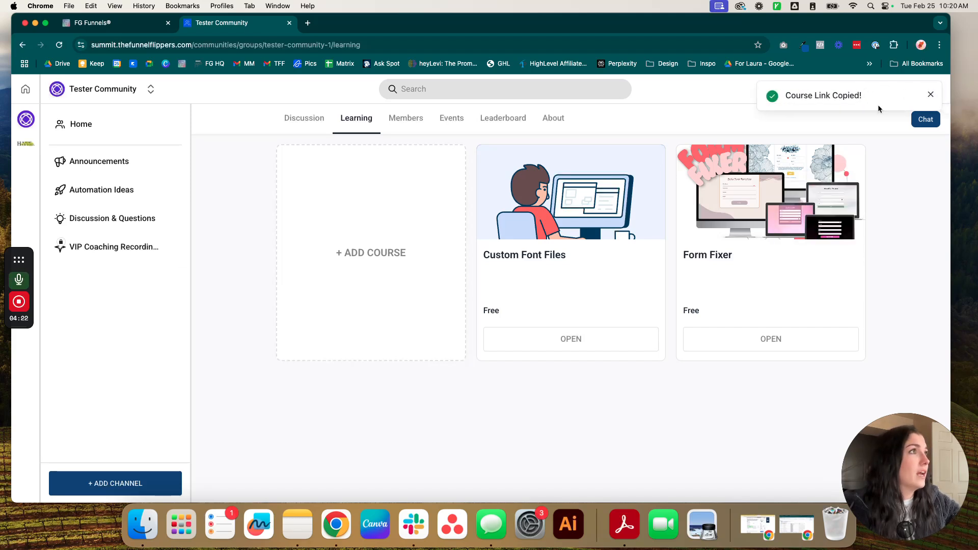
left_click(930, 95)
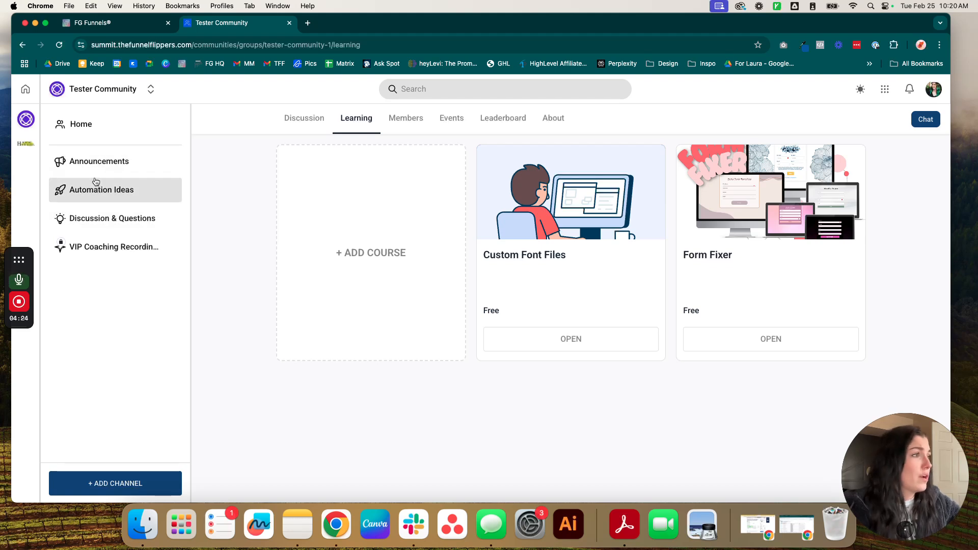
scroll(100, 246, "down", 1)
Step: Paste the course link into a VIP Coaching Recordings post, discard it, then view Members
left_click(99, 246)
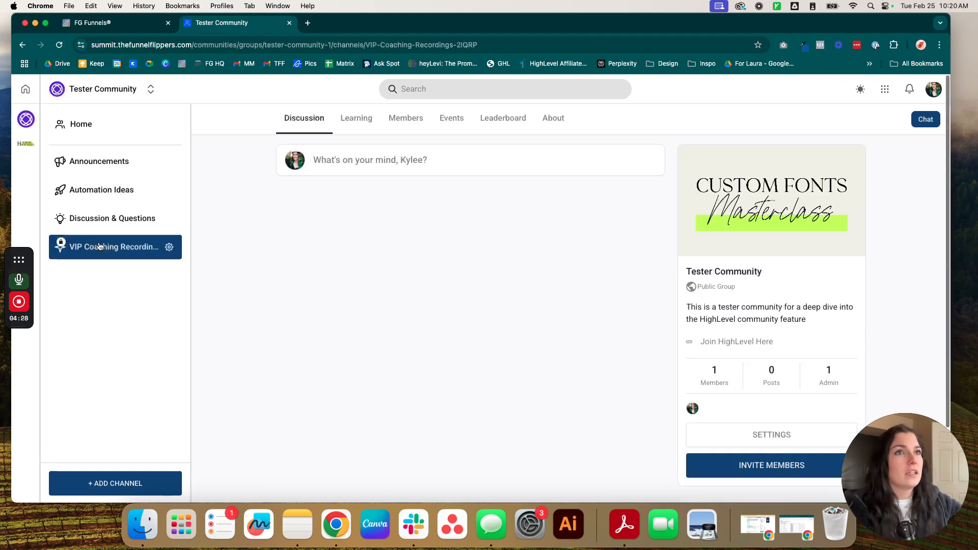
left_click(385, 173)
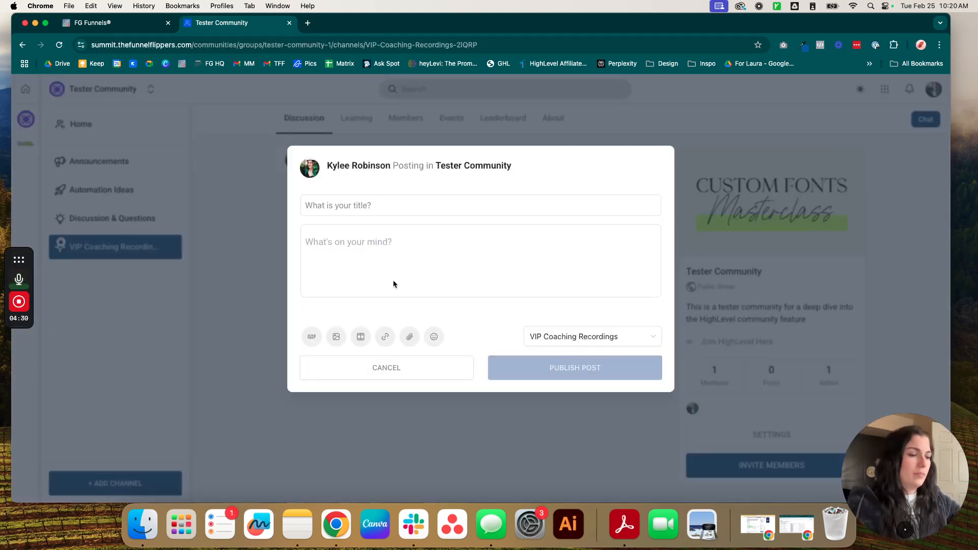
key("super+v")
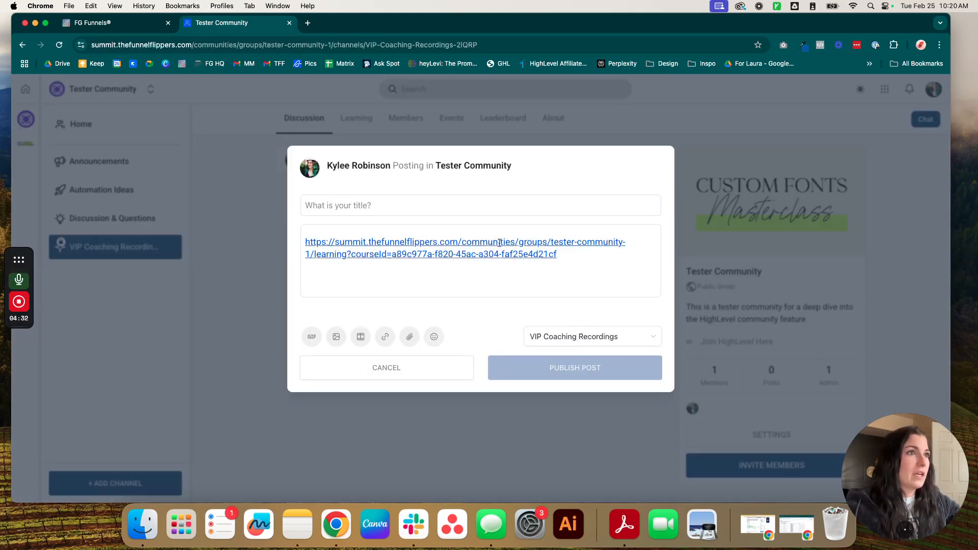
left_click(362, 365)
left_click(574, 319)
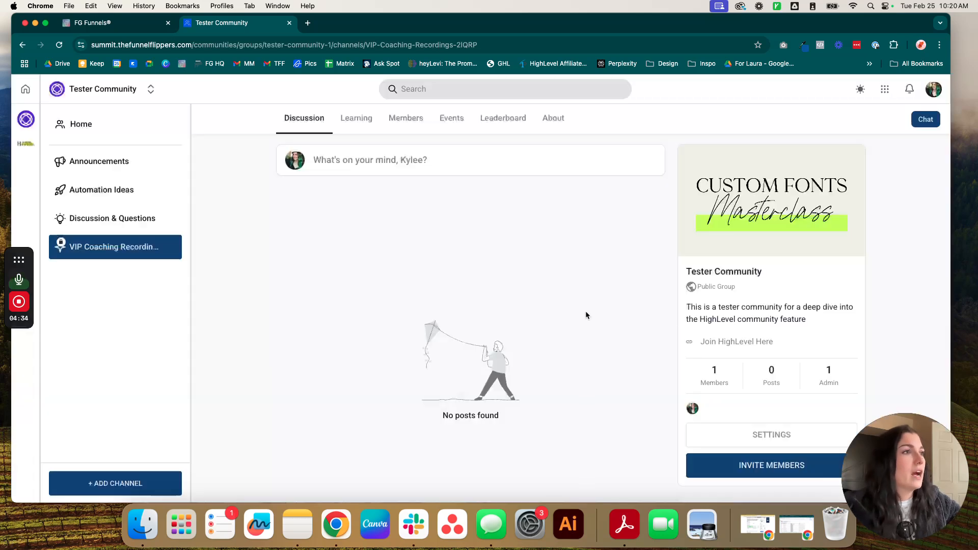
left_click(401, 121)
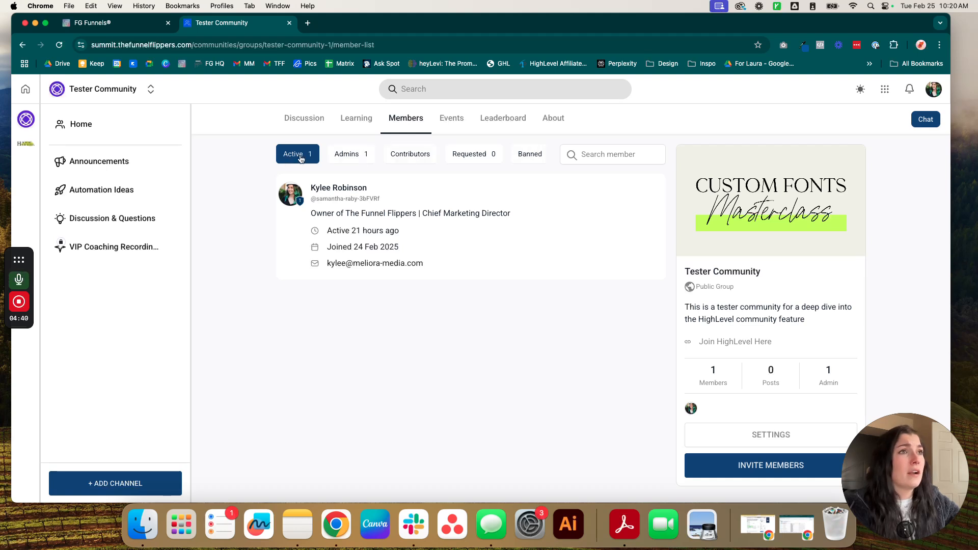
Step: Check the Admins, Contributors, Requested and Banned filters and Leaderboard, then start a new event
left_click(364, 158)
left_click(427, 156)
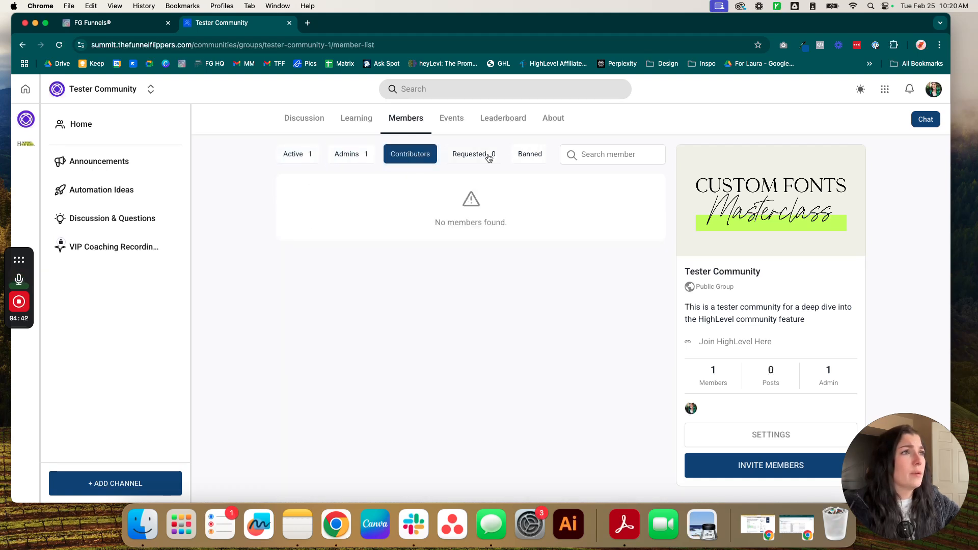
left_click(486, 156)
left_click(544, 154)
left_click(504, 119)
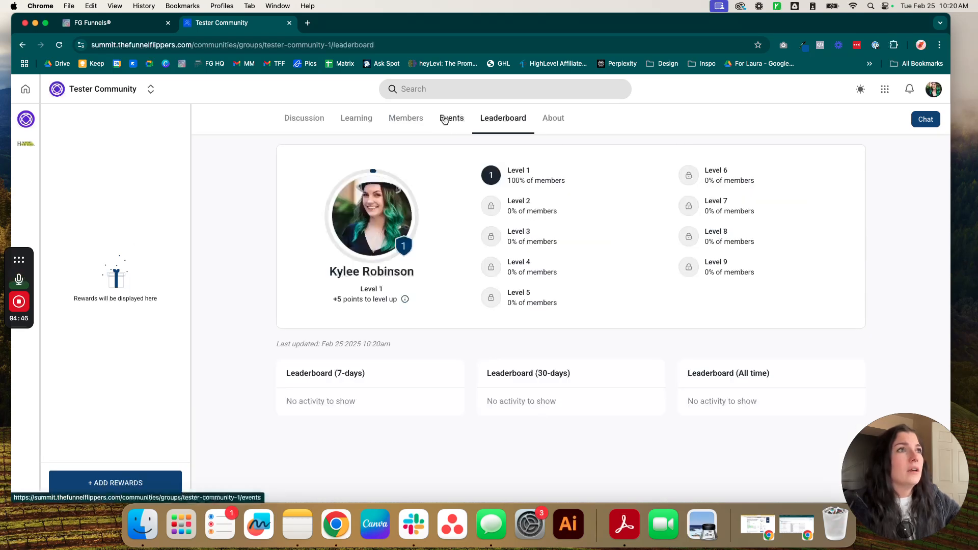
left_click(444, 119)
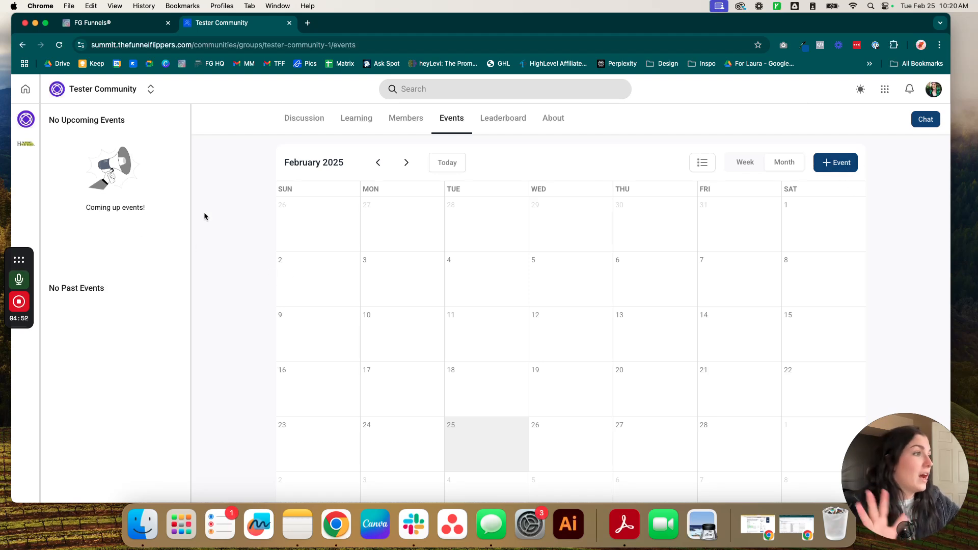
left_click(835, 168)
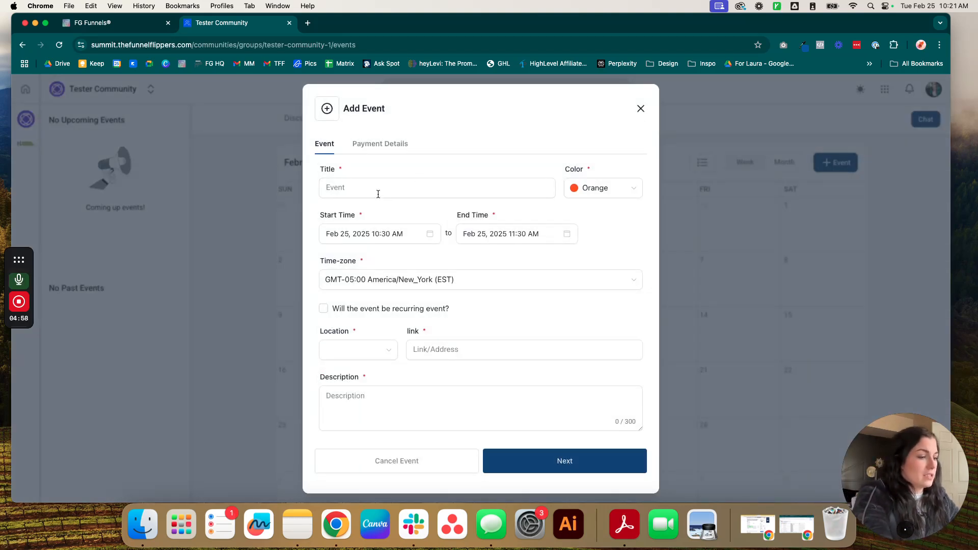
Step: Title the event 'Group Coaching Session #1', colour it purple, and start it on Feb 27
type("Group Coaching Session #1")
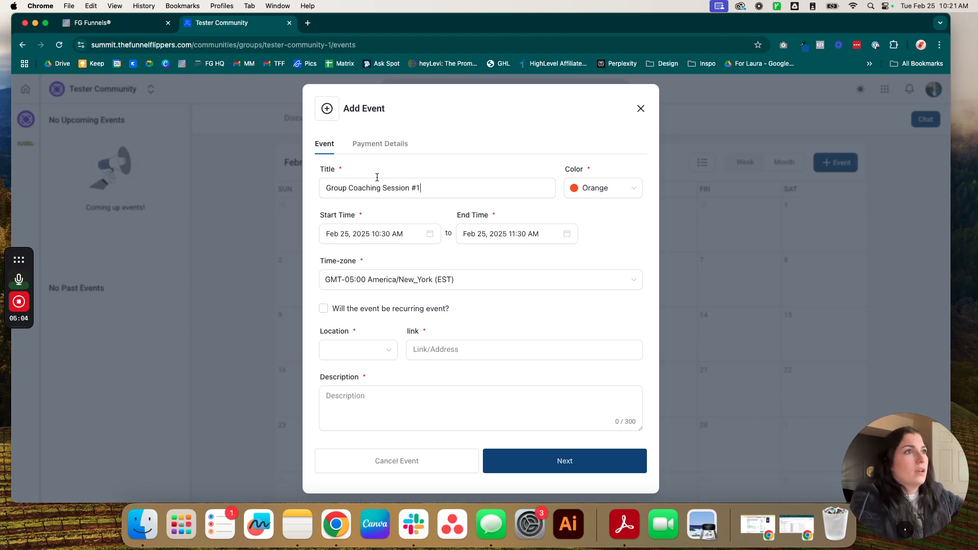
left_click(601, 188)
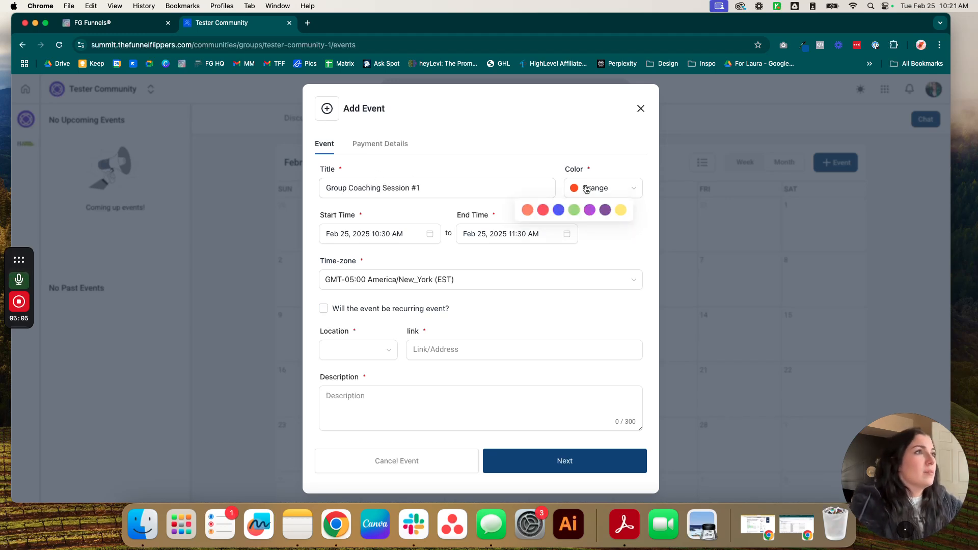
left_click(607, 209)
left_click(435, 237)
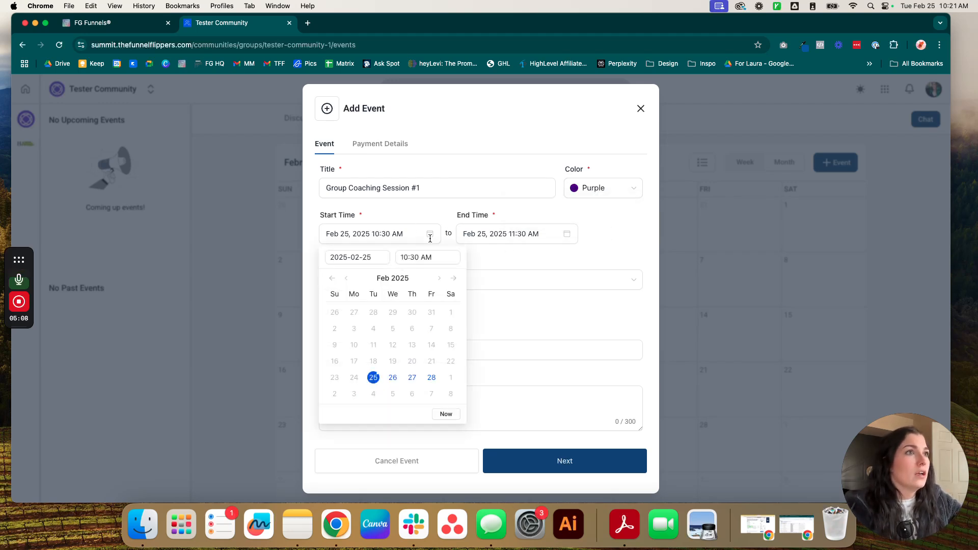
left_click(412, 377)
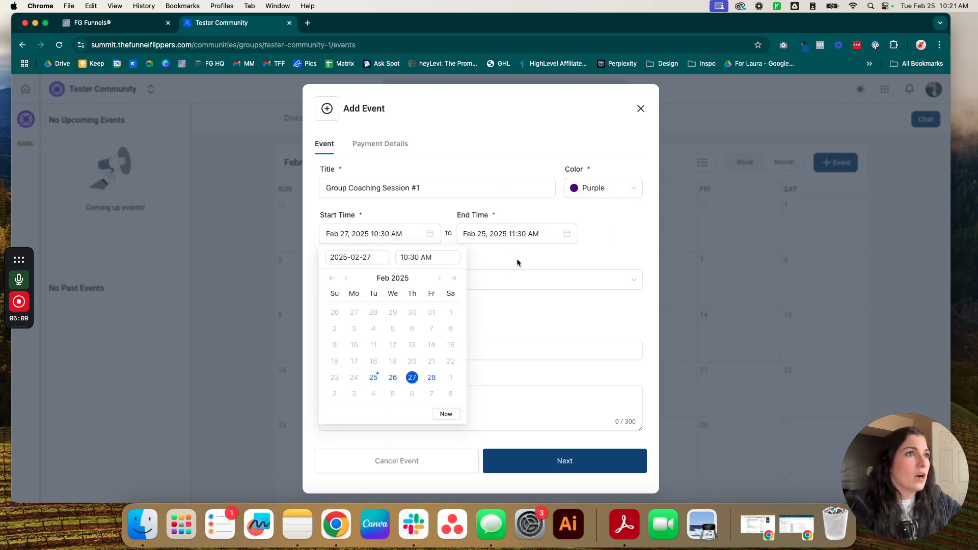
left_click(553, 255)
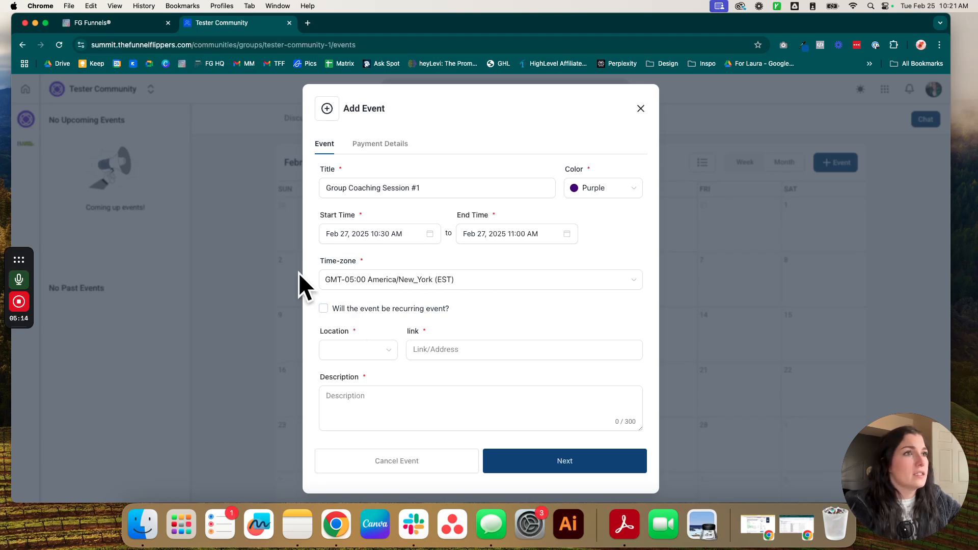
Step: Make the event recurring and change the repeat interval from 1 to every 7 days
left_click(323, 308)
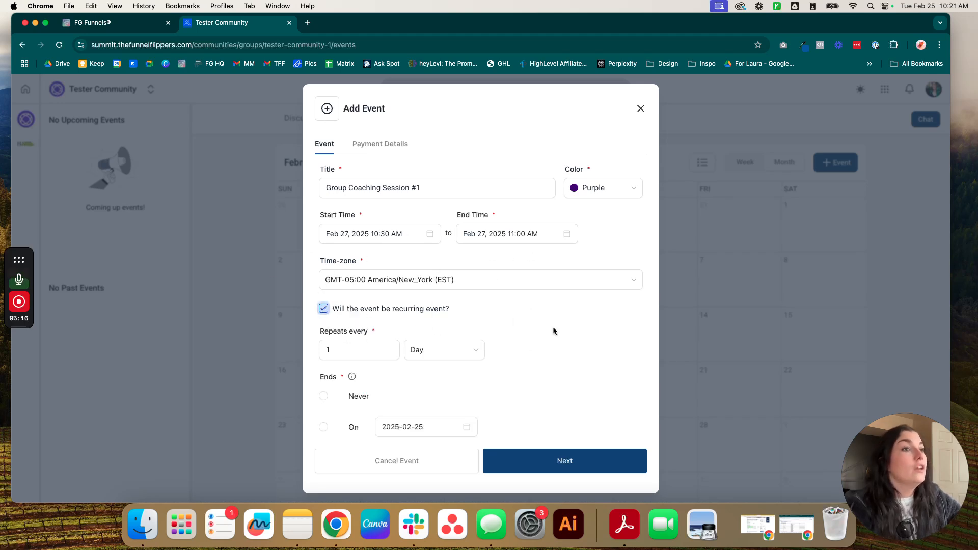
scroll(420, 325, "down", 5)
left_click(367, 227)
key("BackSpace")
type("7")
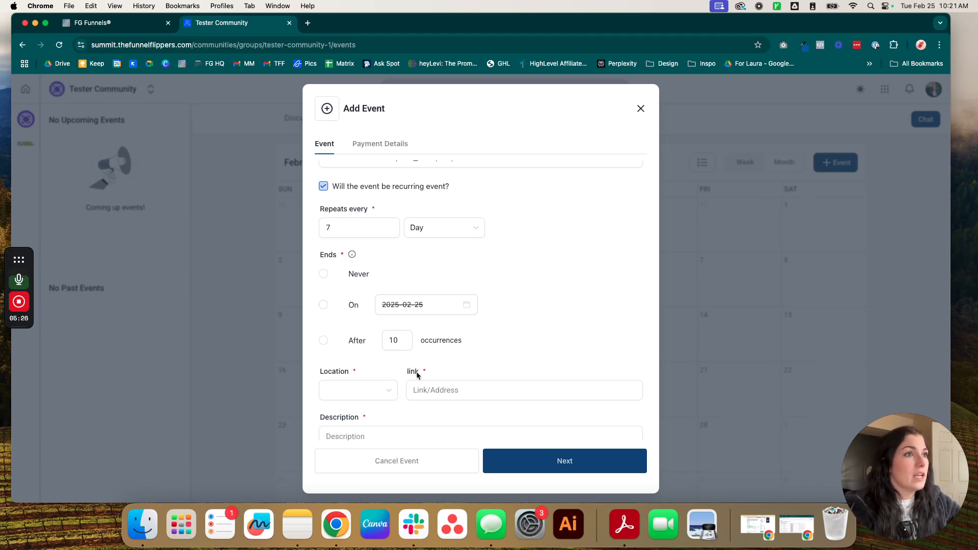
scroll(369, 336, "down", 3)
scroll(370, 341, "up", 3)
scroll(370, 340, "up", 2)
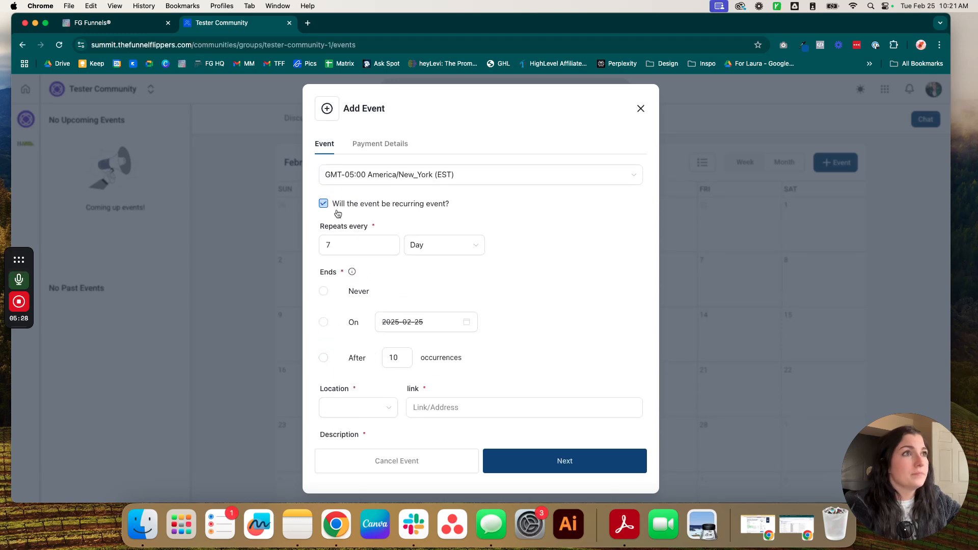
scroll(368, 382, "down", 4)
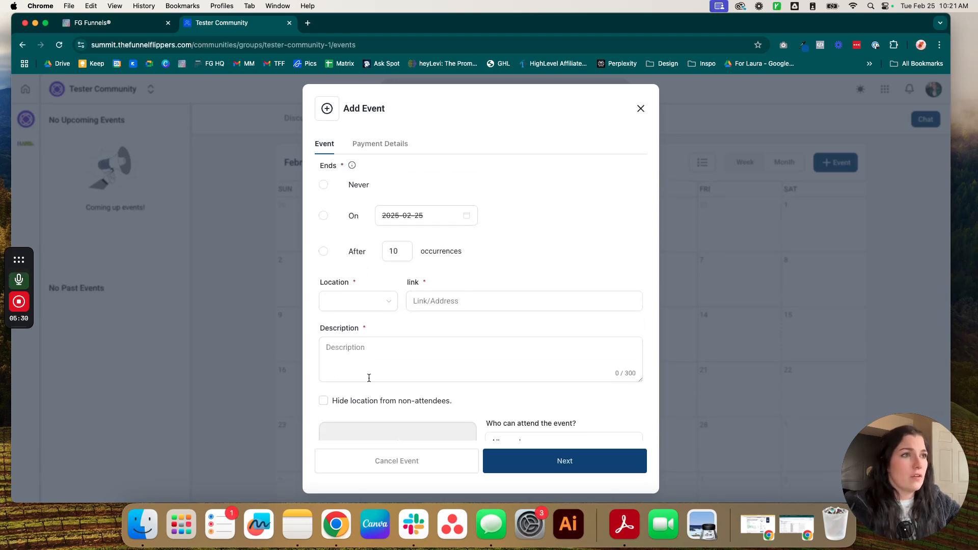
Step: Set the event location to Zoom, after briefly trying Meet
left_click(359, 304)
left_click(350, 325)
left_click(379, 311)
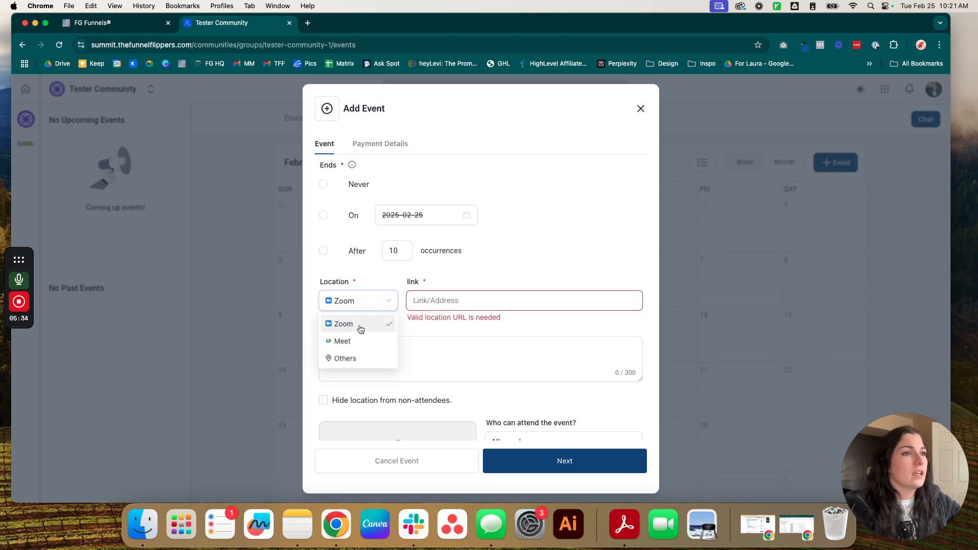
left_click(358, 341)
left_click(370, 309)
left_click(342, 323)
Step: Paste the Zoom meeting link and enter the description 'This is a tester for a group coaching event.'
left_click(484, 300)
type("www.thefunnelflippers.com/off")
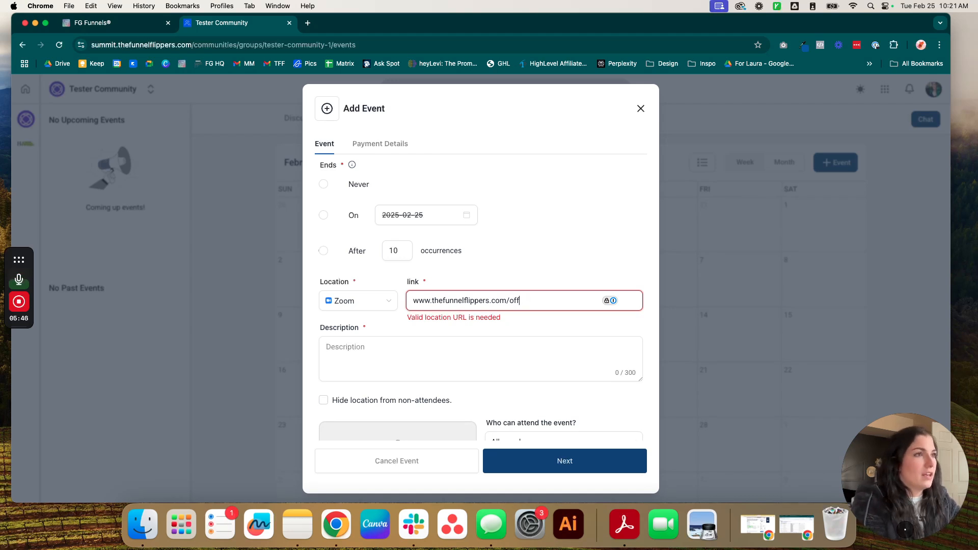
left_click(421, 355)
scroll(421, 357, "down", 1)
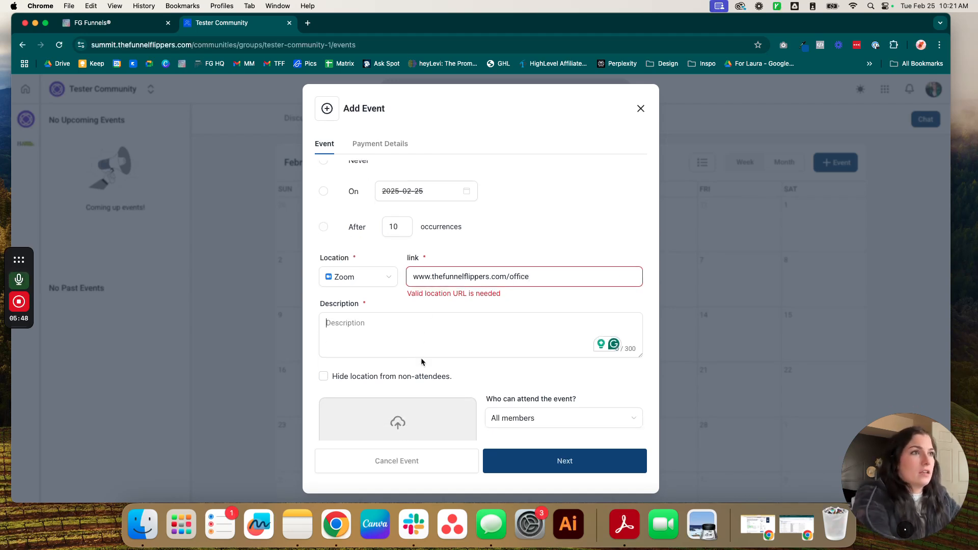
type("This is")
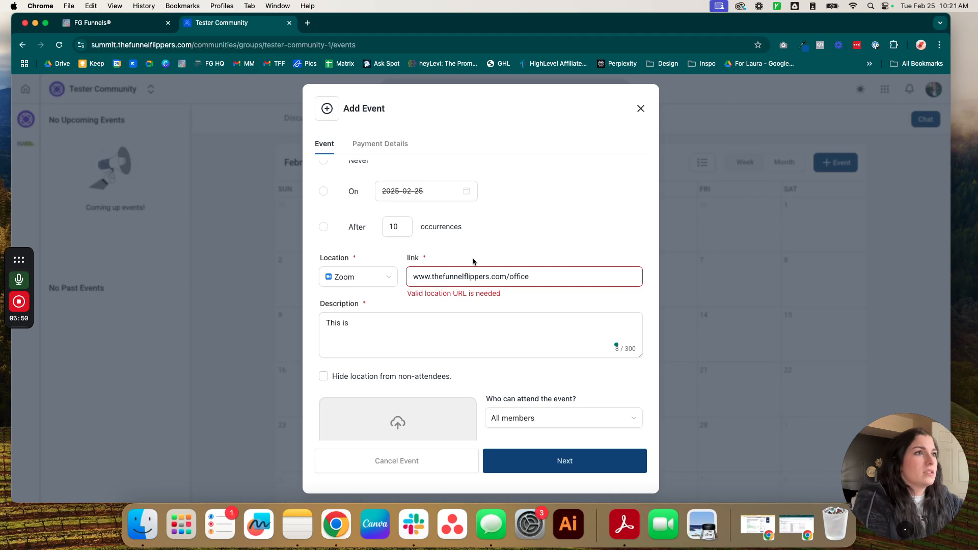
triple_click(458, 277)
key("BackSpace")
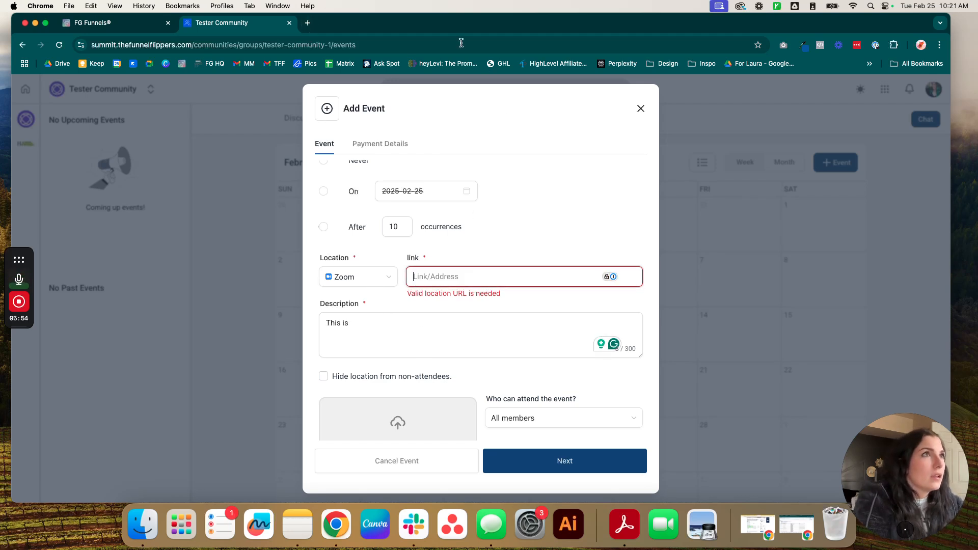
mouse_move(19, 357)
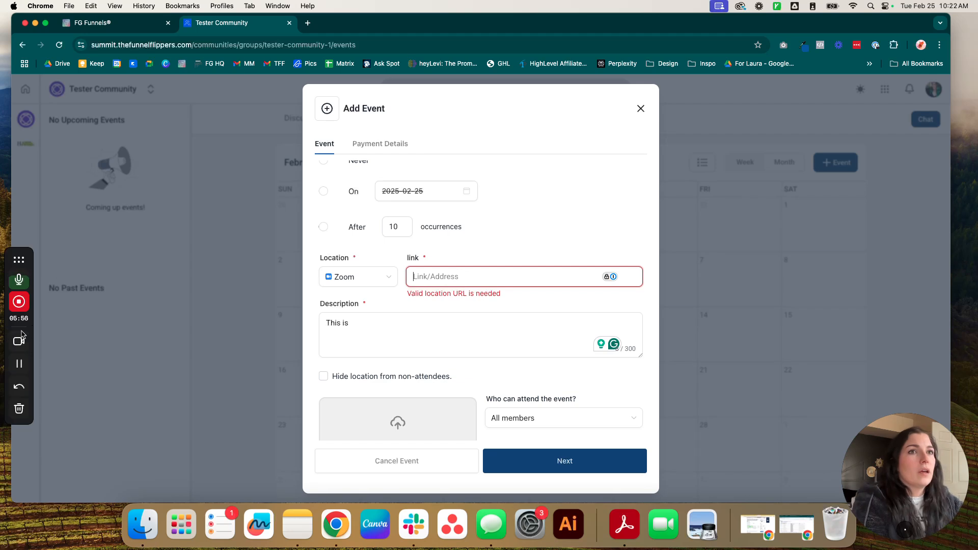
left_click(528, 279)
key("super+v")
left_click(509, 309)
type("This is ")
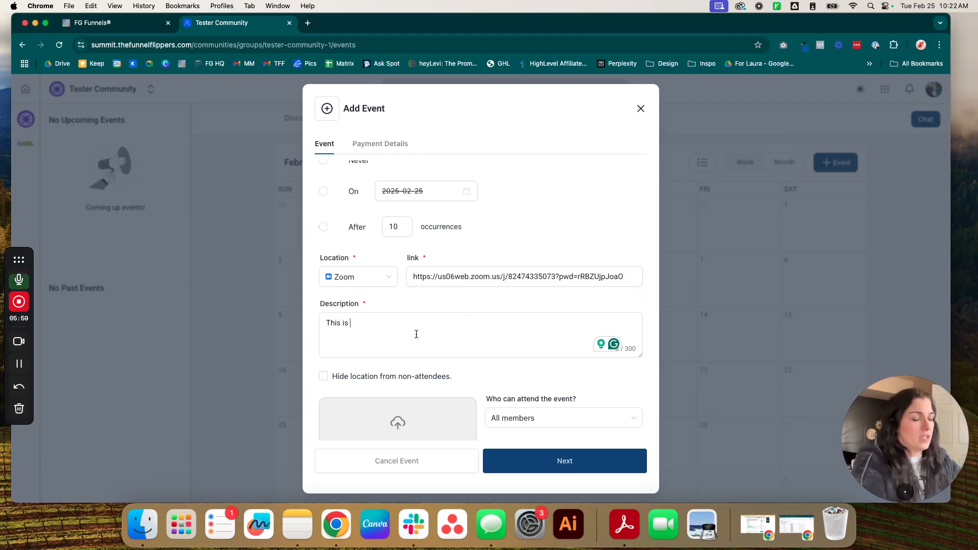
type("a tester for a group coa")
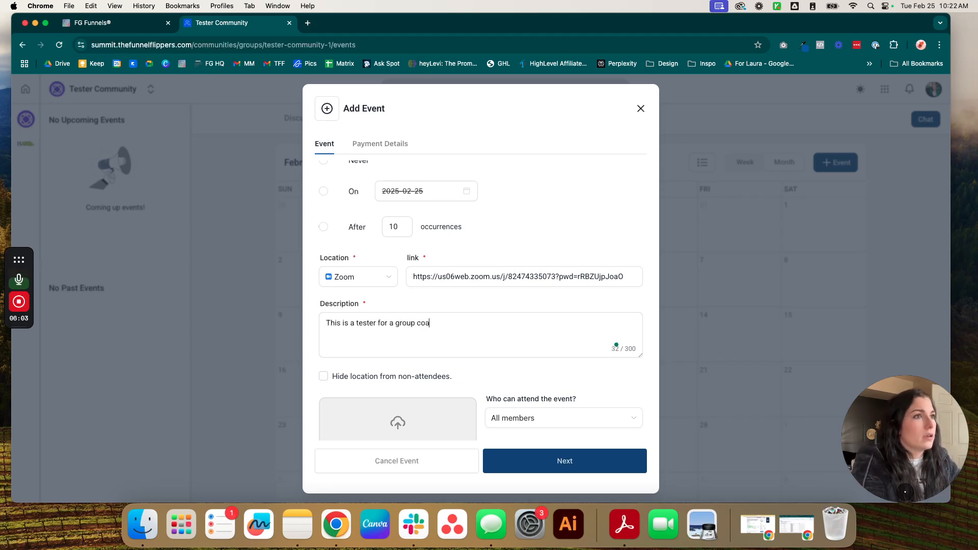
type("event")
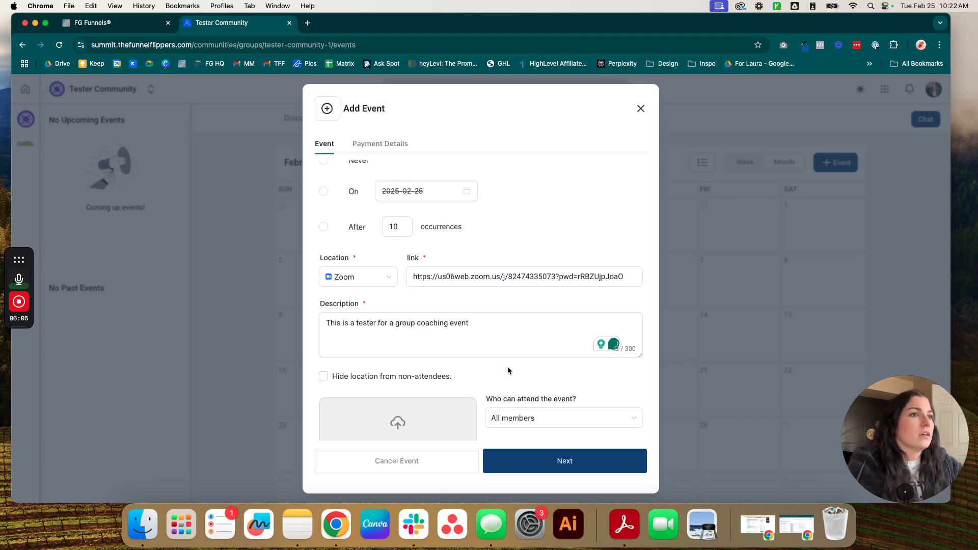
scroll(508, 369, "down", 3)
Step: Restrict attendance to members of the VIP Coaching Recordings private channel
left_click(409, 304)
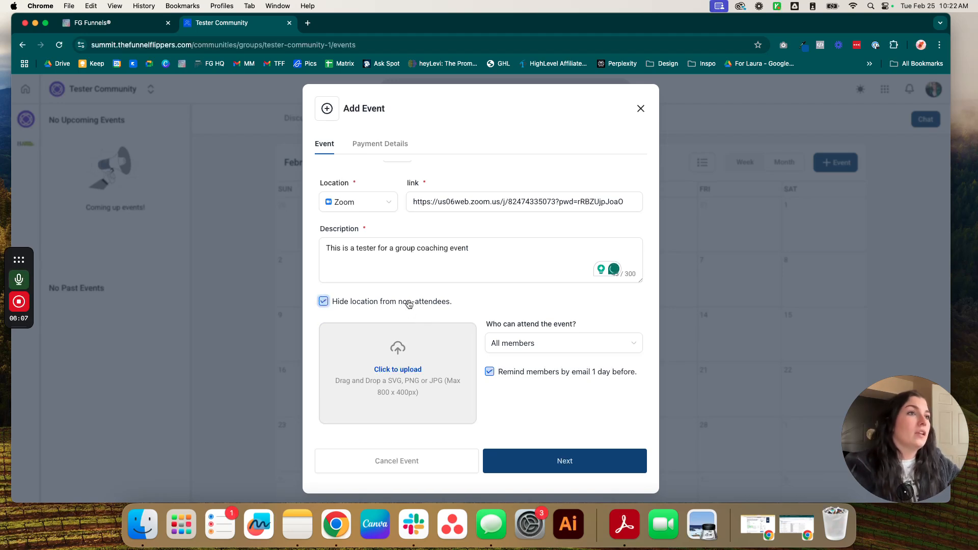
left_click(409, 304)
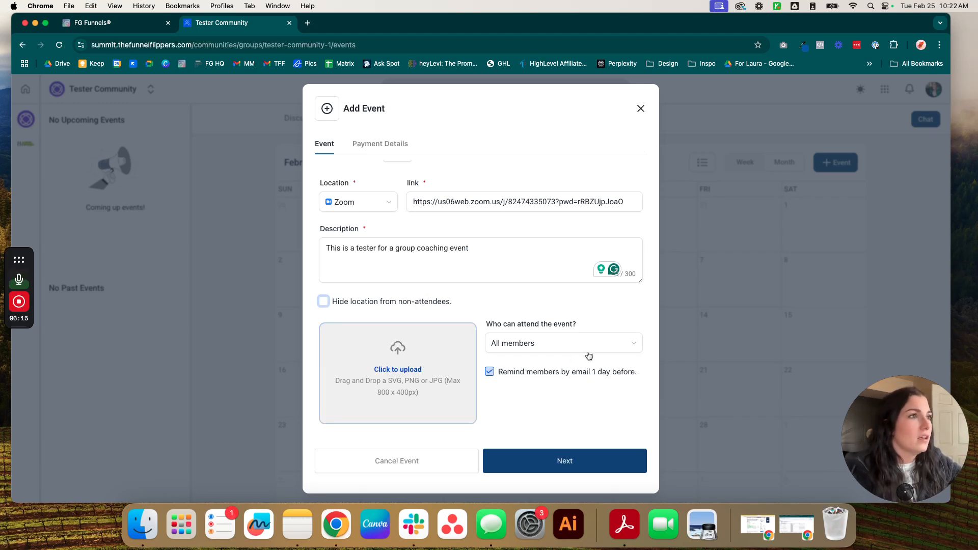
left_click(519, 345)
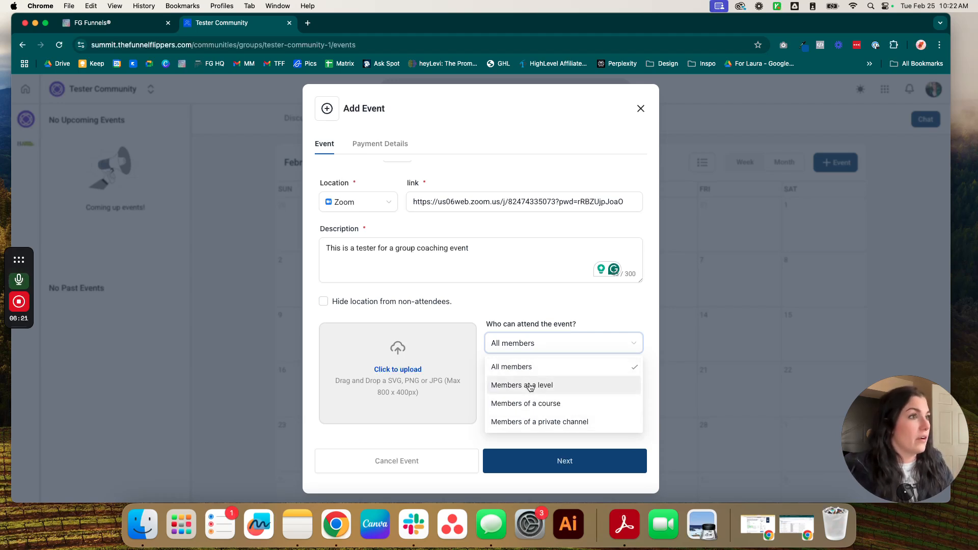
left_click(530, 385)
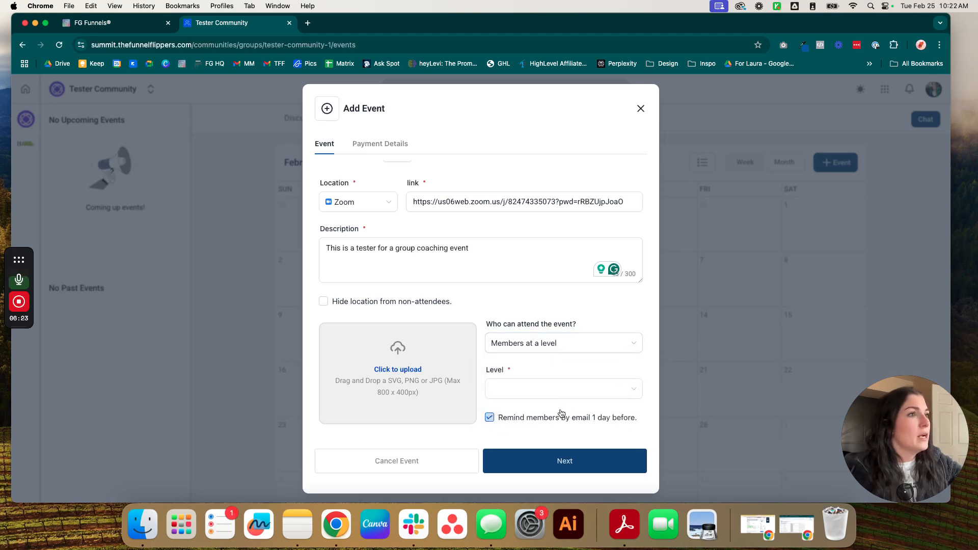
left_click(535, 315)
left_click(553, 345)
left_click(541, 405)
left_click(535, 389)
left_click(536, 430)
left_click(584, 350)
left_click(539, 419)
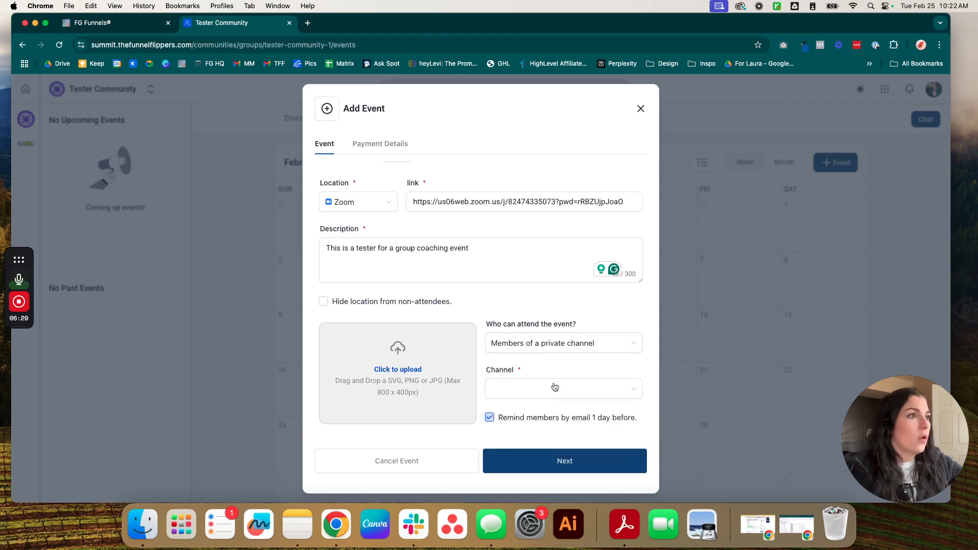
left_click(554, 386)
left_click(544, 413)
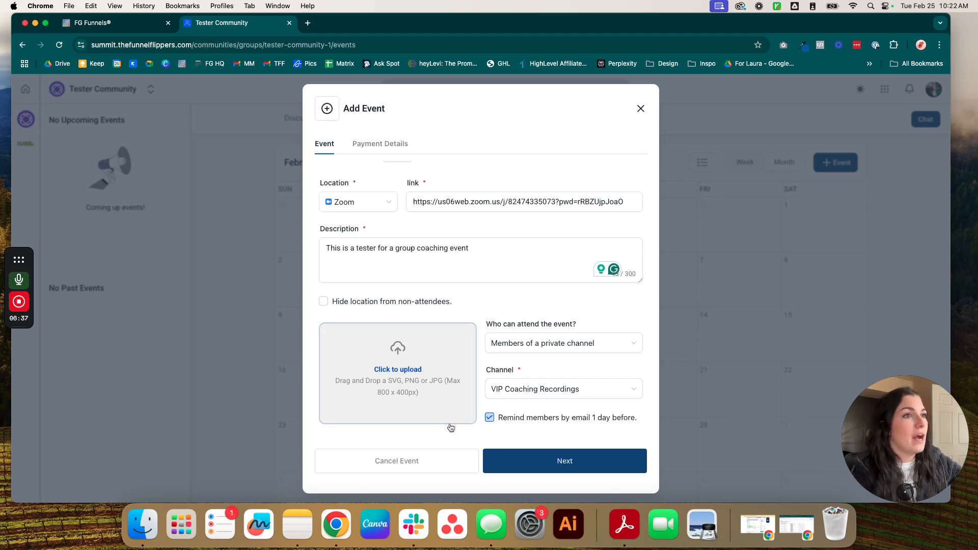
Step: Upload TFF Favicon.png as the event image
left_click(432, 374)
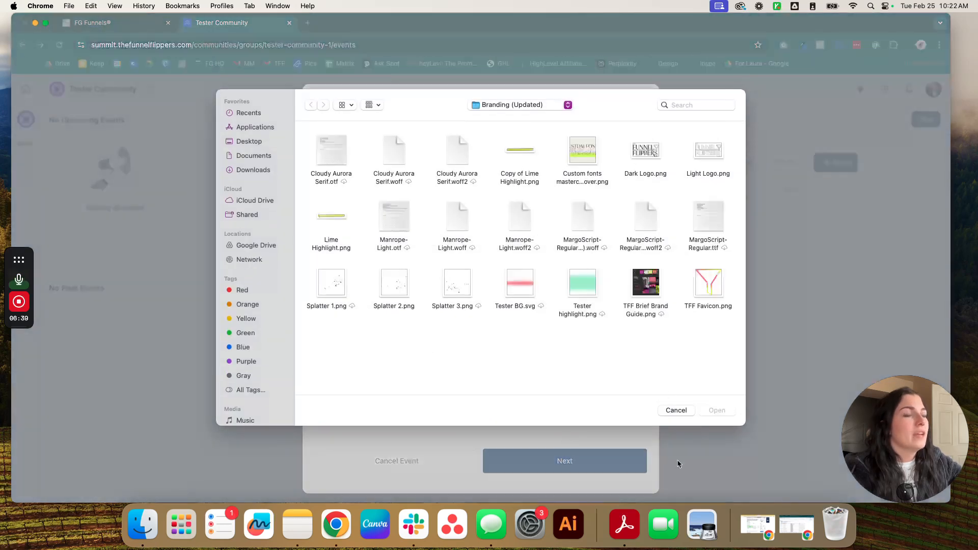
double_click(645, 283)
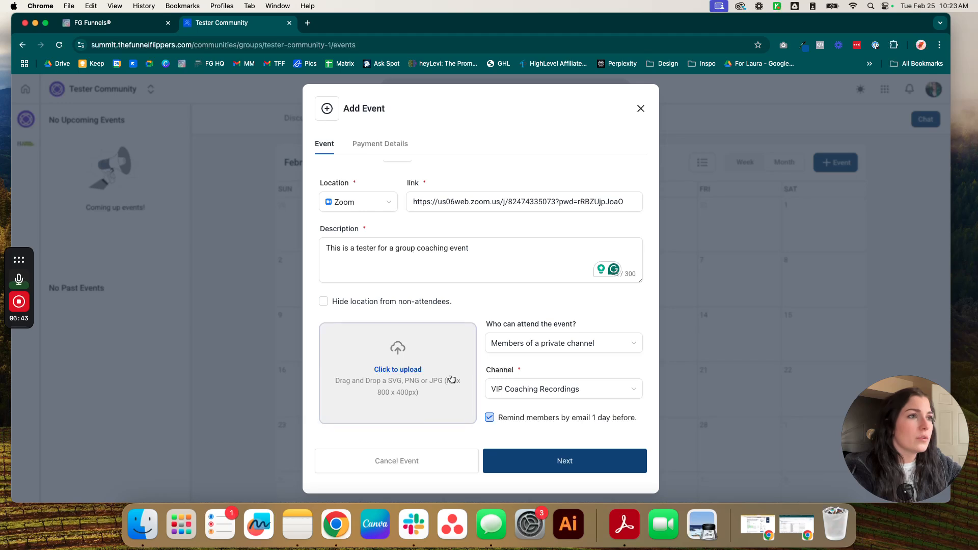
left_click(396, 375)
left_click(709, 281)
double_click(708, 282)
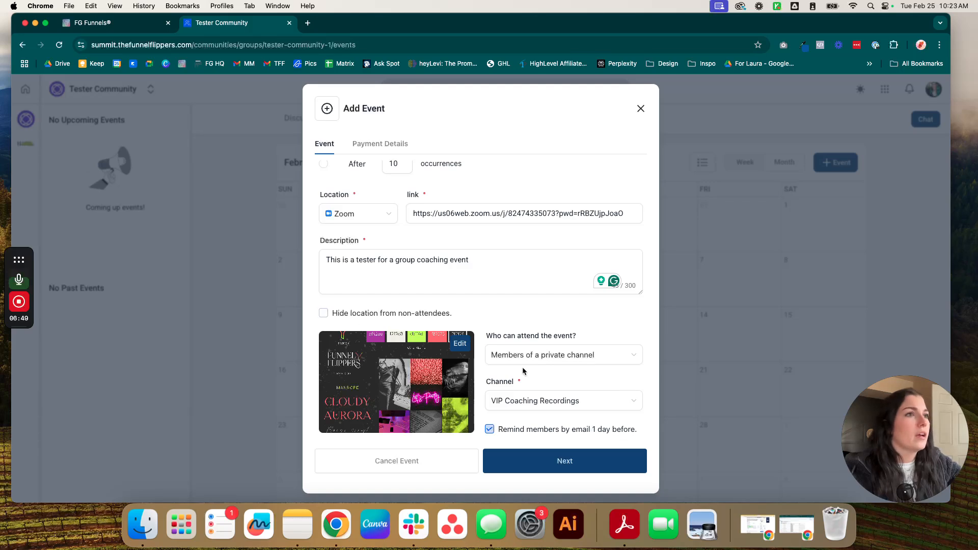
Step: End the repeats after 10 occurrences, keep payment Free, and create the event
left_click(558, 462)
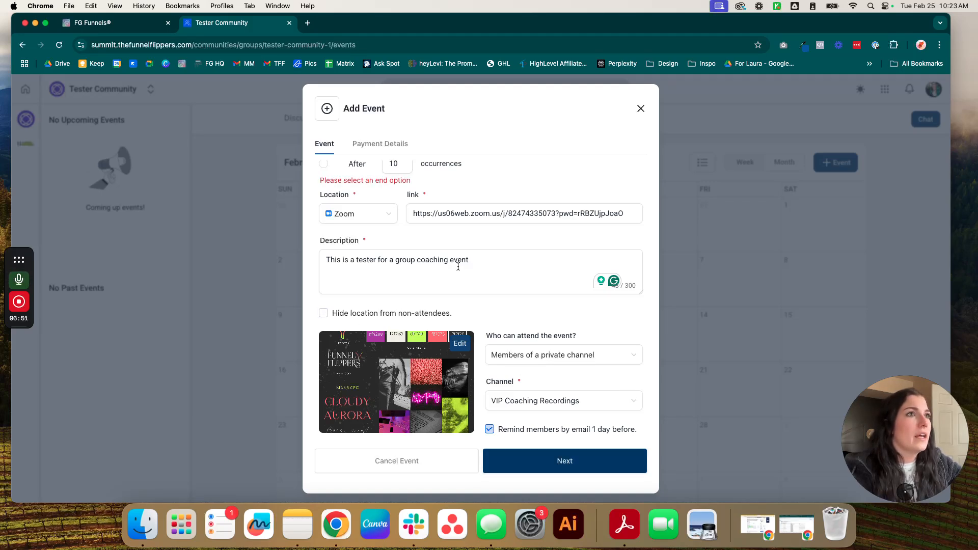
scroll(458, 266, "up", 3)
left_click(324, 278)
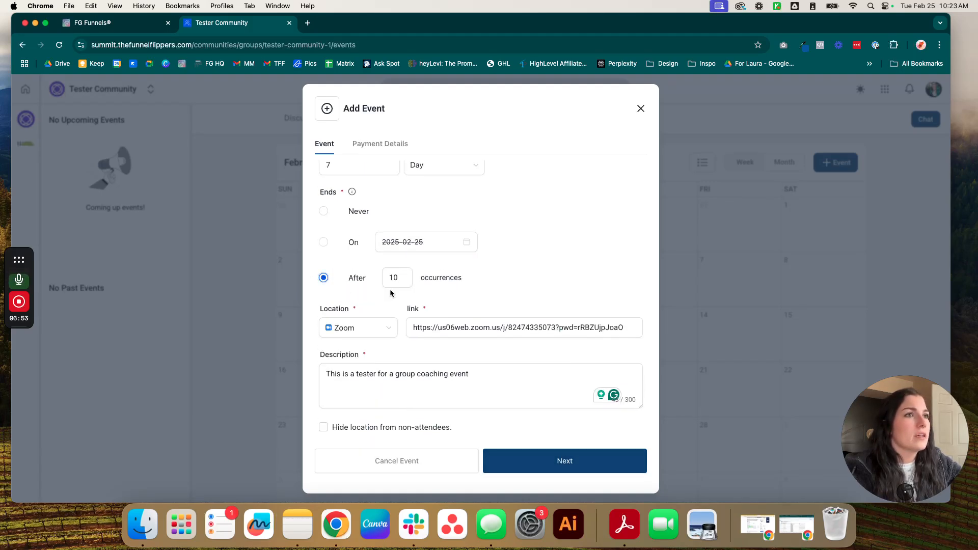
scroll(534, 311, "down", 3)
left_click(584, 468)
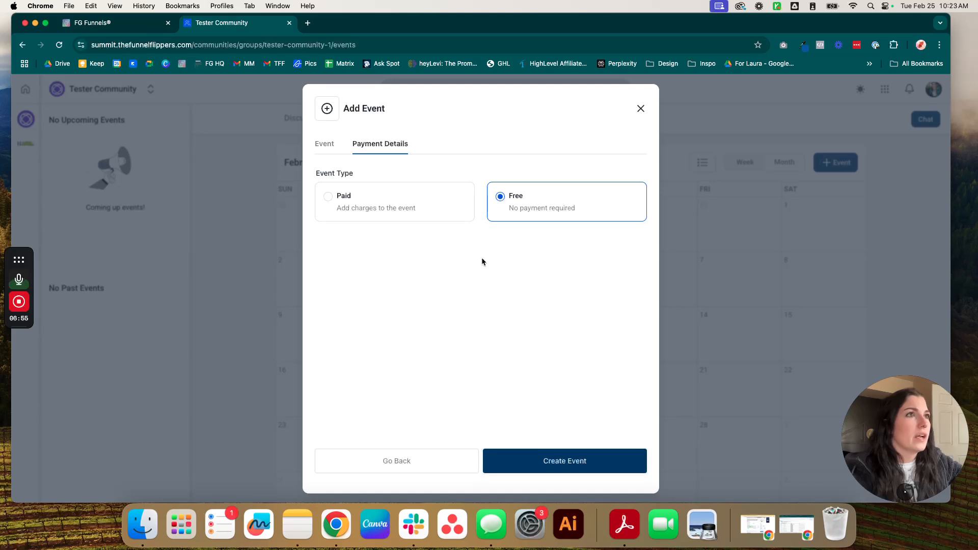
left_click(435, 204)
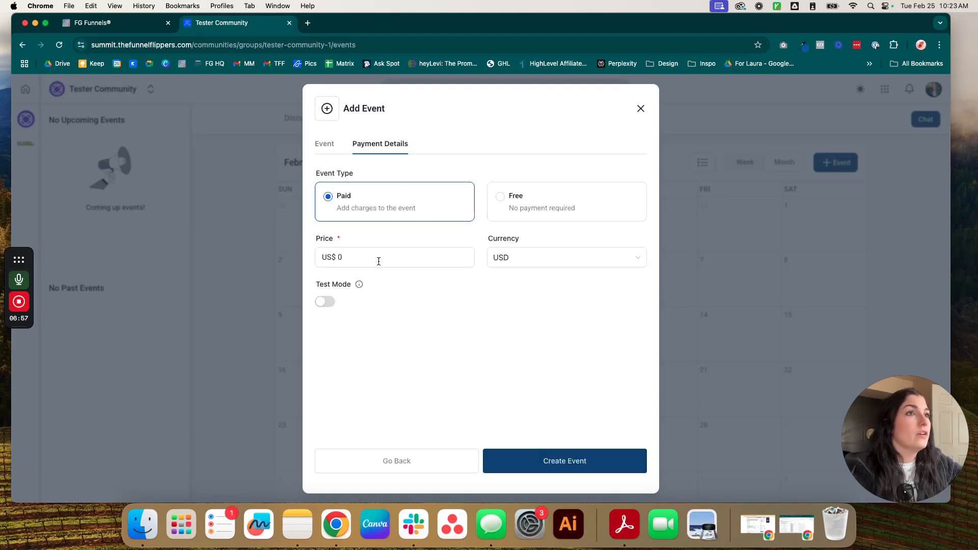
left_click(492, 215)
left_click(543, 459)
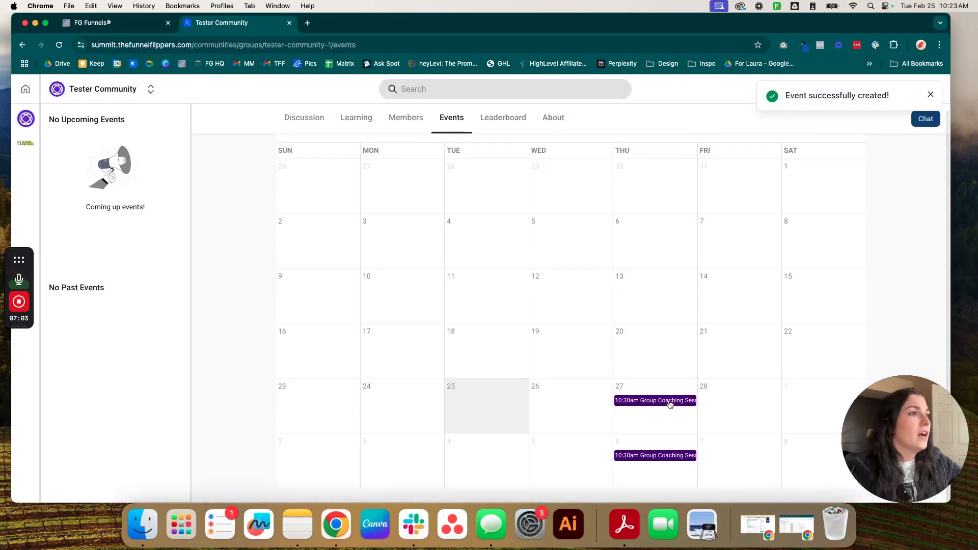
left_click(632, 402)
left_click(648, 328)
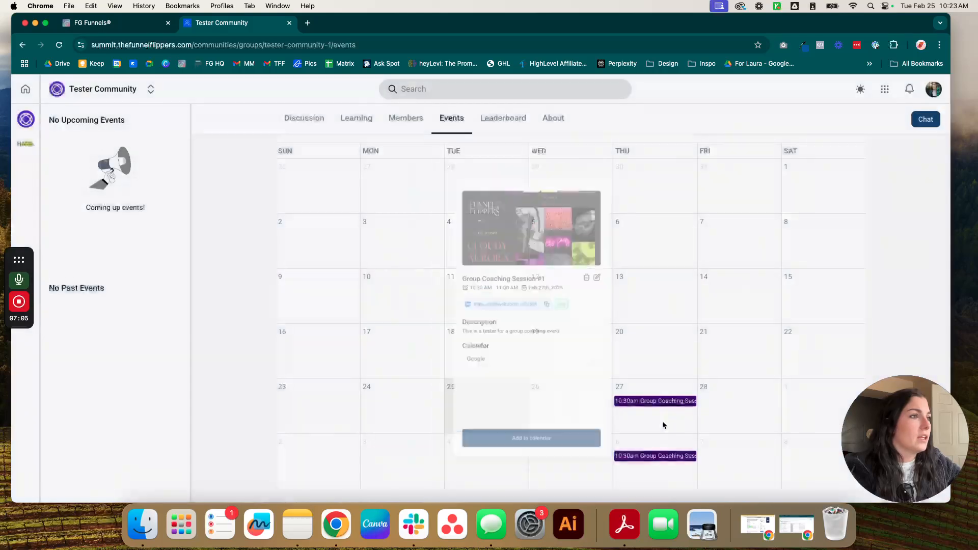
left_click(661, 457)
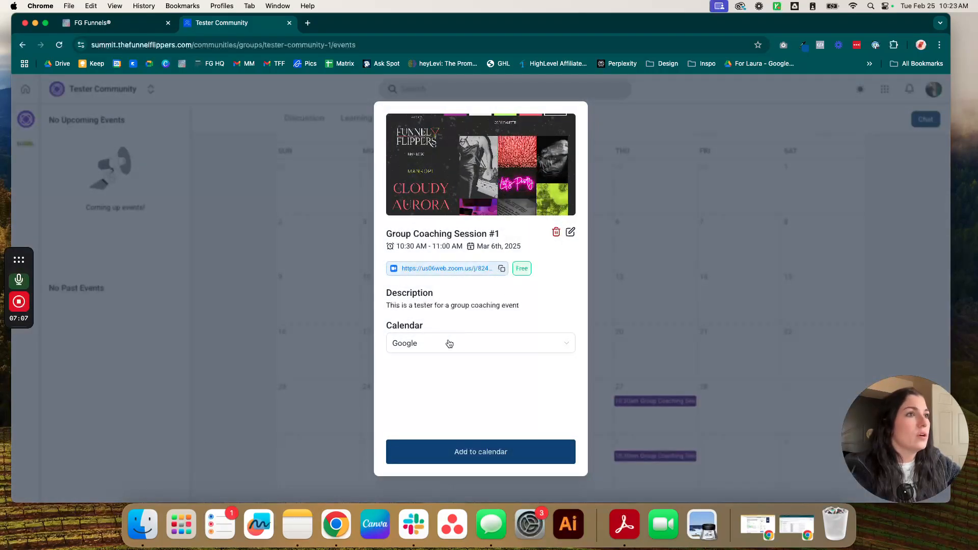
left_click(453, 449)
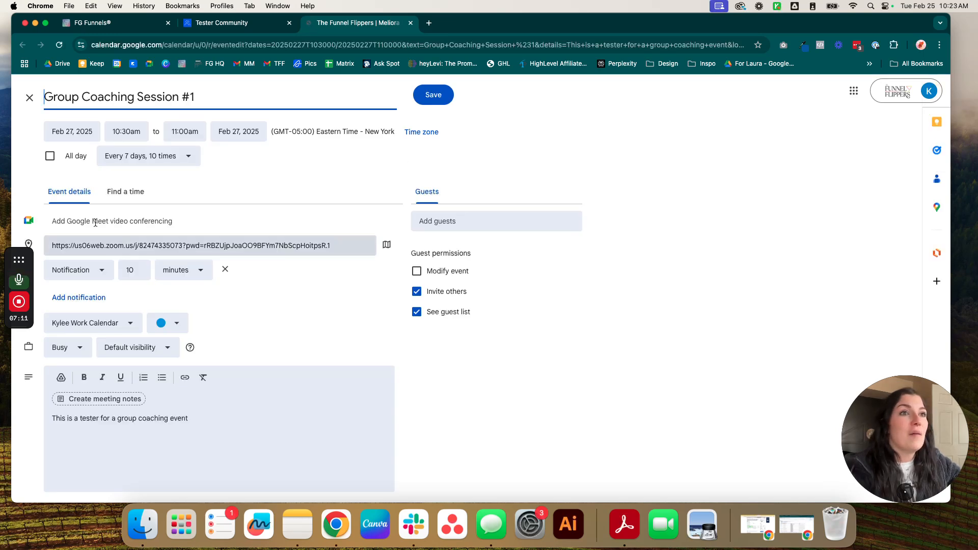
left_click(410, 23)
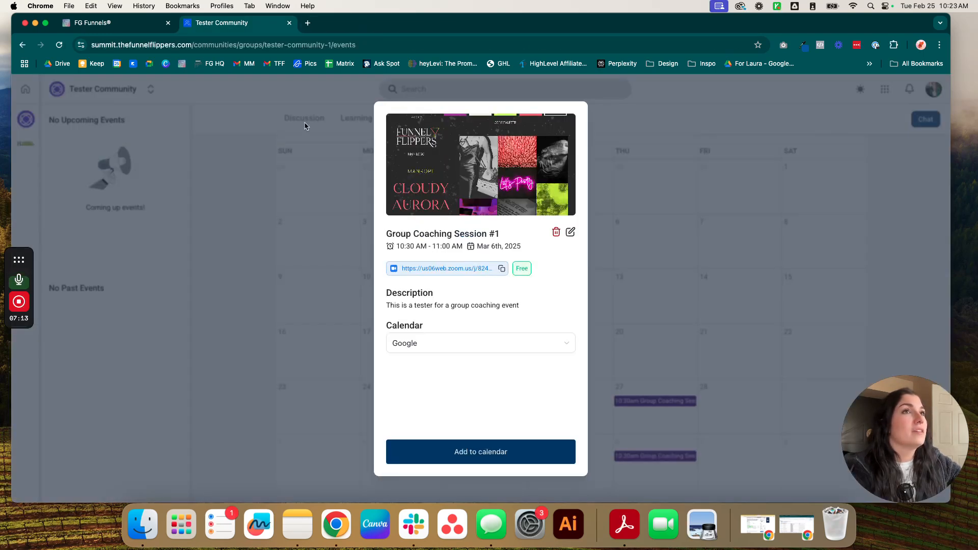
left_click(443, 342)
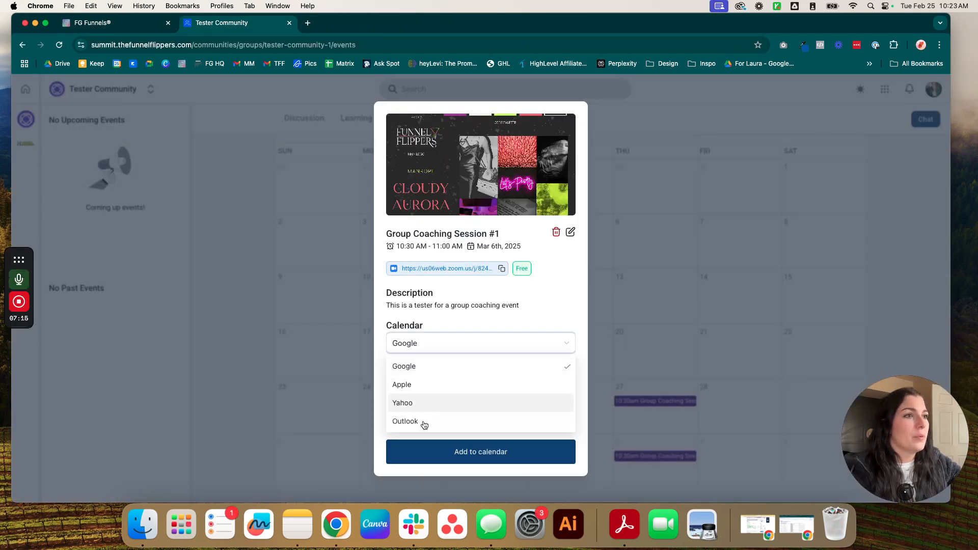
left_click(422, 384)
left_click(448, 343)
left_click(421, 422)
left_click(704, 313)
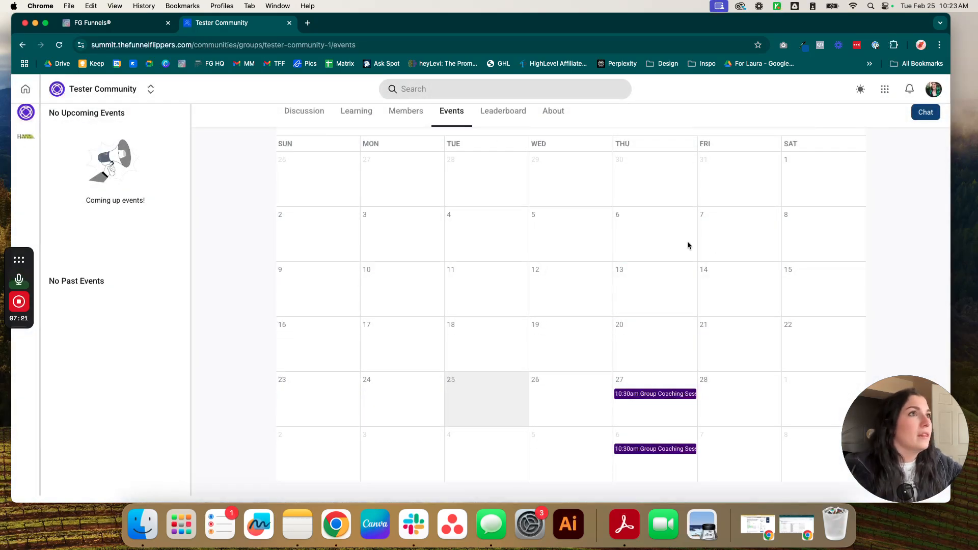
scroll(688, 244, "up", 2)
left_click(406, 163)
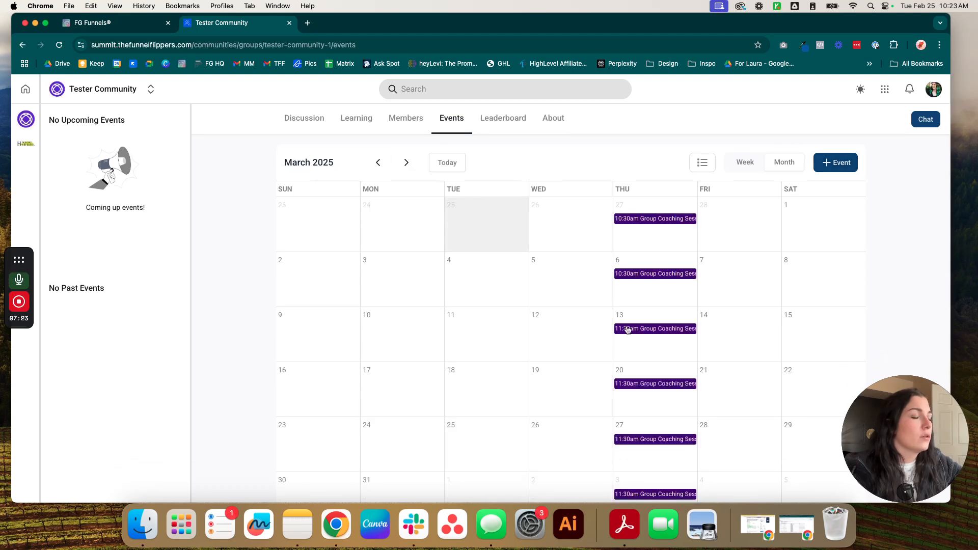
left_click(411, 158)
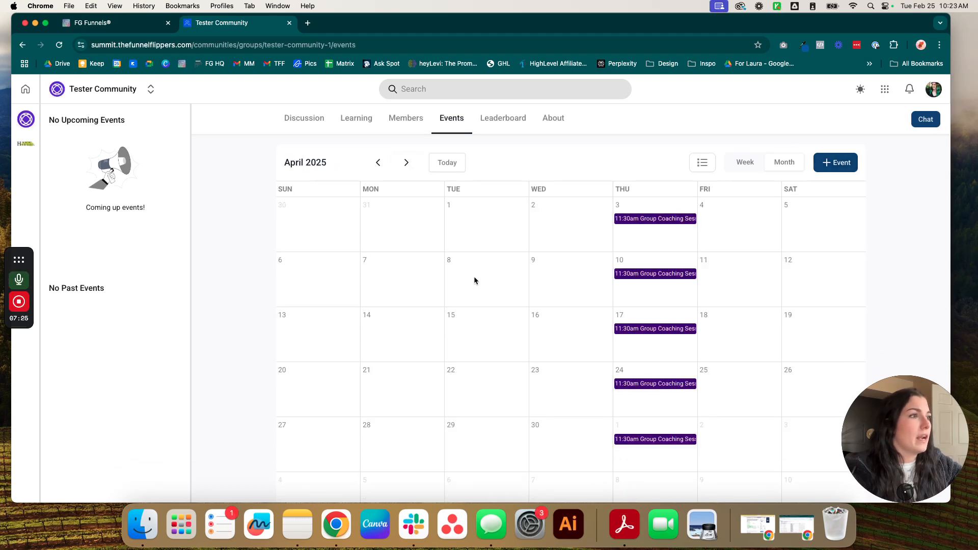
scroll(546, 306, "down", 2)
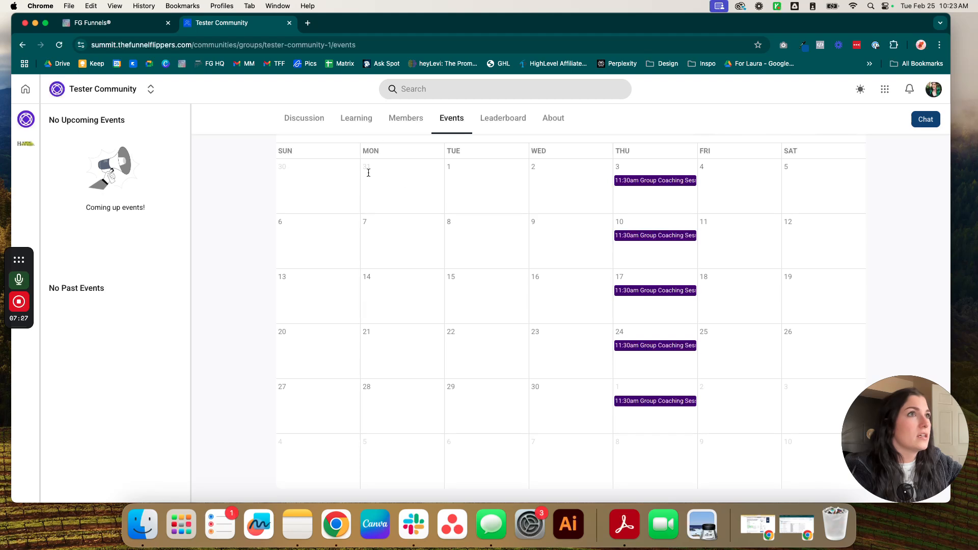
scroll(373, 147, "up", 2)
left_click(408, 162)
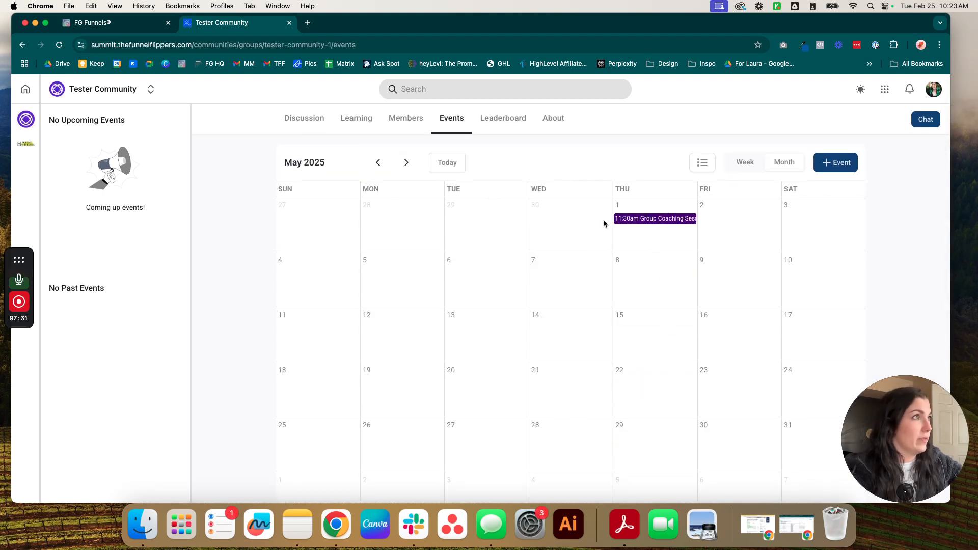
left_click(741, 162)
left_click(710, 168)
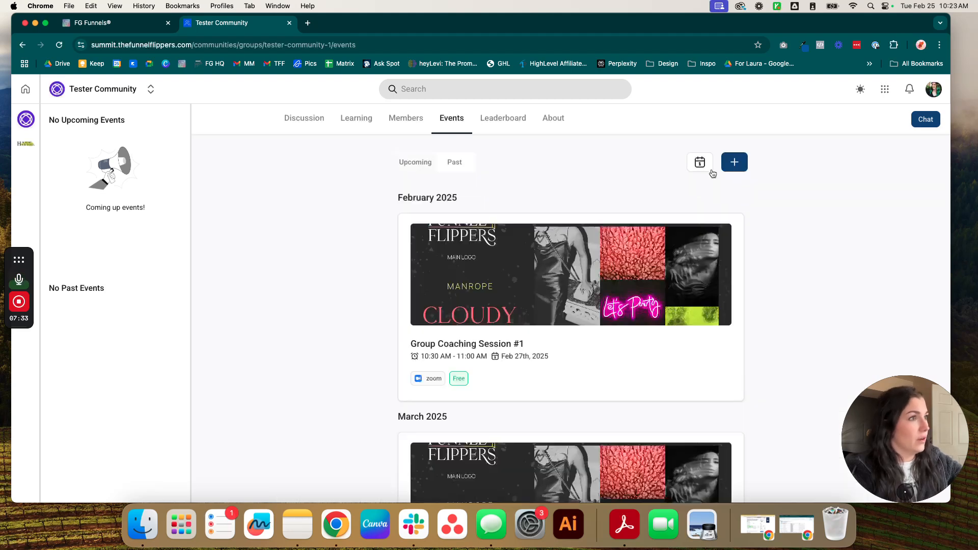
scroll(726, 264, "down", 5)
scroll(725, 265, "down", 10)
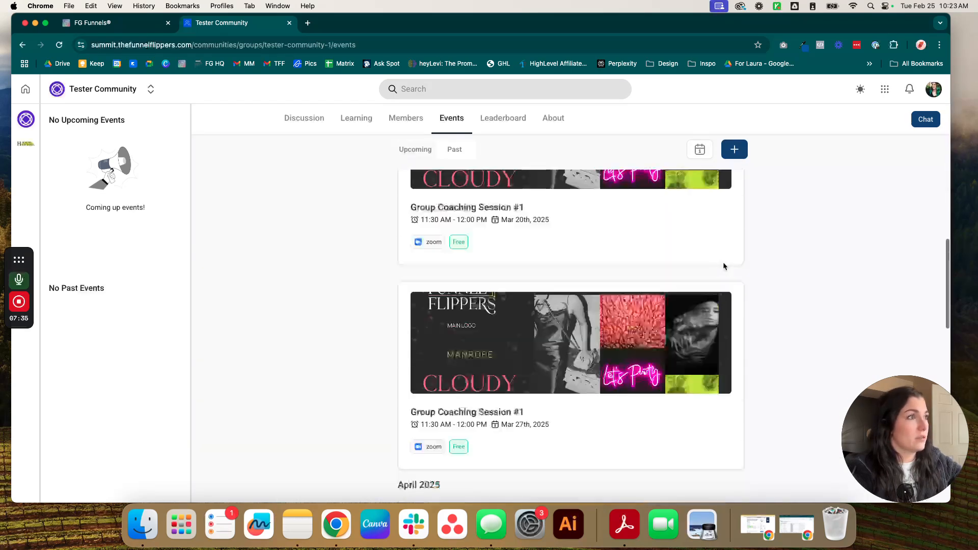
scroll(726, 266, "up", 15)
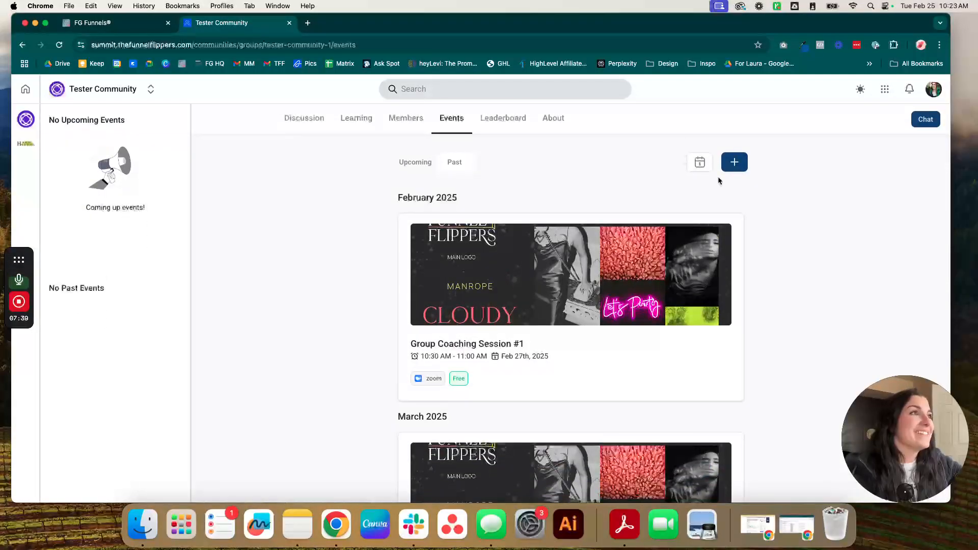
left_click(701, 163)
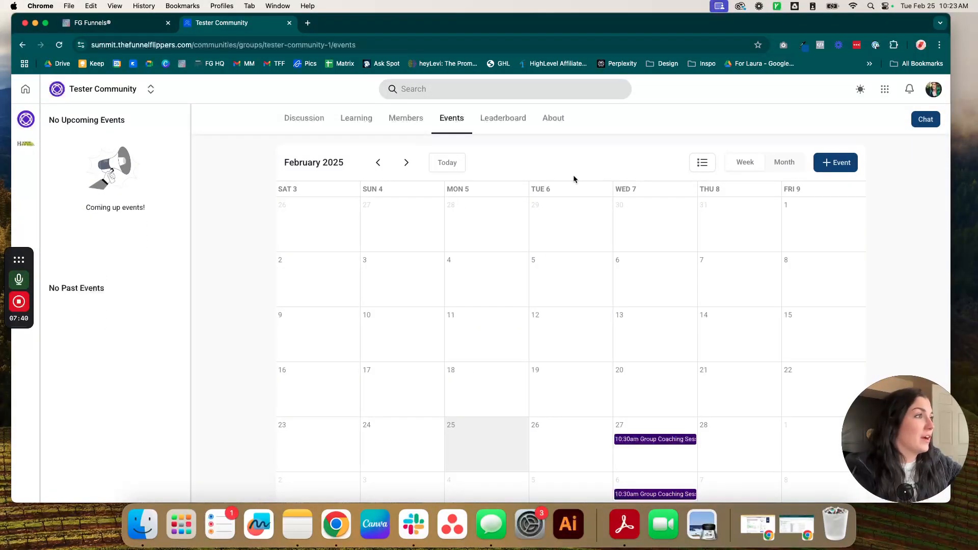
left_click(304, 118)
Step: Draft a member invite with name, e-mail and admin privileges, then close it unsent
scroll(123, 247, "down", 1)
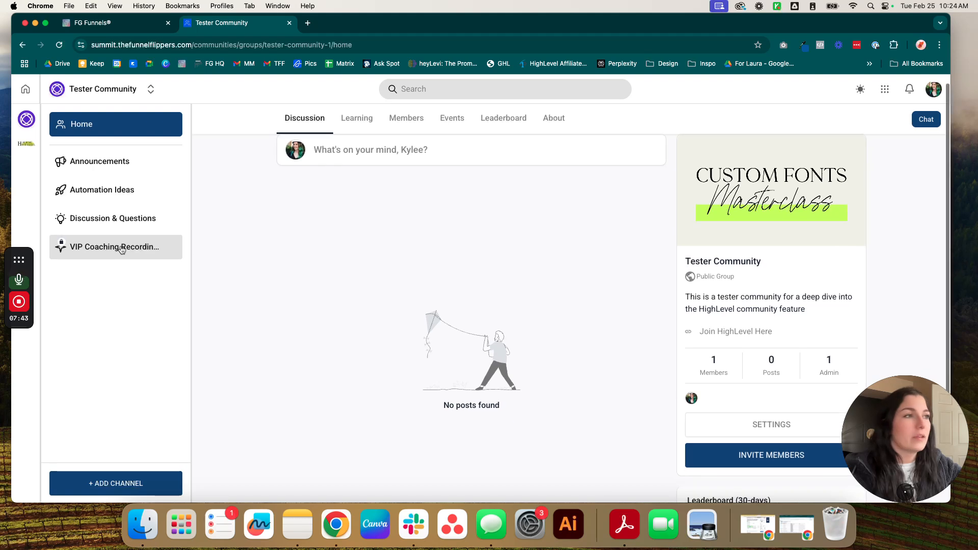
scroll(359, 254, "down", 2)
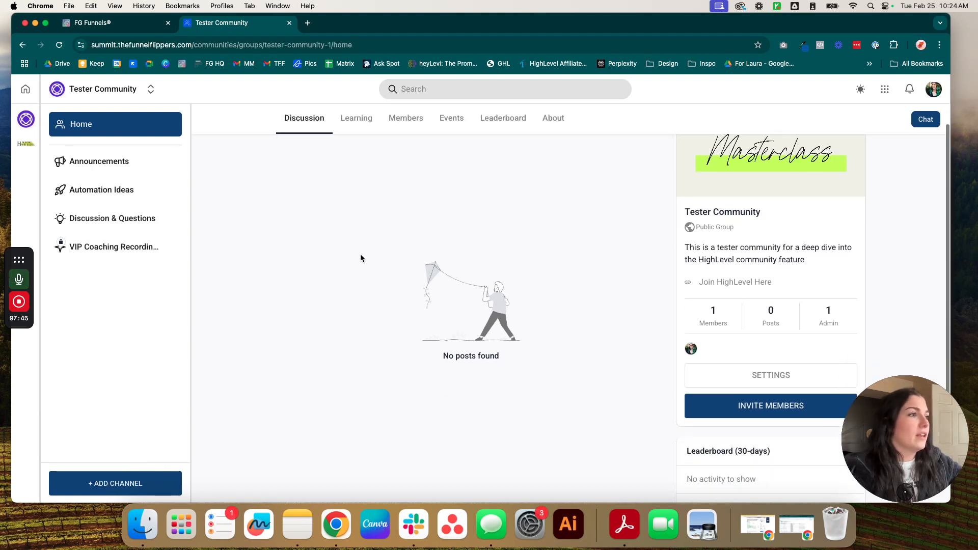
left_click(713, 405)
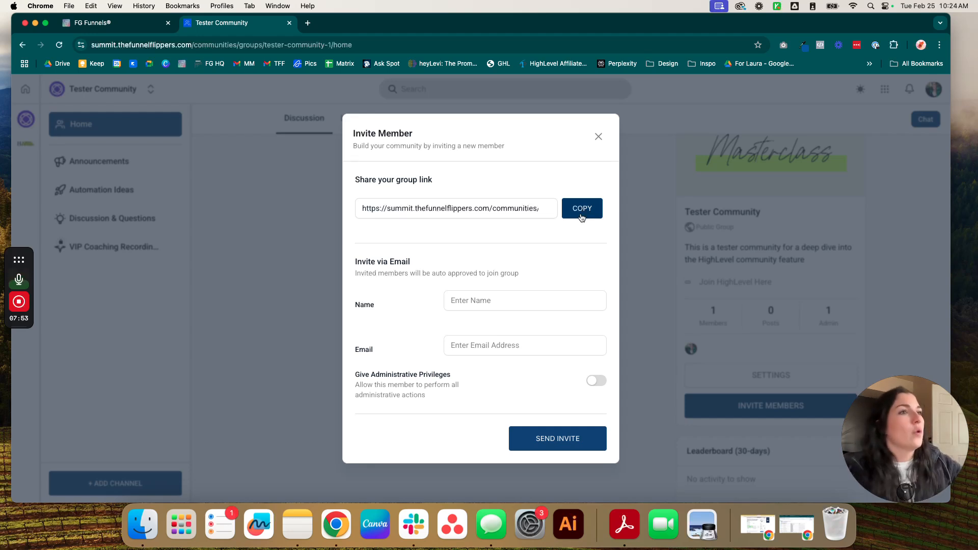
left_click(477, 309)
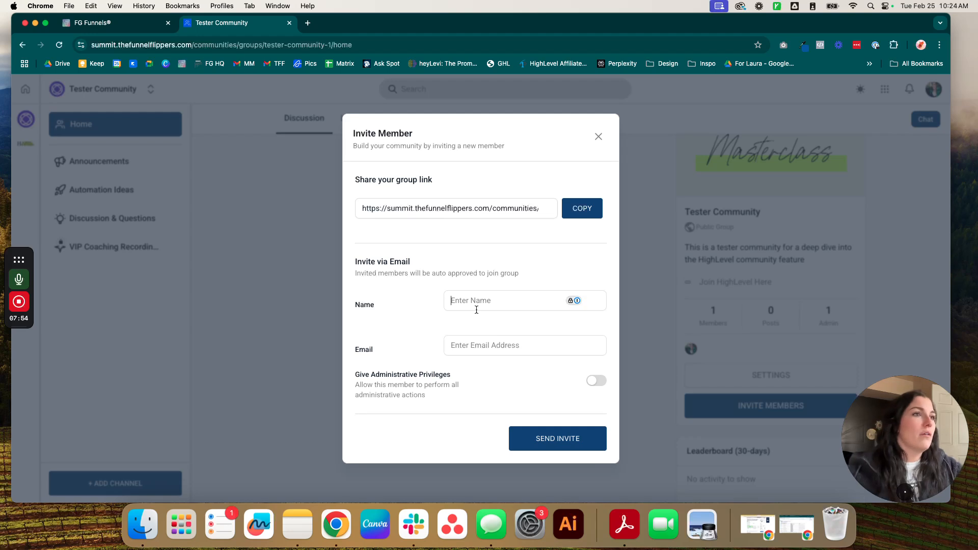
type("S")
left_click(476, 347)
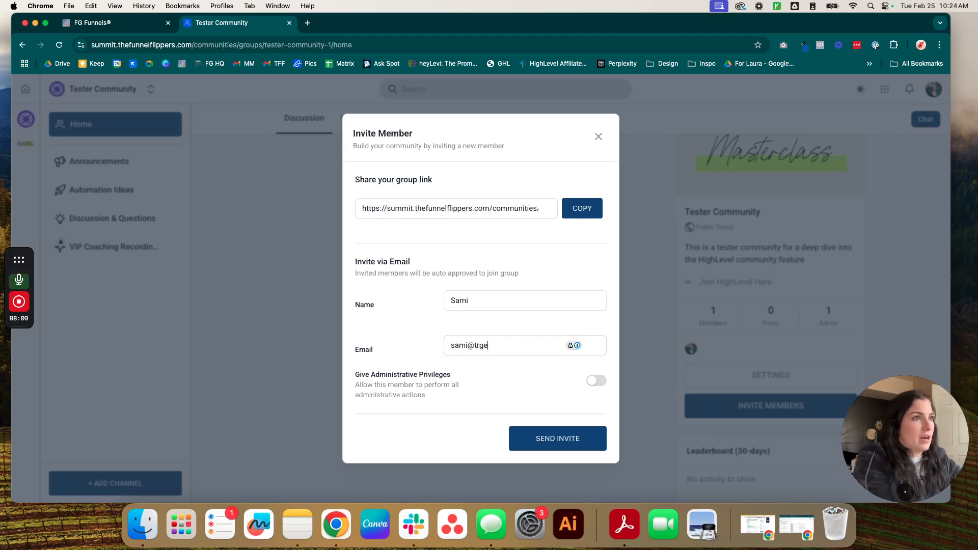
left_click(605, 391)
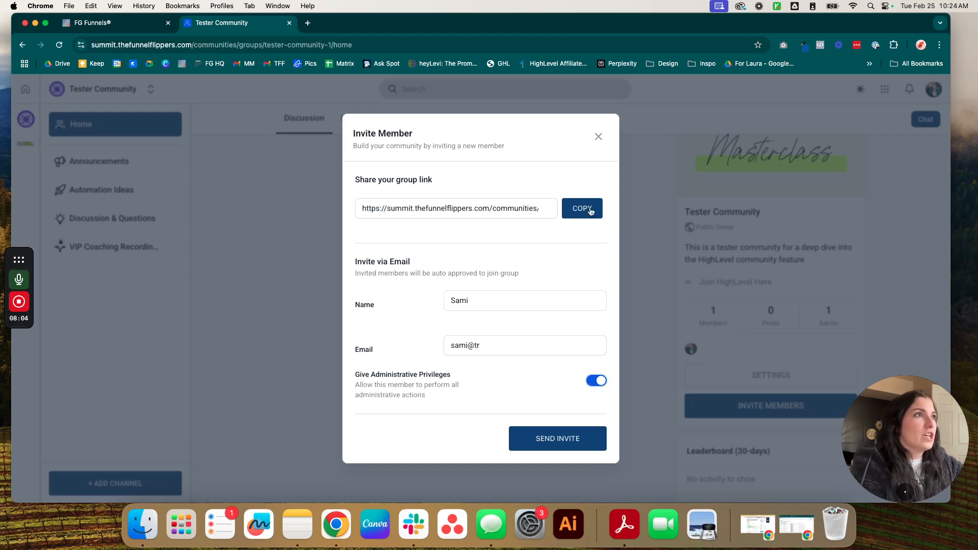
left_click(598, 137)
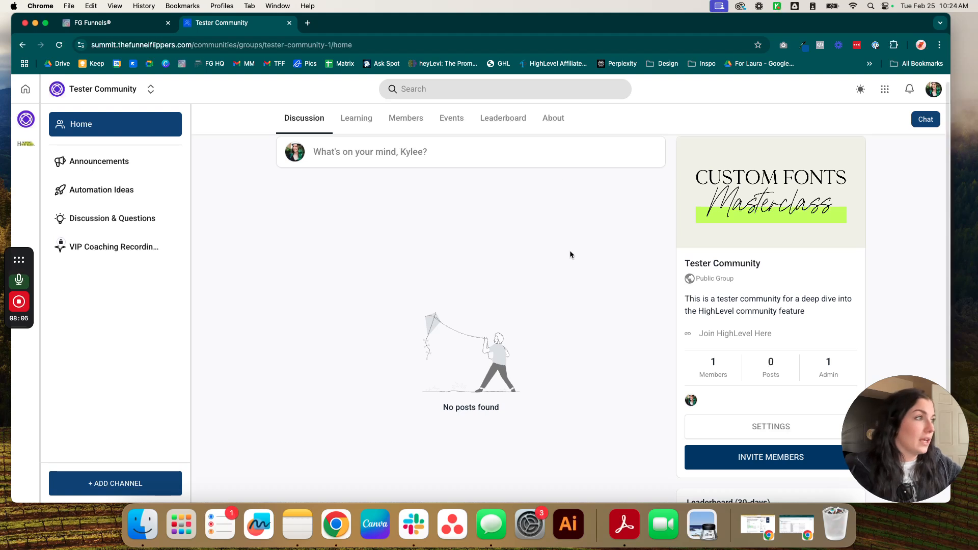
scroll(569, 251, "down", 1)
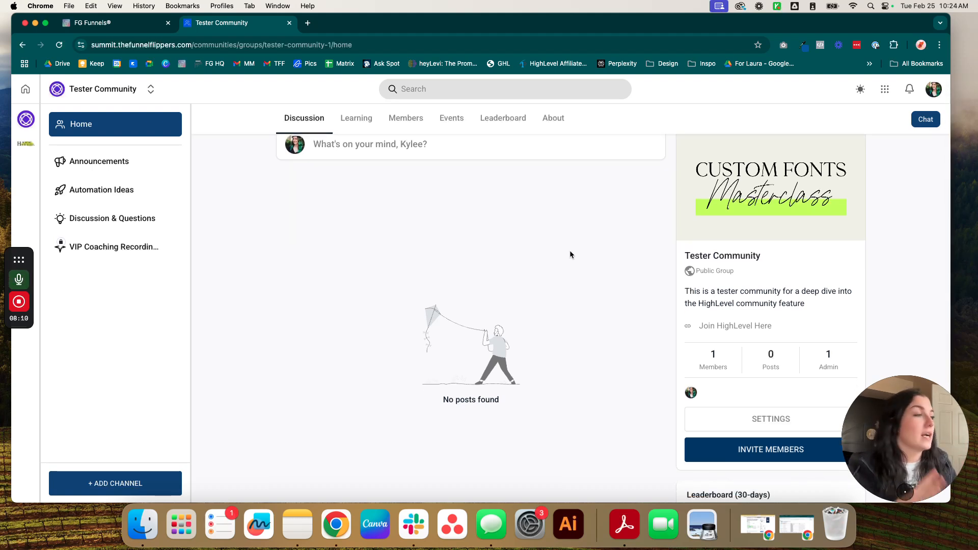
left_click(356, 118)
Step: Add ScaleBot as a Buy Now course with a recurring US$7 monthly price
left_click(347, 245)
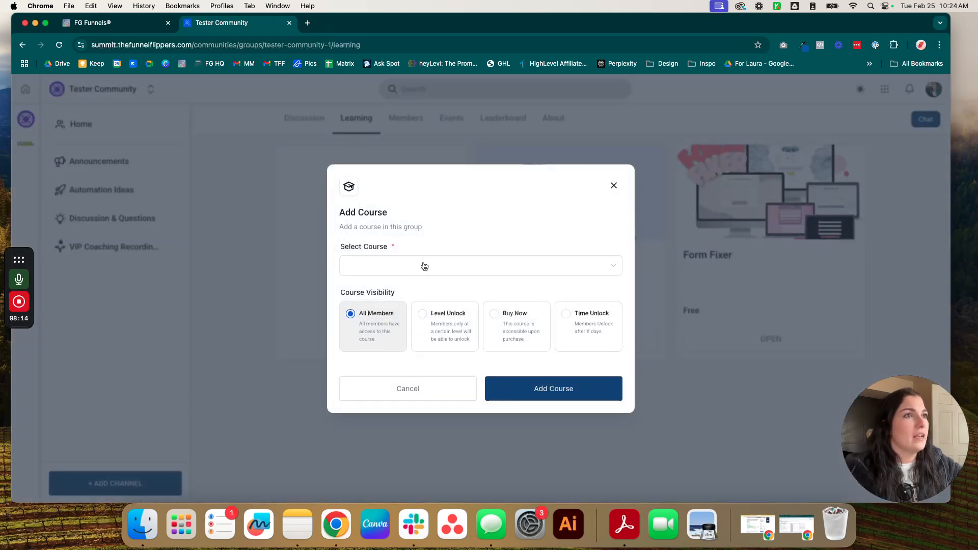
left_click(420, 266)
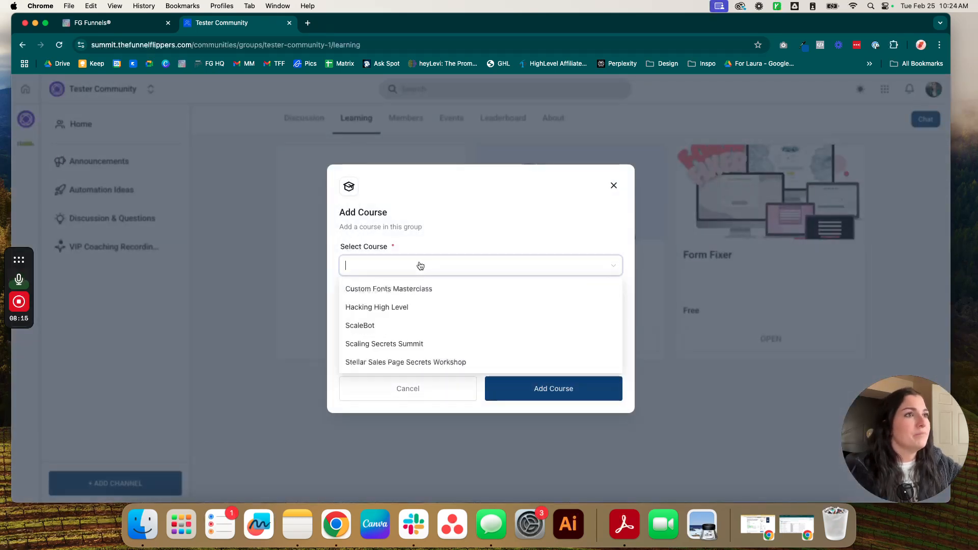
left_click(406, 328)
left_click(462, 330)
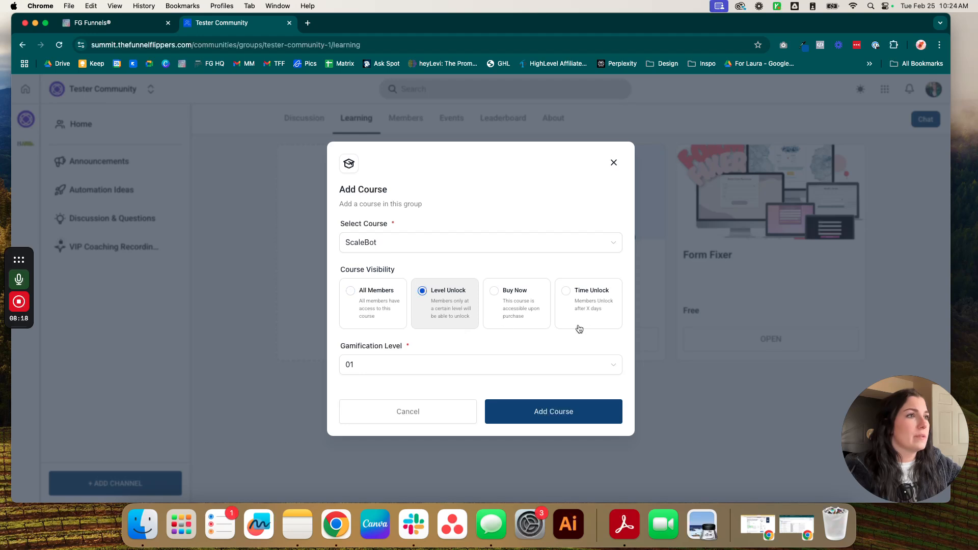
left_click(548, 314)
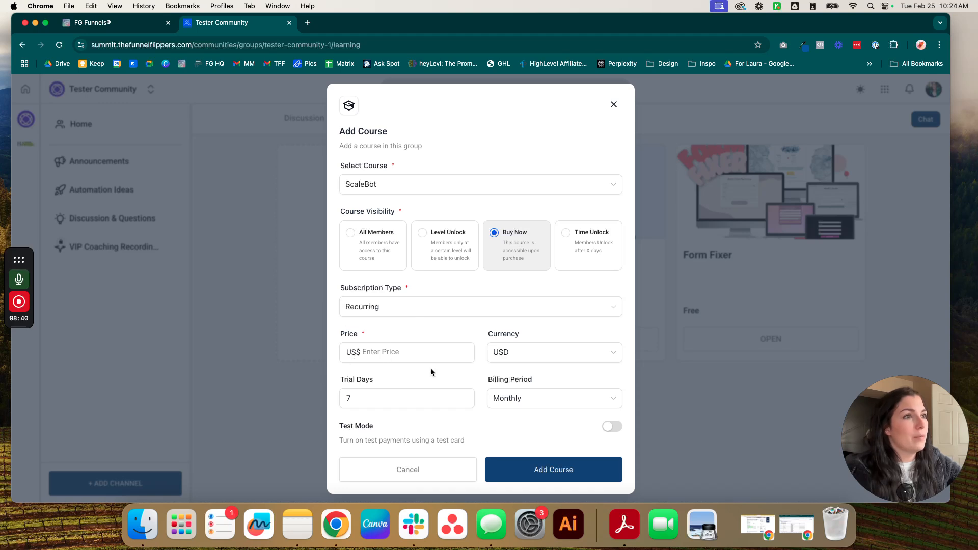
type("7")
left_click(447, 314)
left_click(421, 336)
left_click_drag(373, 352, 337, 354)
left_click(429, 387)
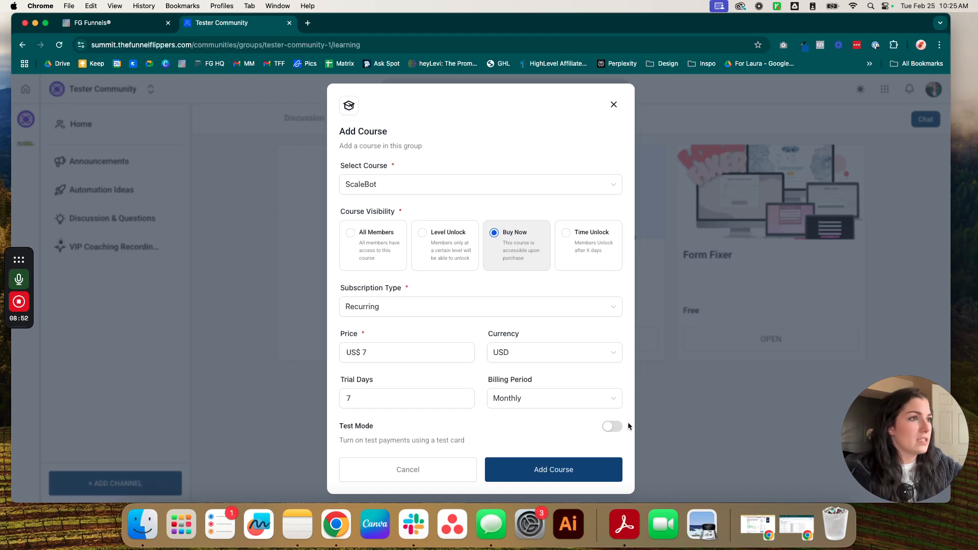
left_click(578, 478)
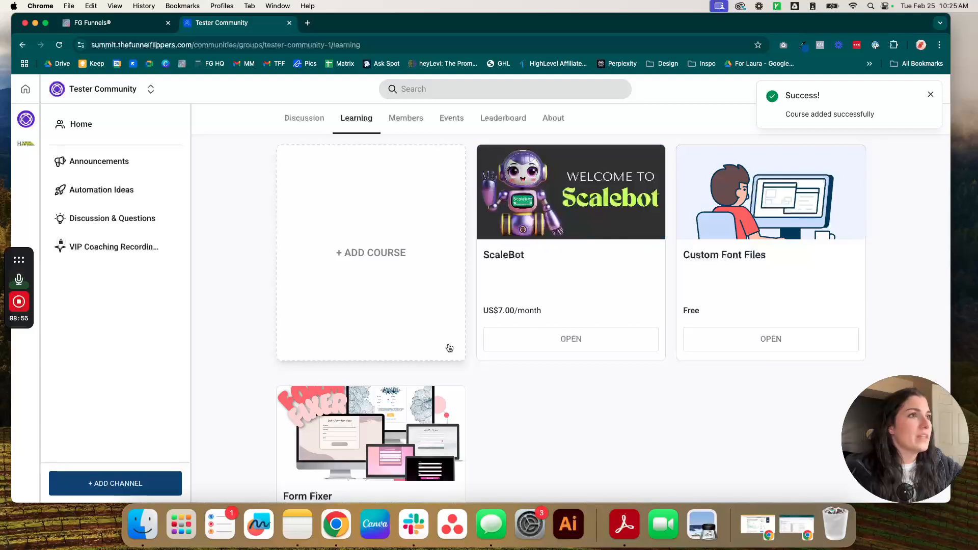
left_click(551, 355)
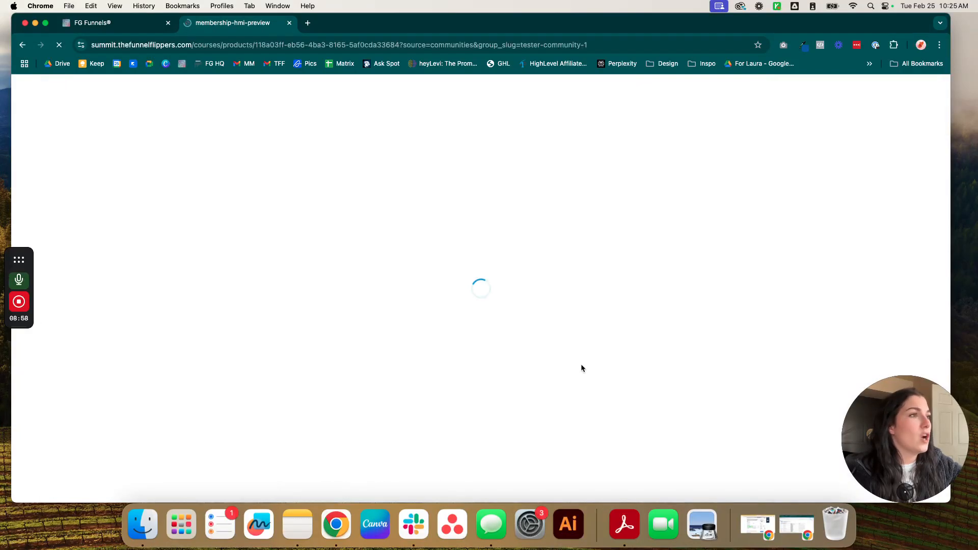
Step: Add Stellar Sales Page Secrets Workshop with Level Unlock set to gamification level 05
scroll(501, 264, "down", 3)
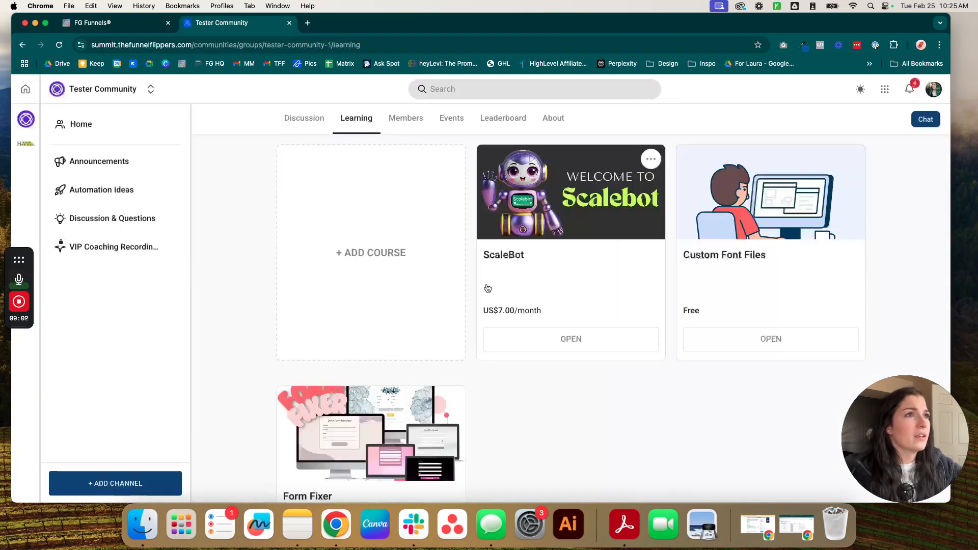
left_click(565, 337)
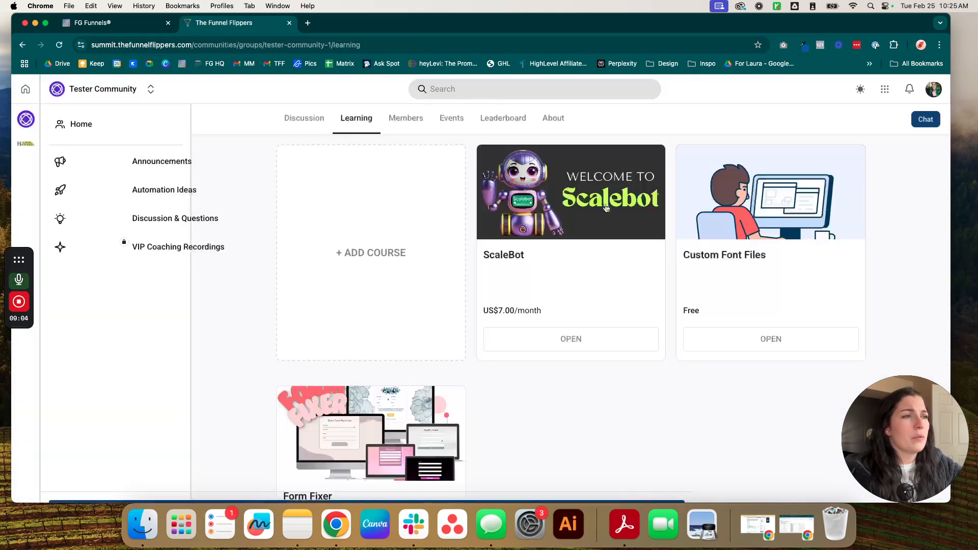
left_click(334, 216)
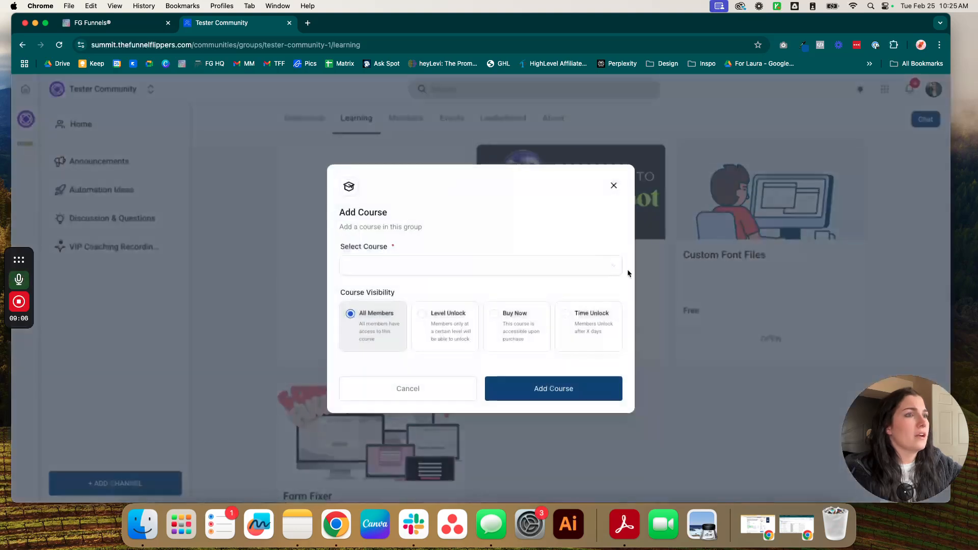
left_click(484, 263)
left_click(376, 343)
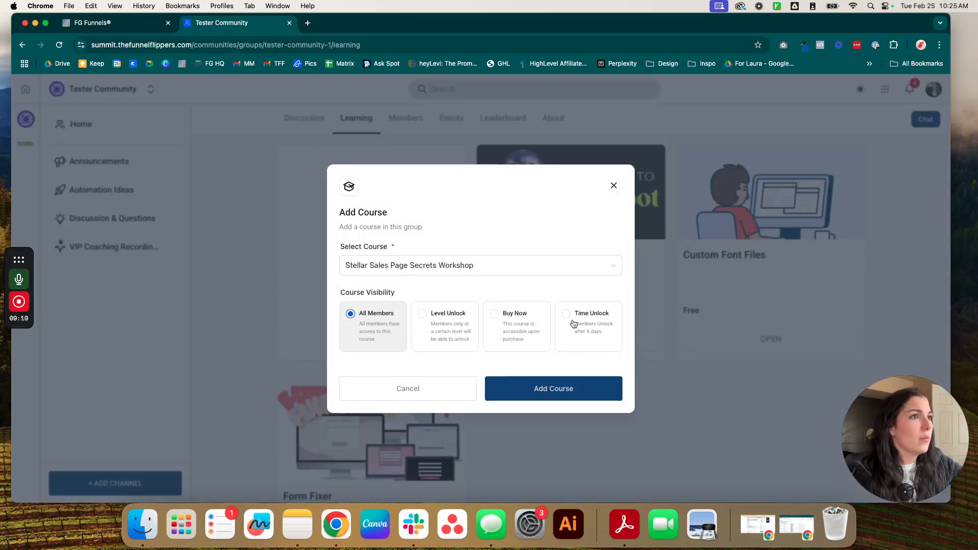
left_click(572, 324)
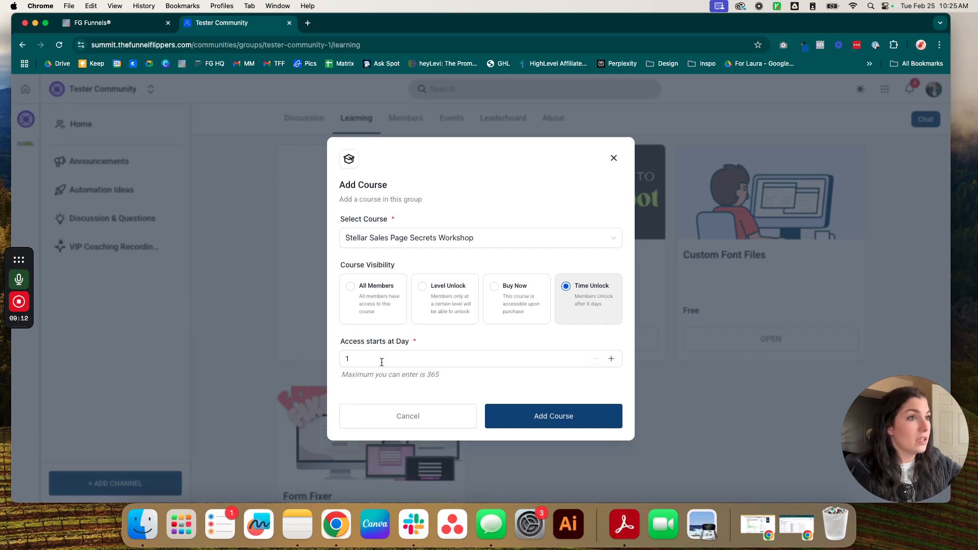
left_click(437, 308)
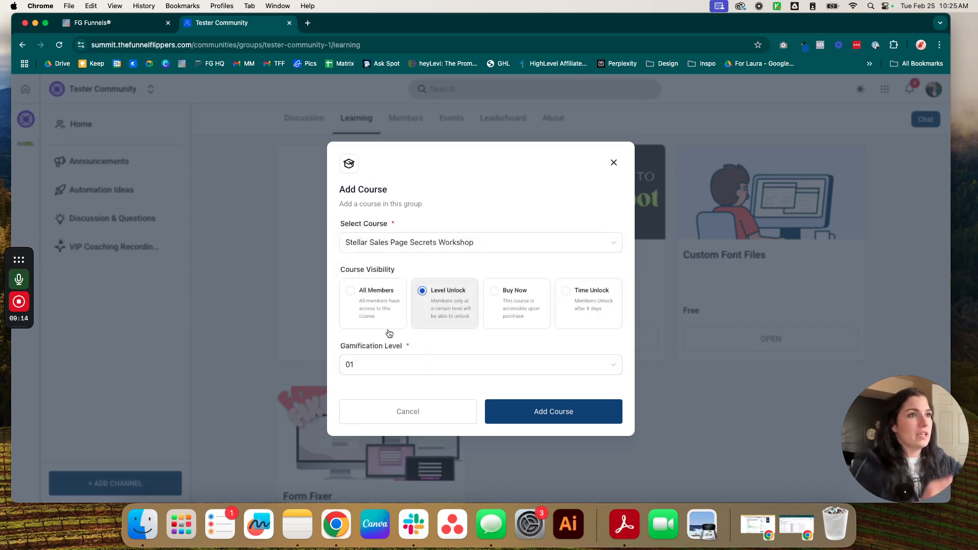
left_click(395, 367)
left_click(373, 305)
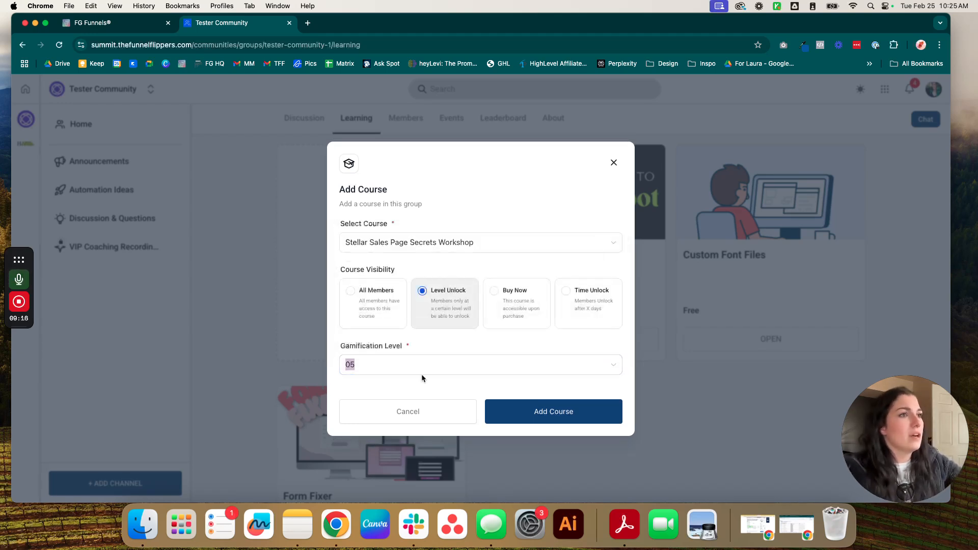
left_click(551, 415)
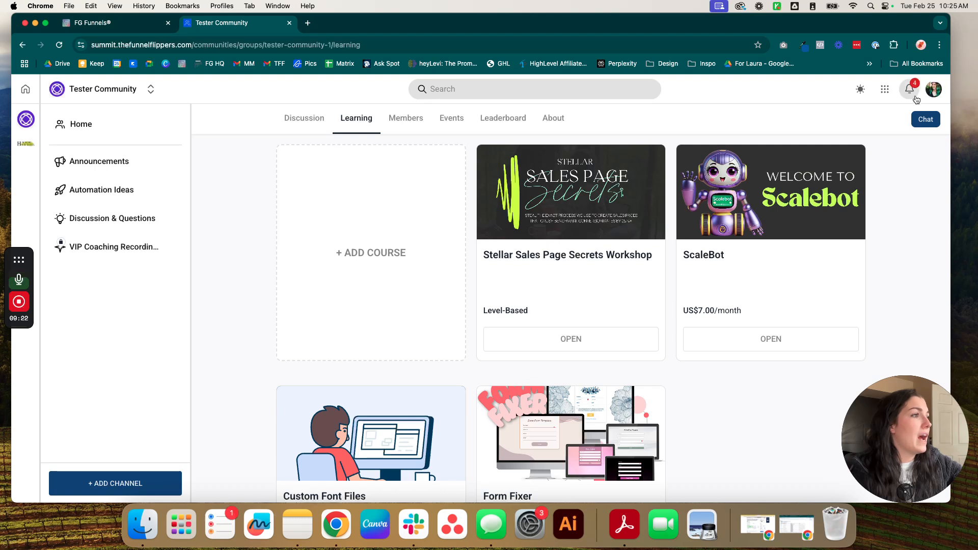
Step: Check the course notifications under the bell icon, then switch to the About page
left_click(909, 90)
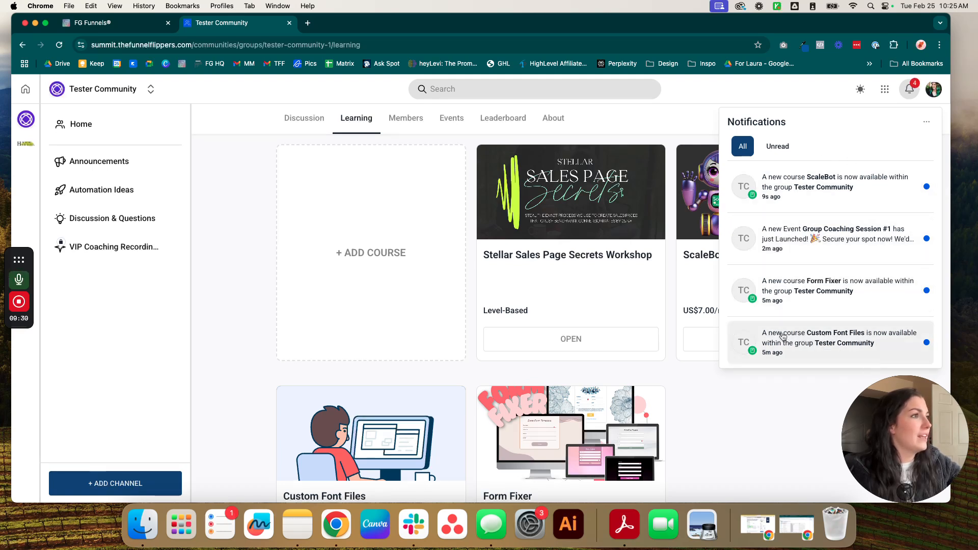
left_click(913, 92)
left_click(912, 90)
scroll(847, 189, "down", 1)
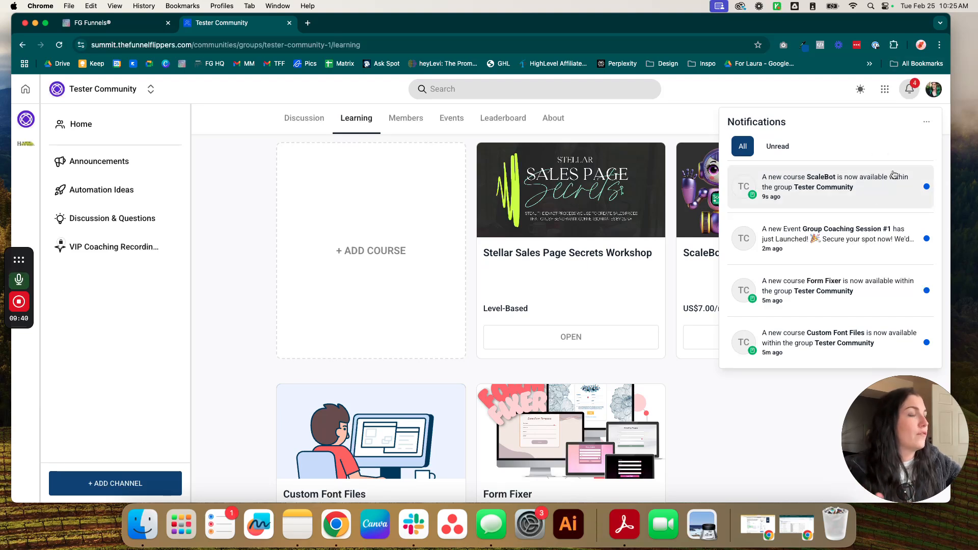
left_click(768, 410)
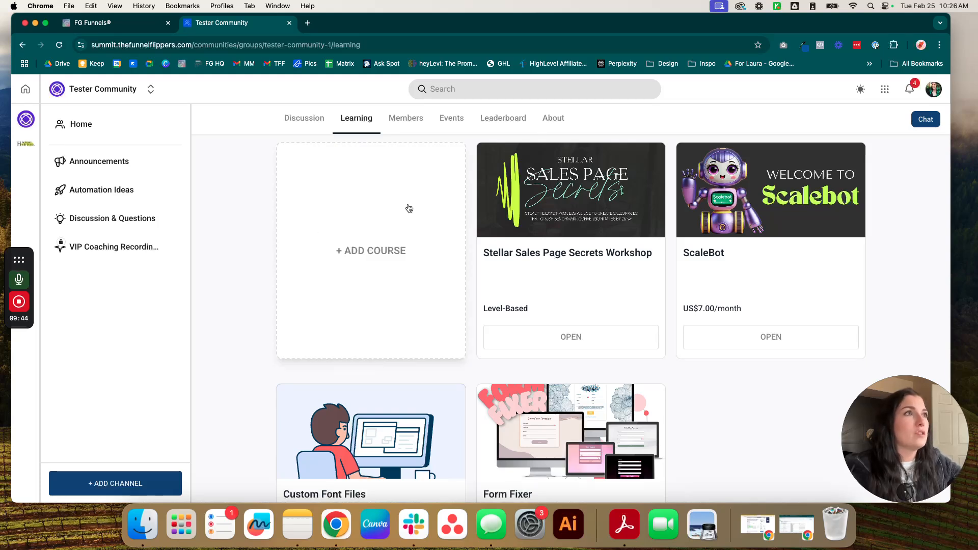
left_click(560, 119)
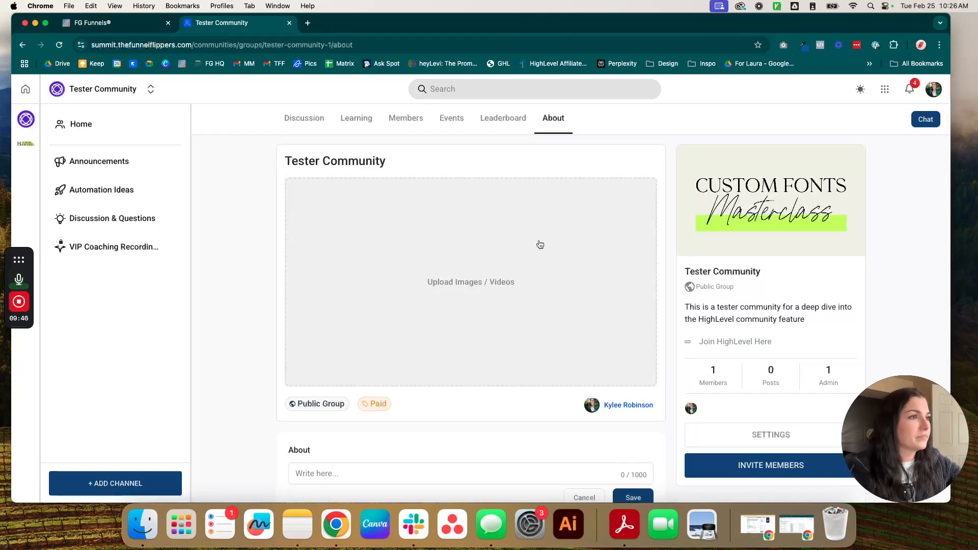
Step: Switch from the About page to the community Leaderboard
scroll(476, 337, "down", 3)
scroll(479, 229, "up", 3)
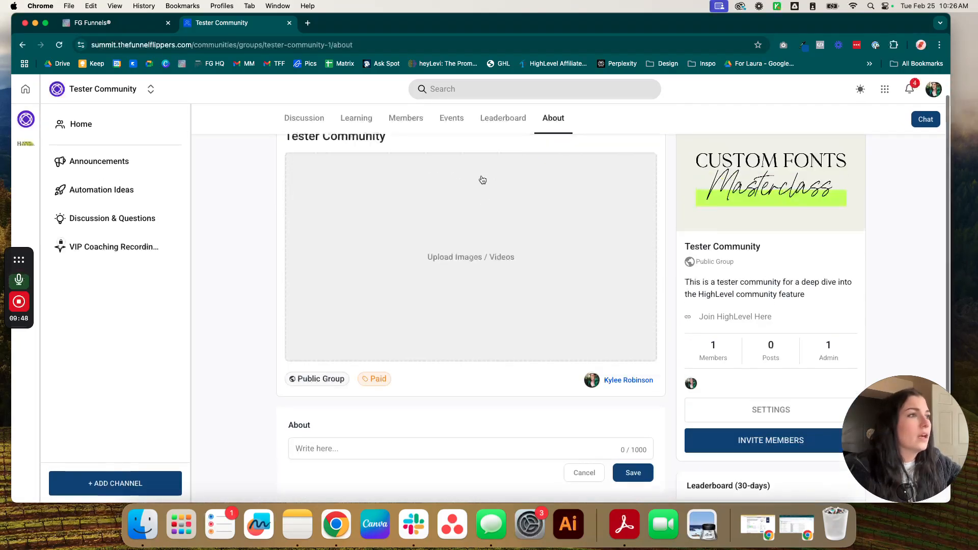
left_click(502, 120)
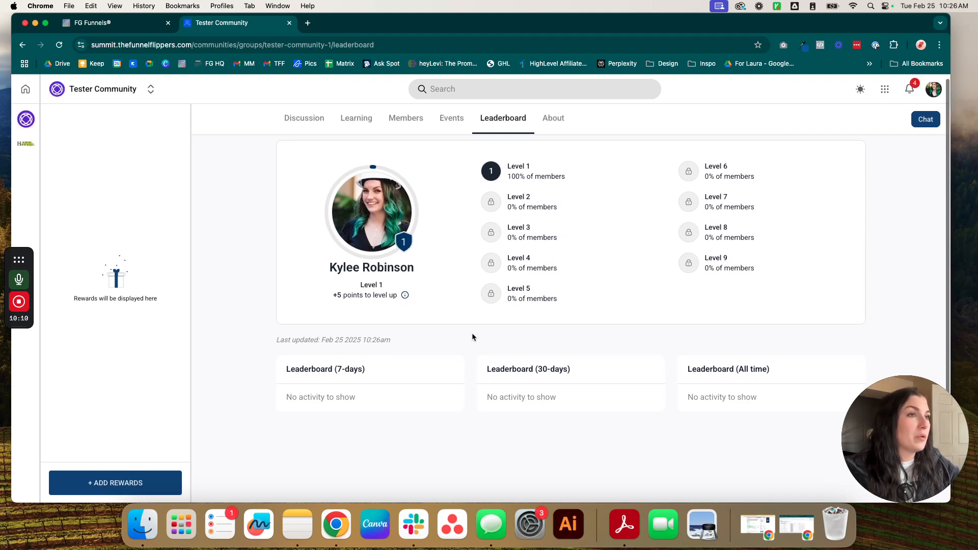
Step: Look over the three leaderboard cards, selecting and then clearing their text
scroll(481, 336, "down", 2)
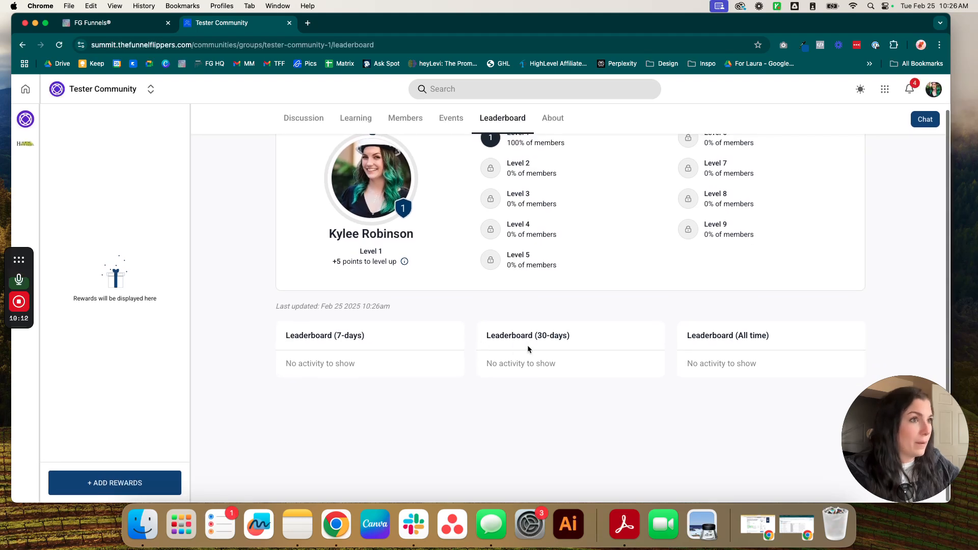
left_click_drag(284, 339, 782, 375)
left_click(783, 377)
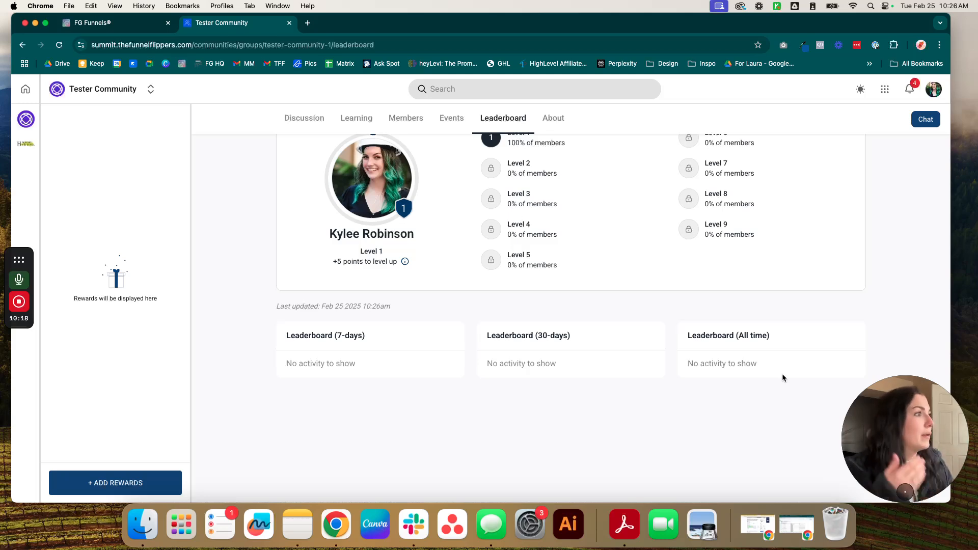
scroll(688, 351, "up", 3)
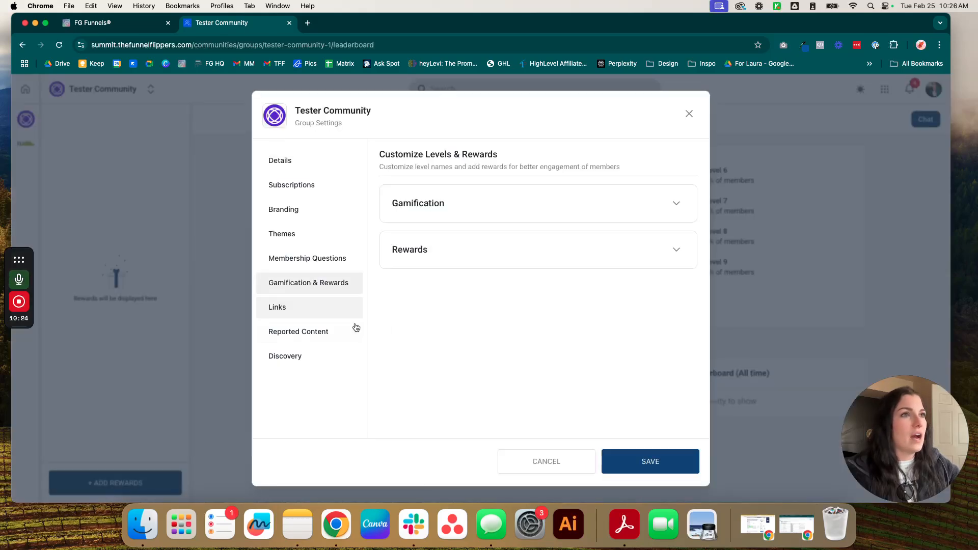
Step: Cancel Group Settings unsaved, glance at account management, and return to the Discussion feed
left_click(535, 463)
left_click(179, 473)
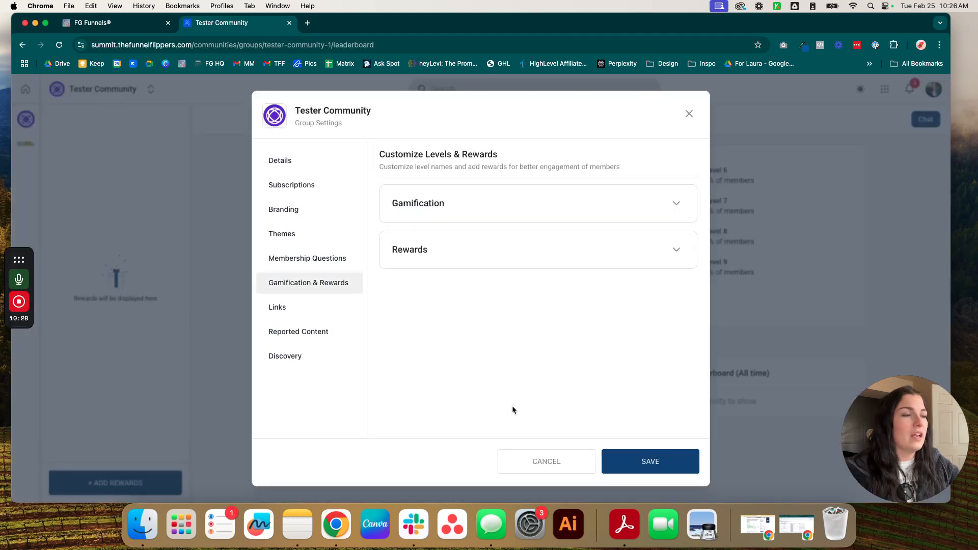
left_click(556, 462)
left_click(932, 94)
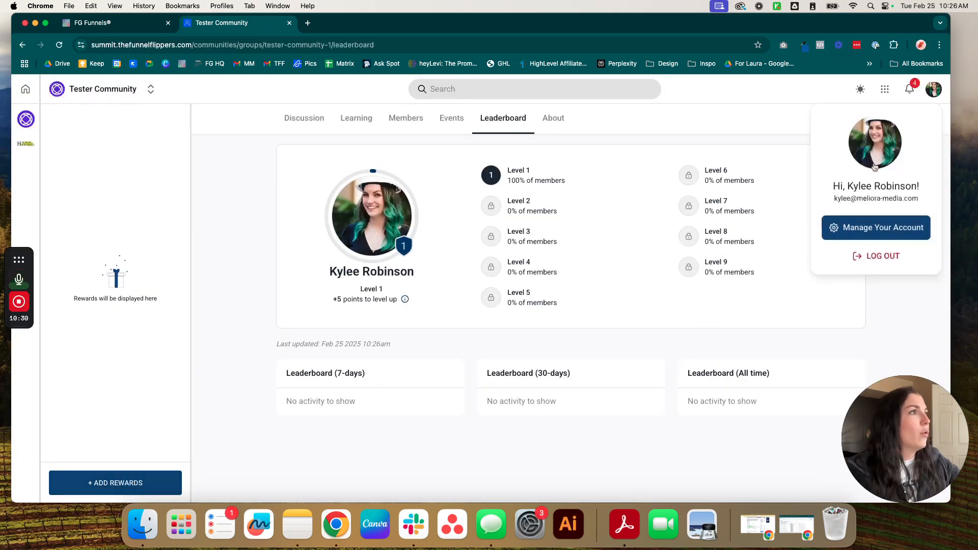
left_click(873, 232)
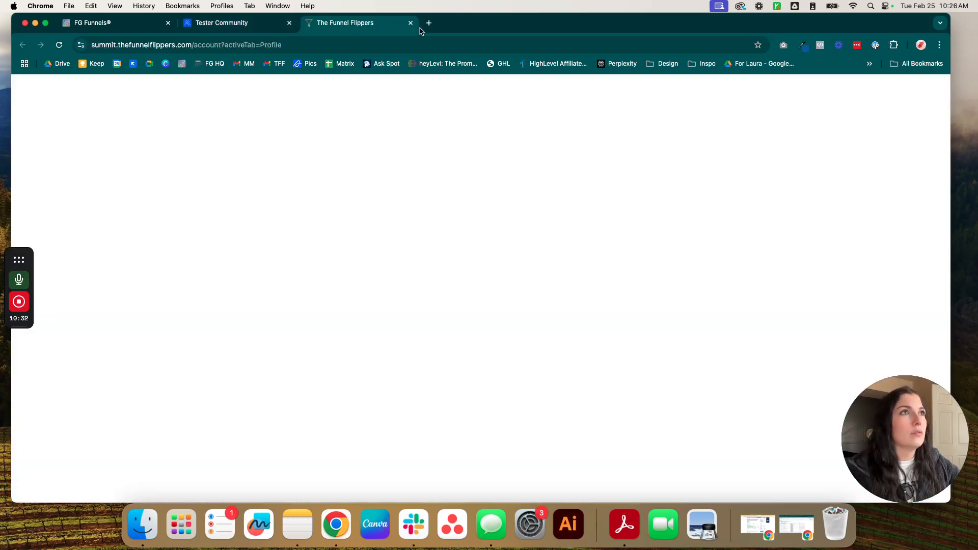
left_click(287, 27)
left_click(305, 121)
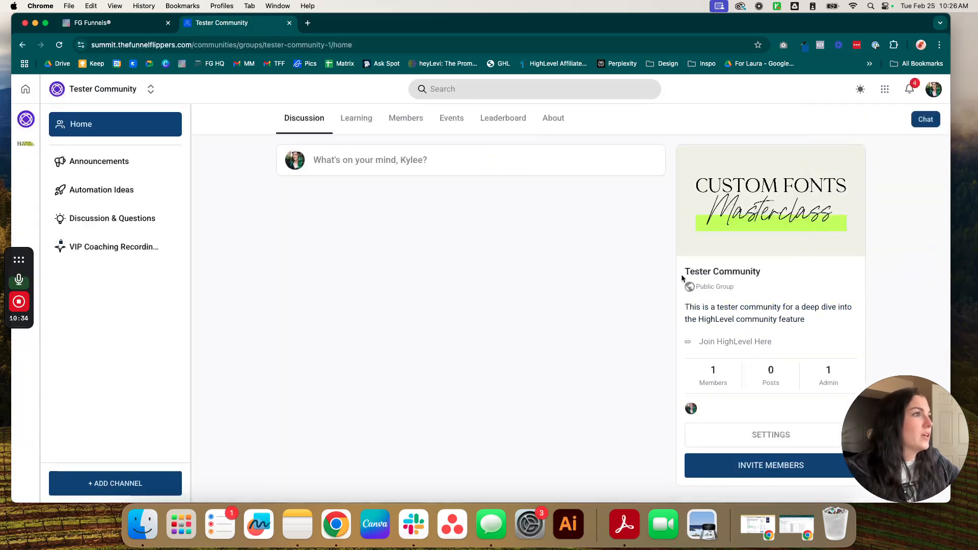
left_click(751, 435)
Step: Rename gamification levels 1 and 2 to Beginner and Rising Star
left_click(325, 288)
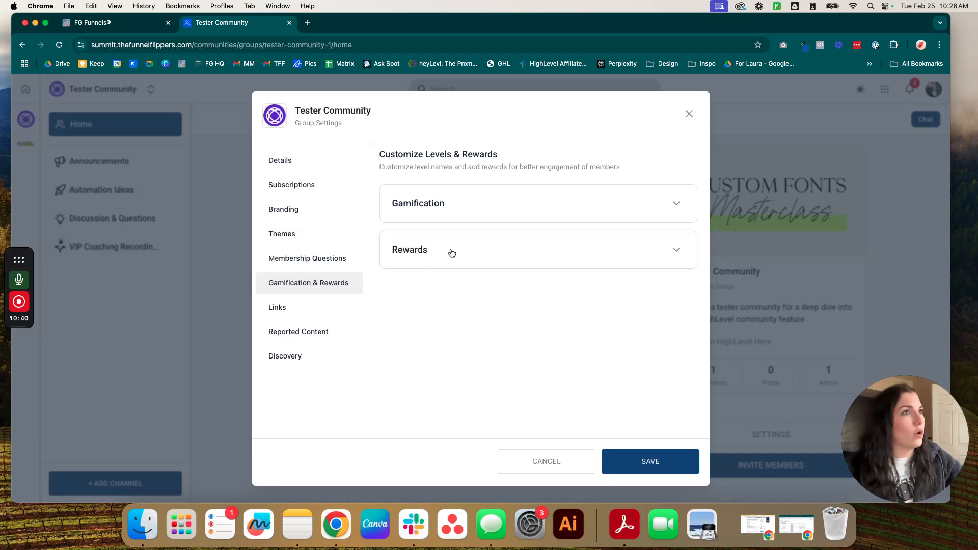
left_click(477, 203)
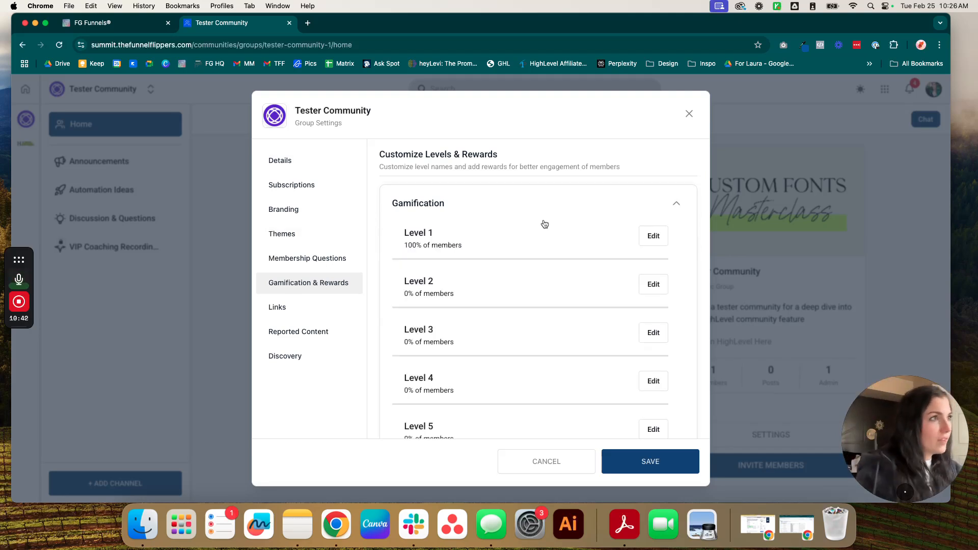
scroll(627, 232, "down", 1)
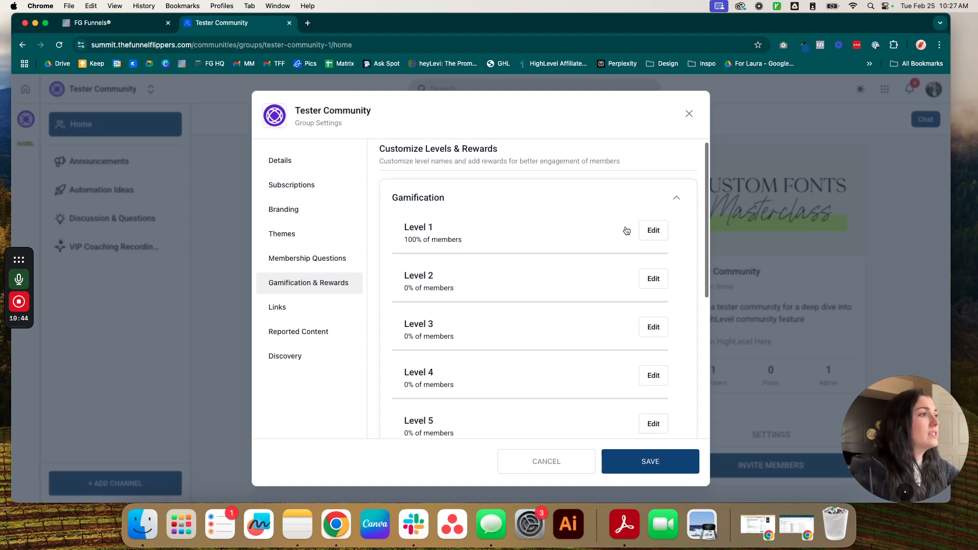
left_click(656, 229)
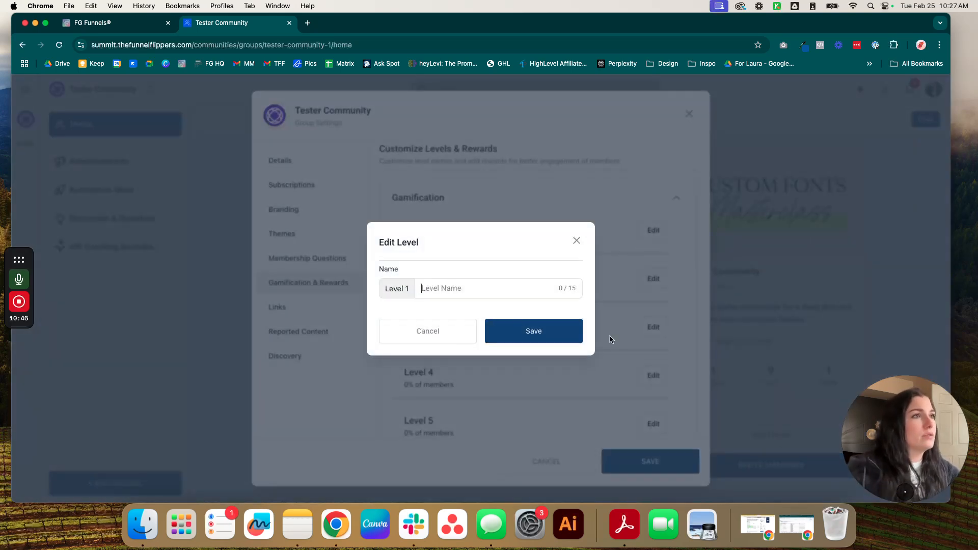
type("Beginner")
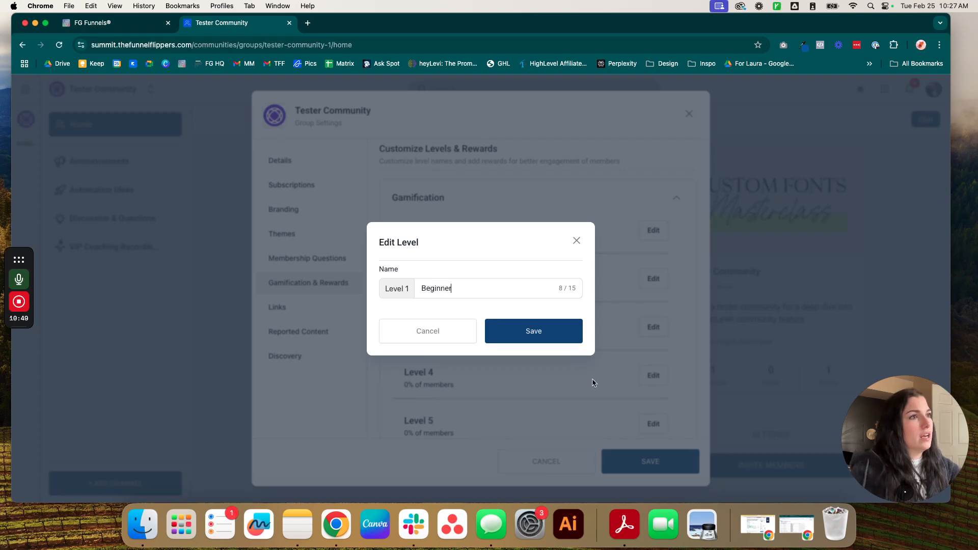
left_click(549, 334)
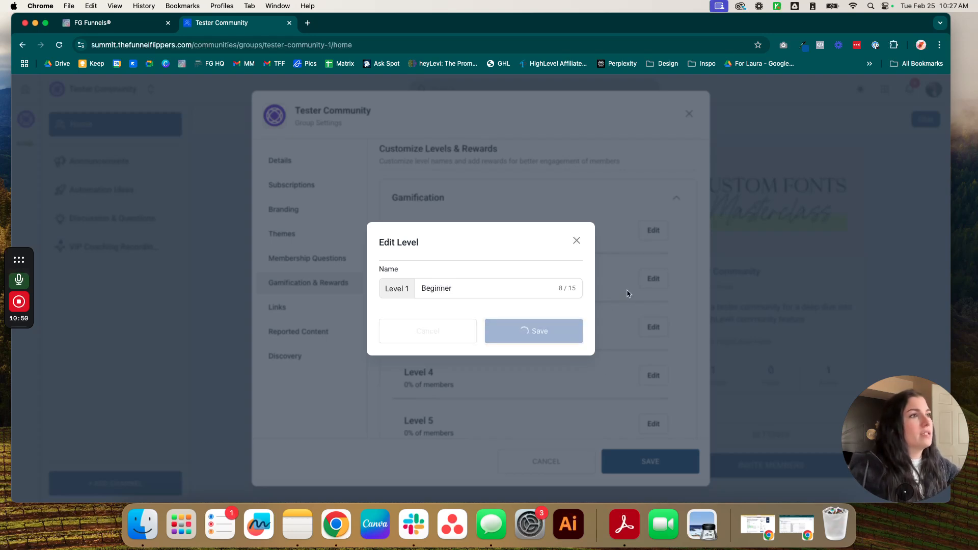
left_click(654, 279)
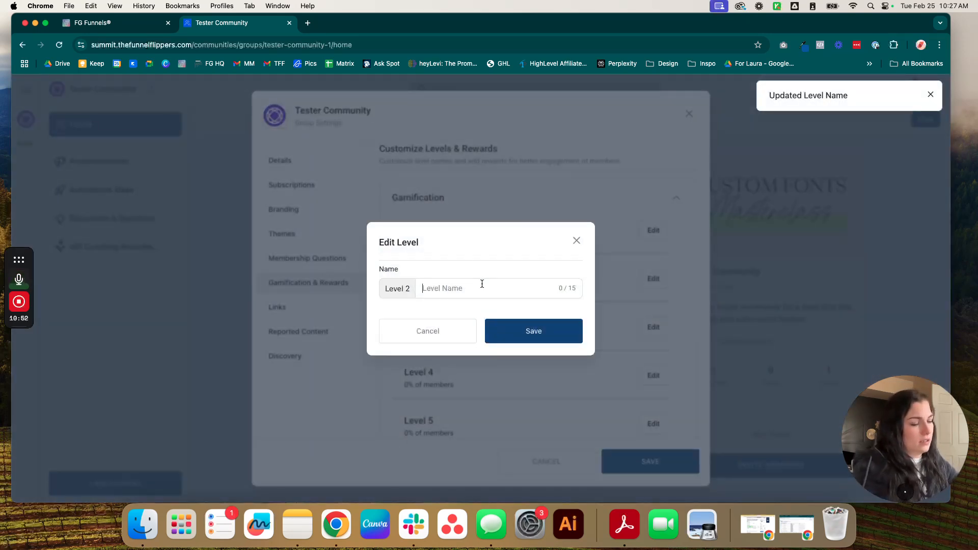
type("Rising Star")
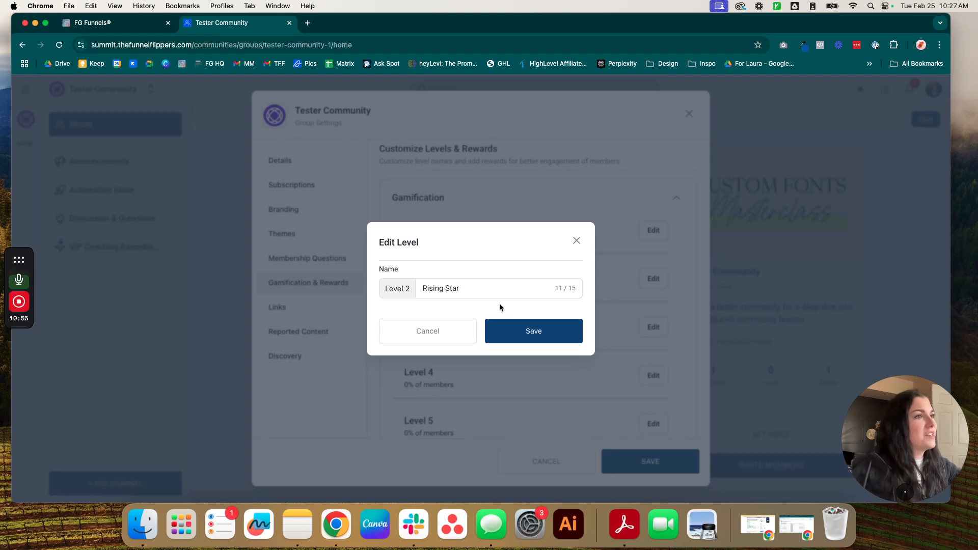
left_click(514, 340)
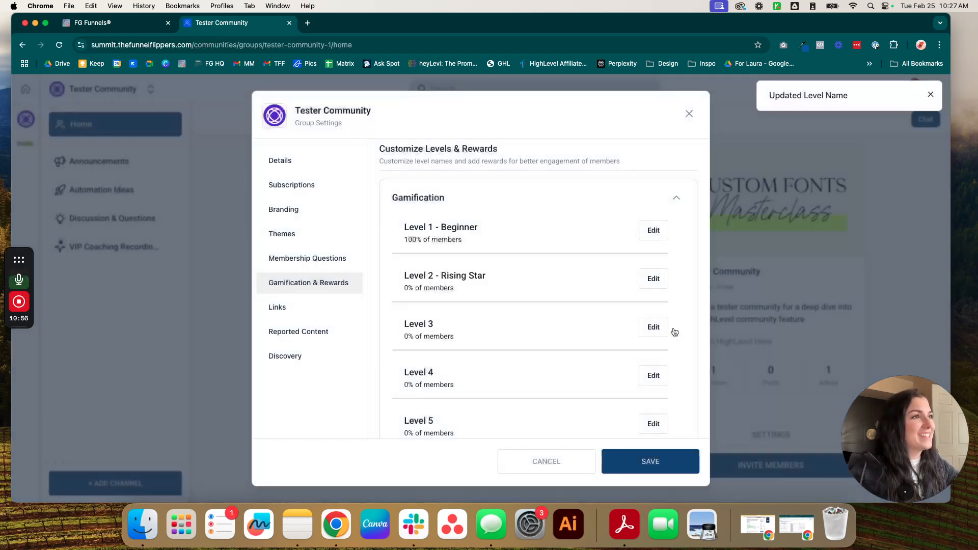
Step: Rename Level 3 to Superstar and Level 5 to Shooting Star
left_click(663, 331)
type("Syu")
key("BackSpace")
key("BackSpace")
type("uperstar")
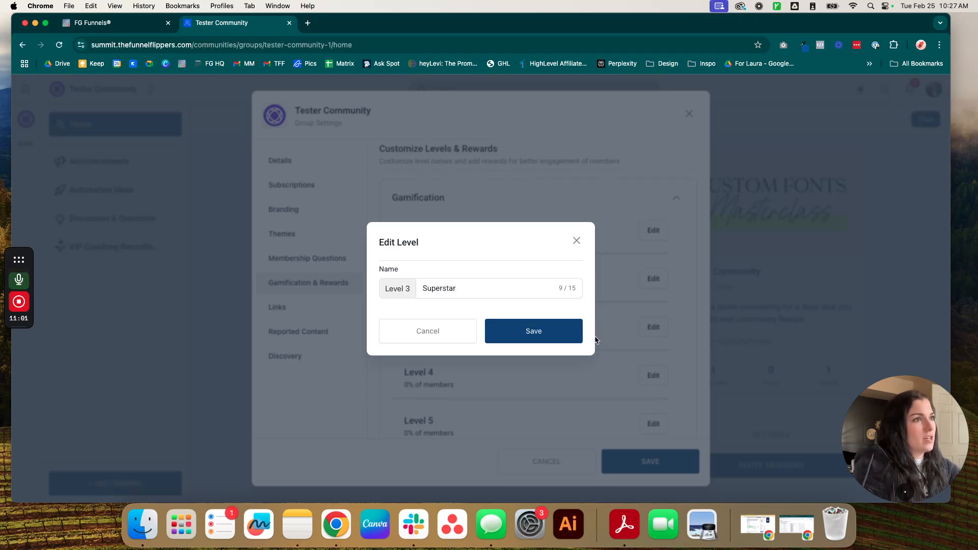
key("Return")
scroll(626, 364, "down", 3)
left_click(655, 332)
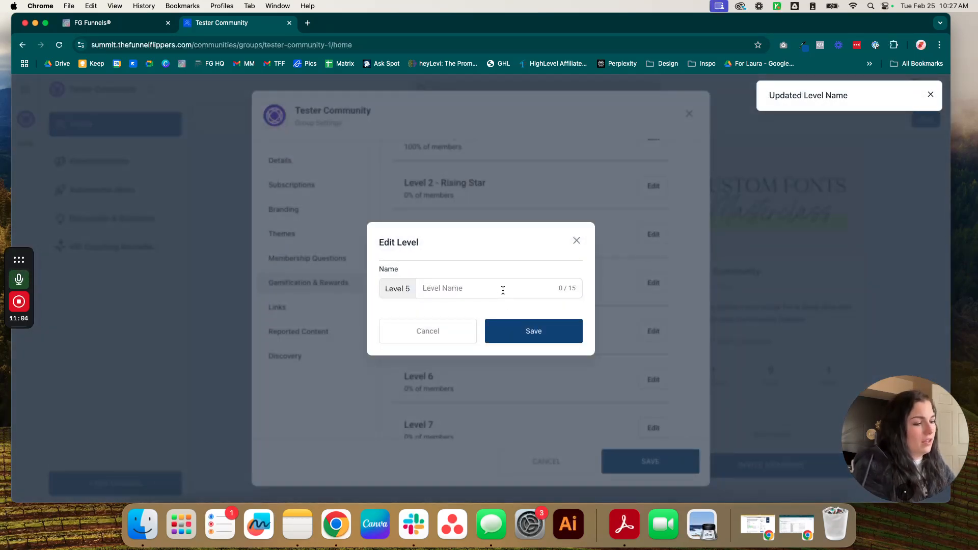
type("Shooting Sh")
key("BackSpace")
type("tar")
left_click(559, 337)
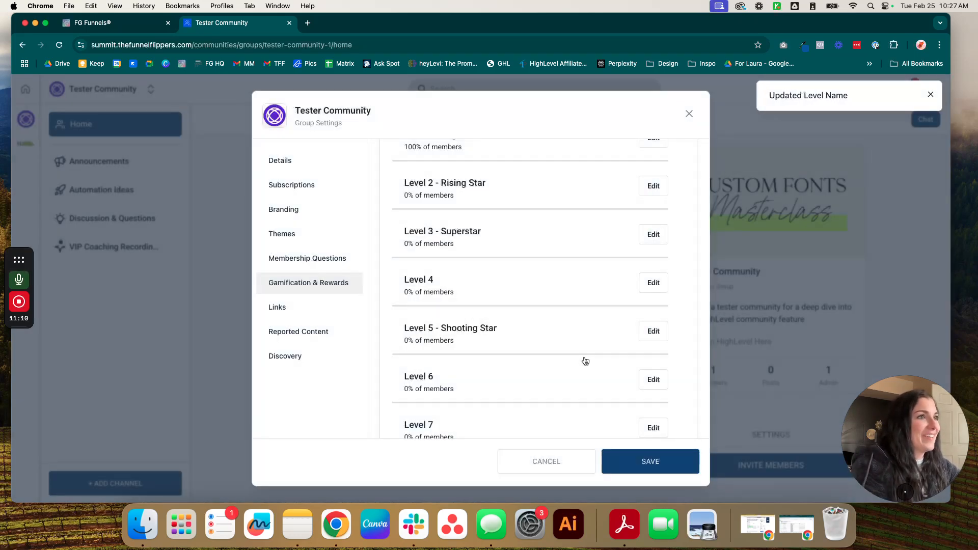
Step: Rename Level 4 to Burning Hot and Level 6 to Rising Tide, then collapse the levels list
scroll(585, 361, "down", 2)
left_click(654, 229)
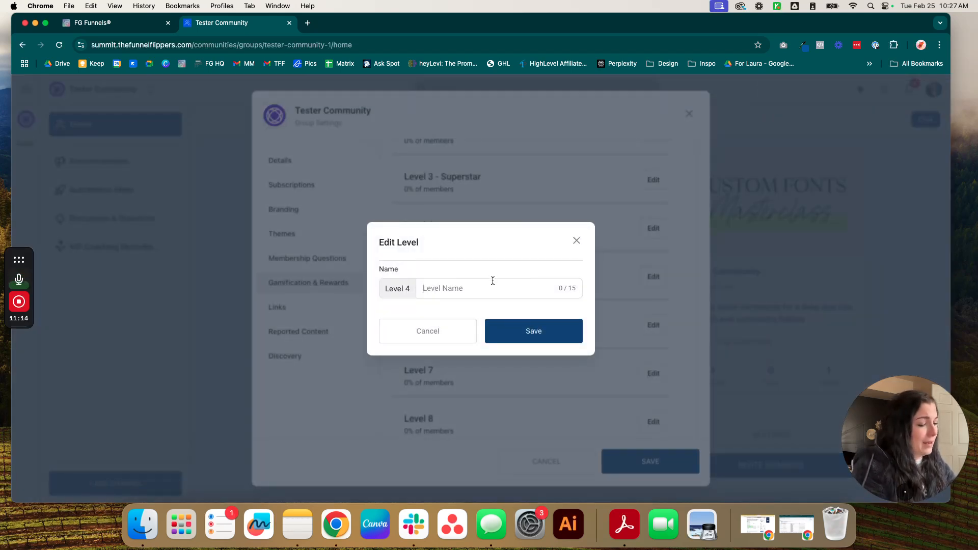
type("Burning Hot")
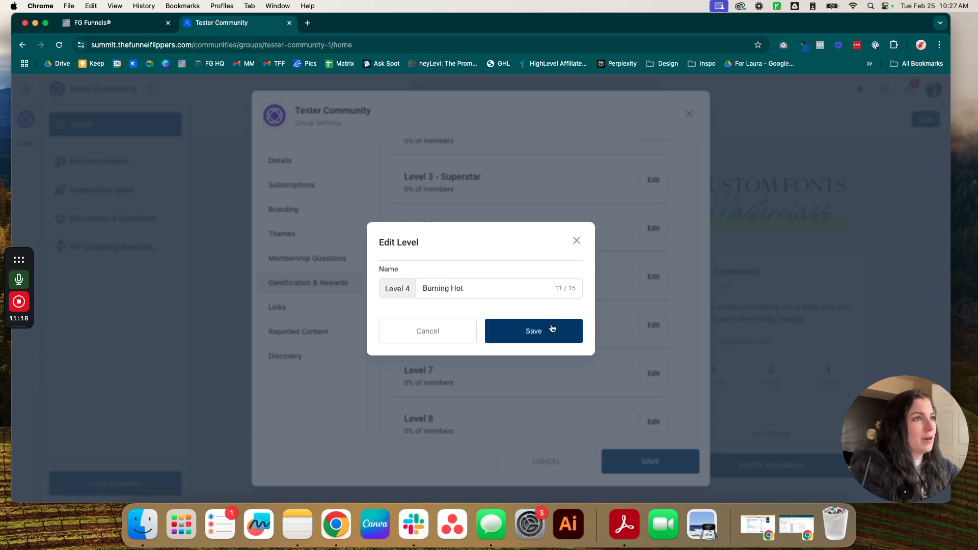
left_click(553, 330)
scroll(593, 351, "down", 5)
left_click(654, 210)
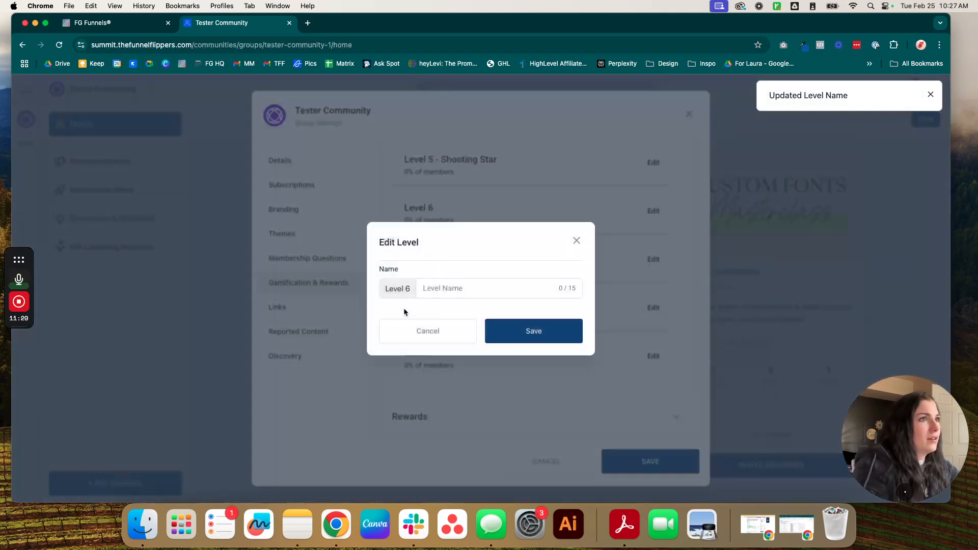
type("Rising Tide")
left_click(515, 340)
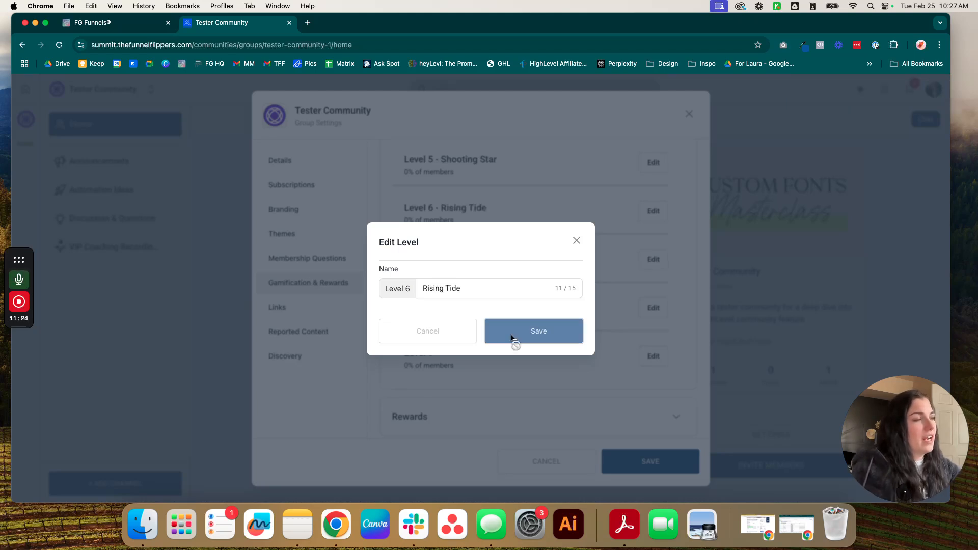
scroll(515, 298, "up", 5)
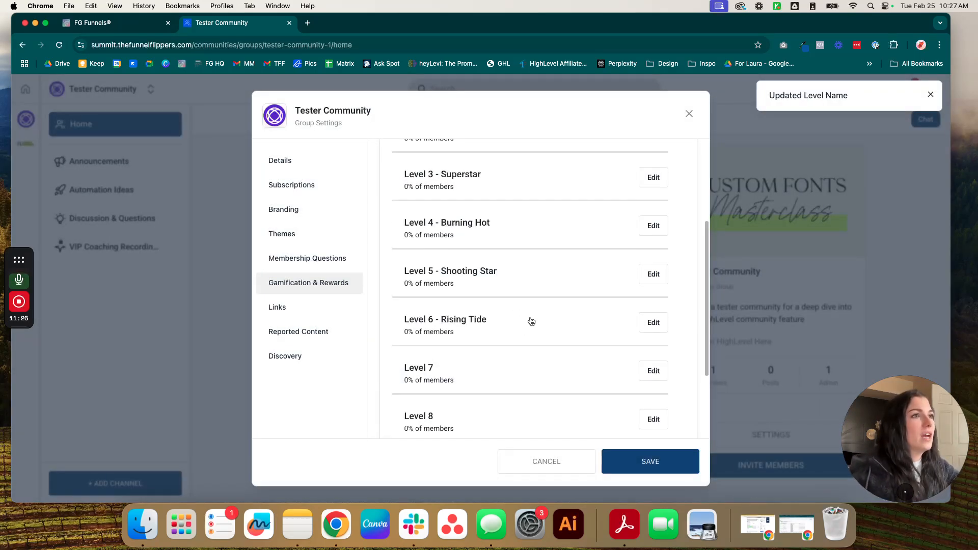
left_click_drag(539, 431, 445, 165)
left_click(539, 165)
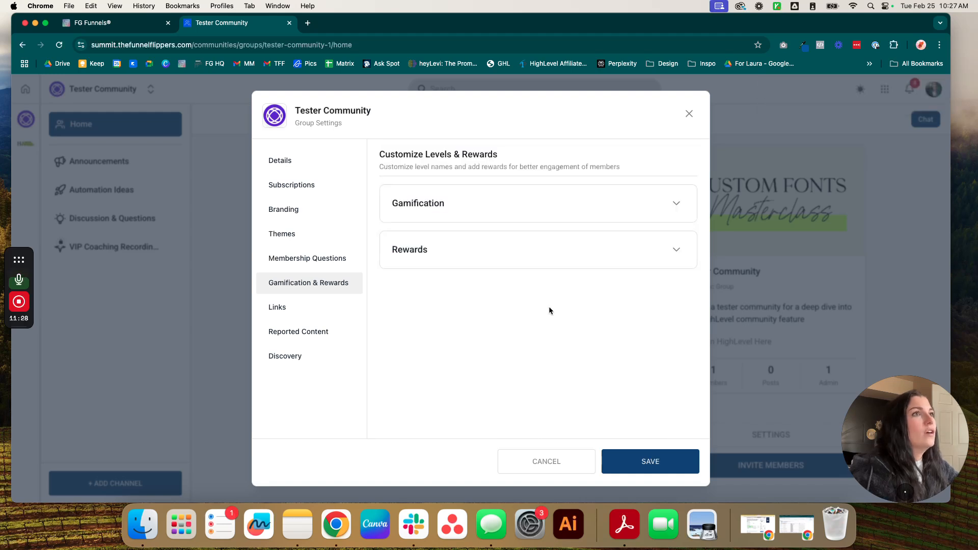
Step: Start a new reward titled '10% off | First Purchase'
left_click(656, 256)
left_click(407, 283)
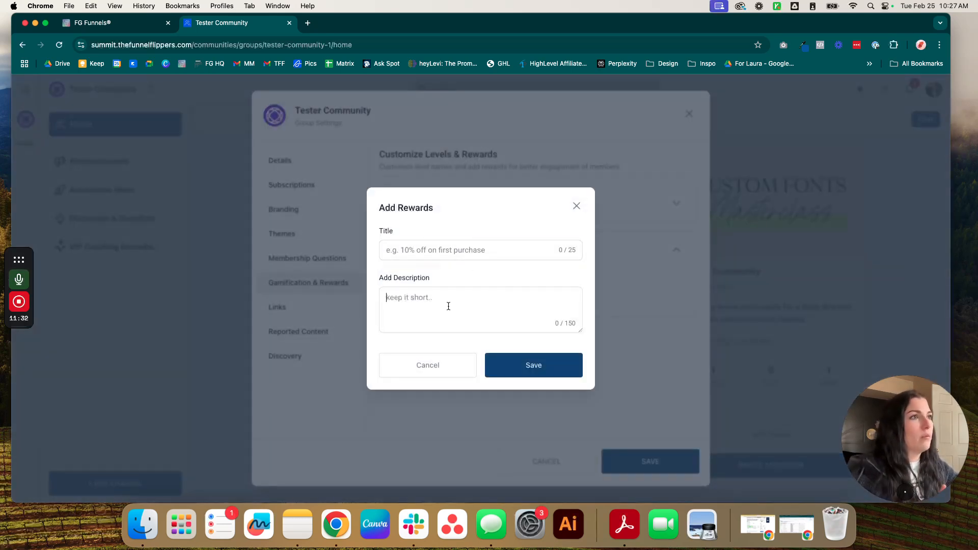
left_click(503, 250)
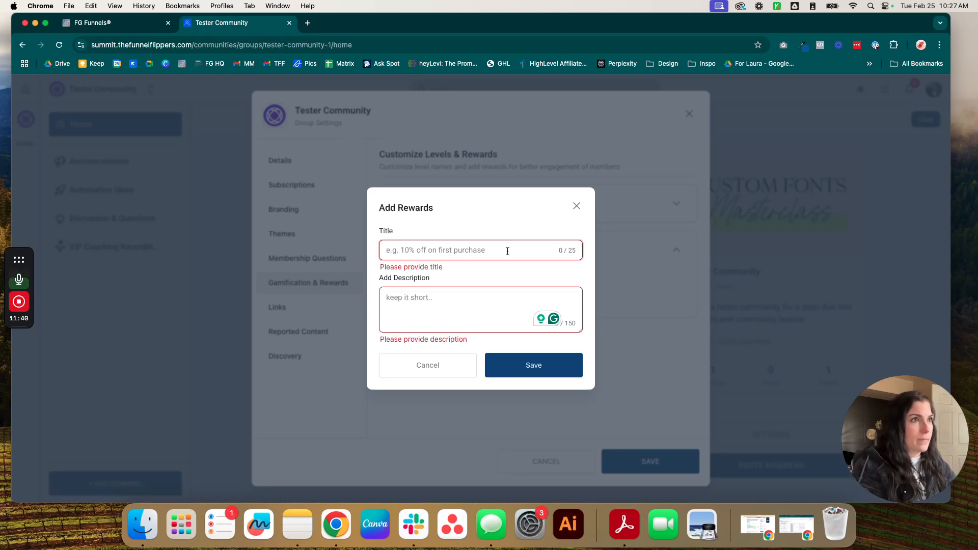
type("1")
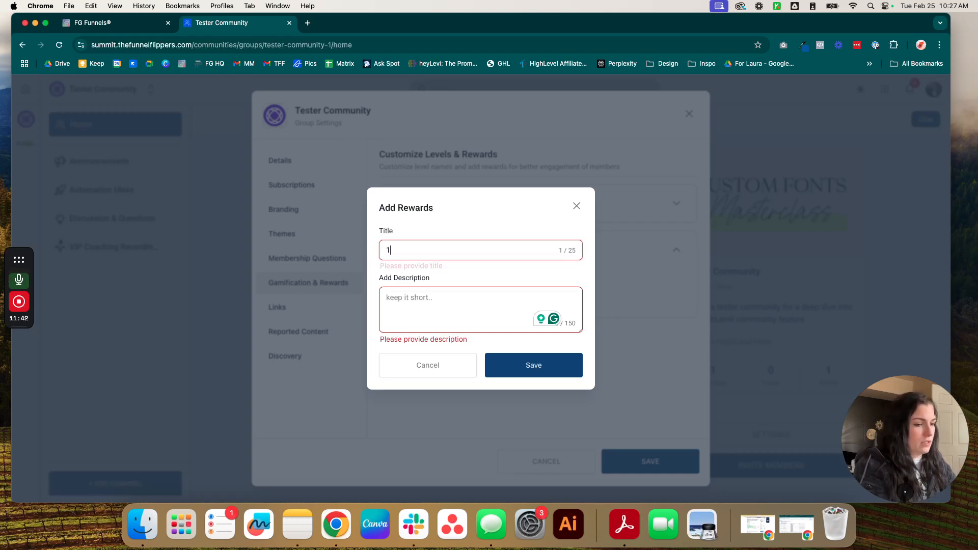
type("0% off yo")
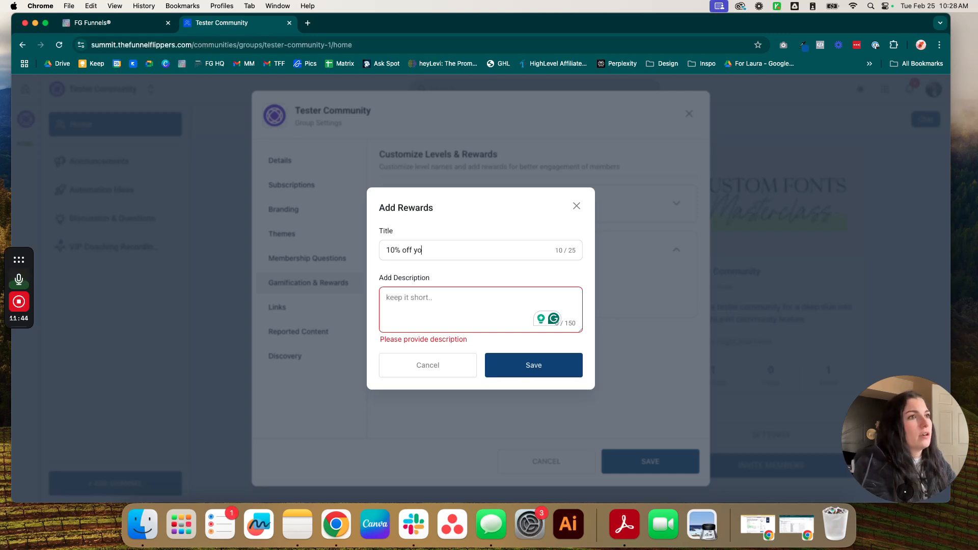
type("ur first purcha")
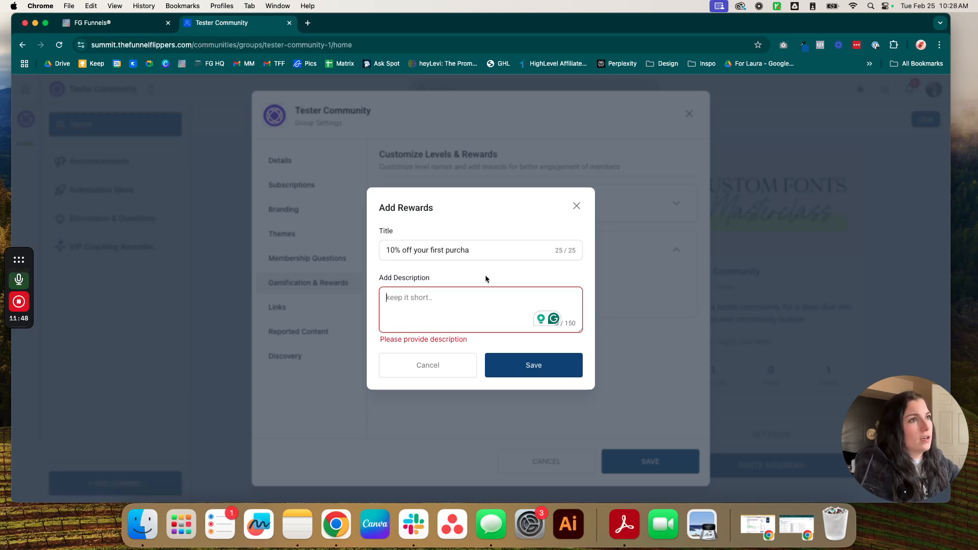
left_click_drag(488, 252, 430, 250)
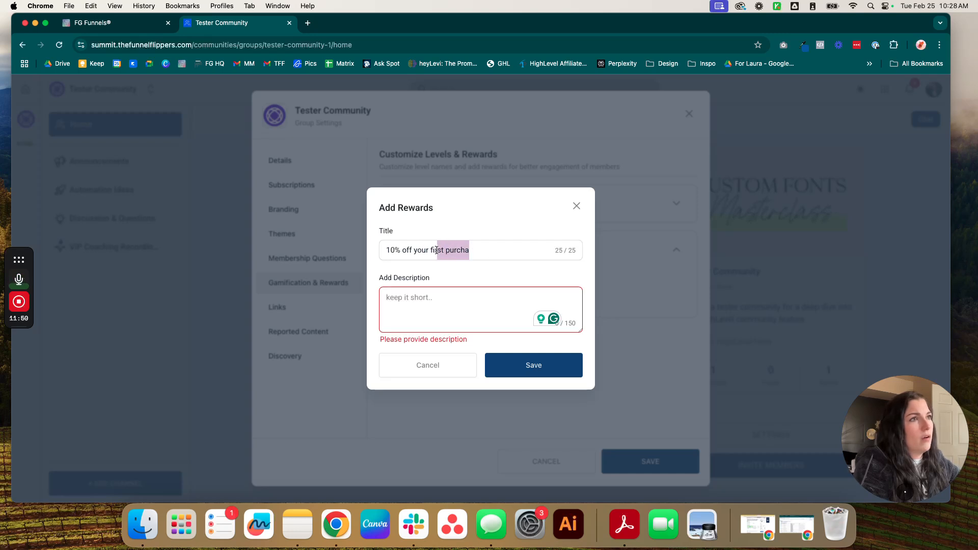
key("BackSpace")
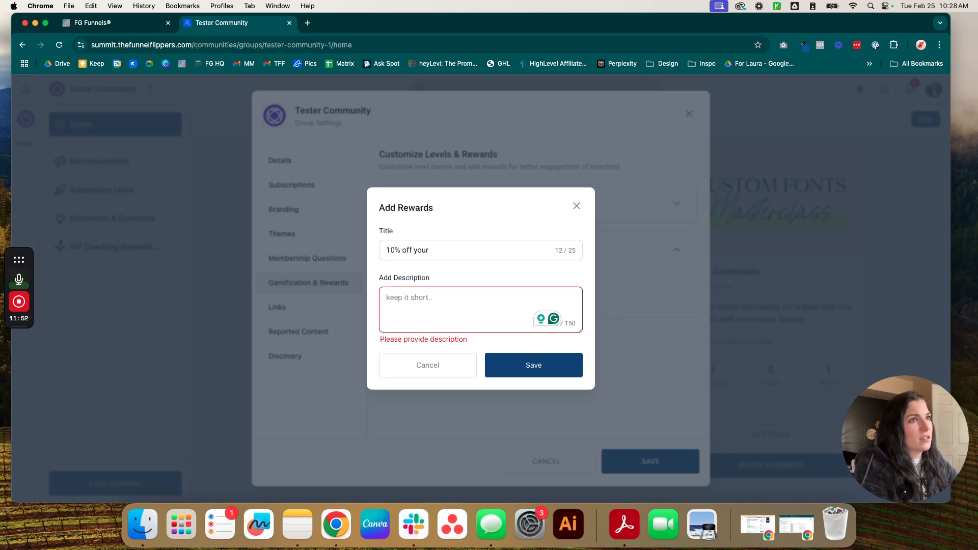
type("first")
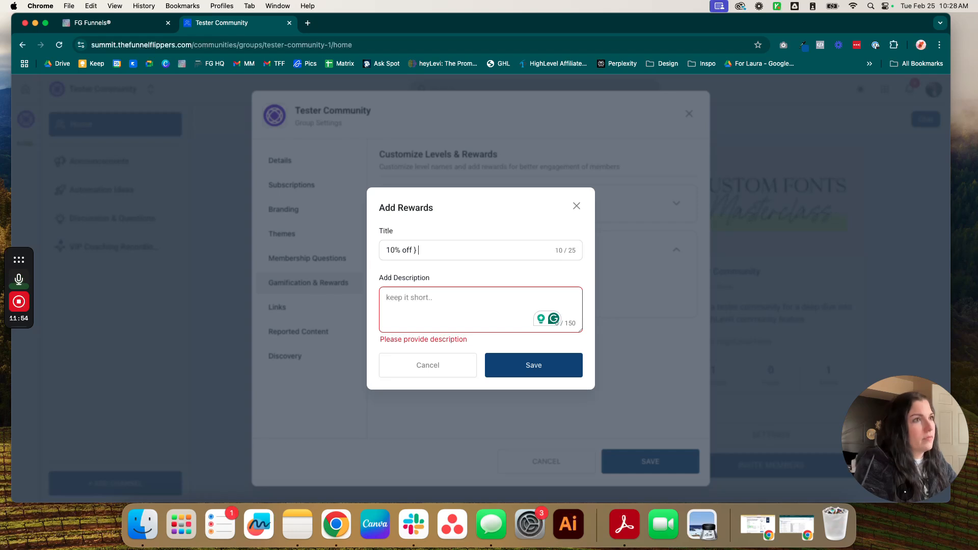
key("BackSpace")
key("BackSpace")
key("BackSpace")
key("BackSpace")
key("BackSpace")
key("BackSpace")
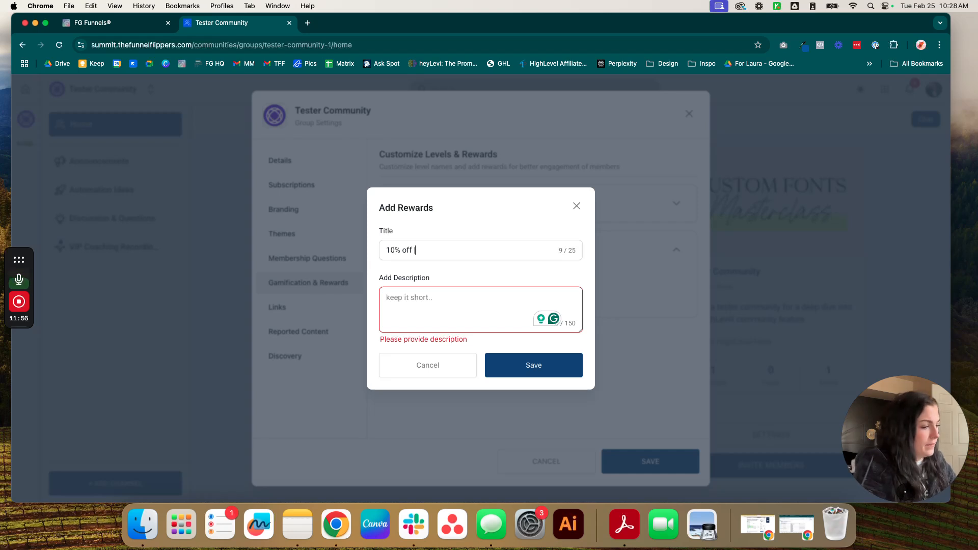
type("| First Purchase")
Step: Describe the reward as unlocking at level 2 for 10% off a first purchase, and save it
left_click(450, 311)
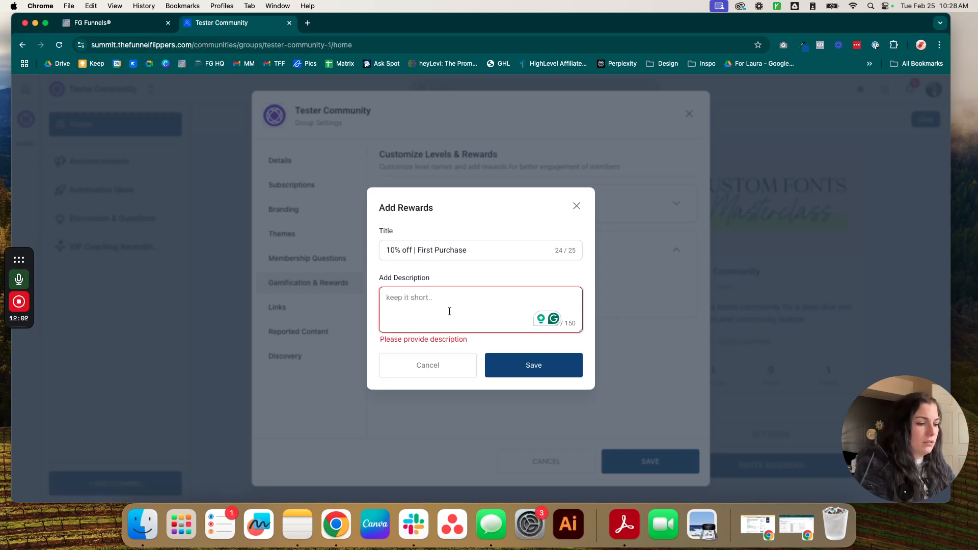
type("Unlock le")
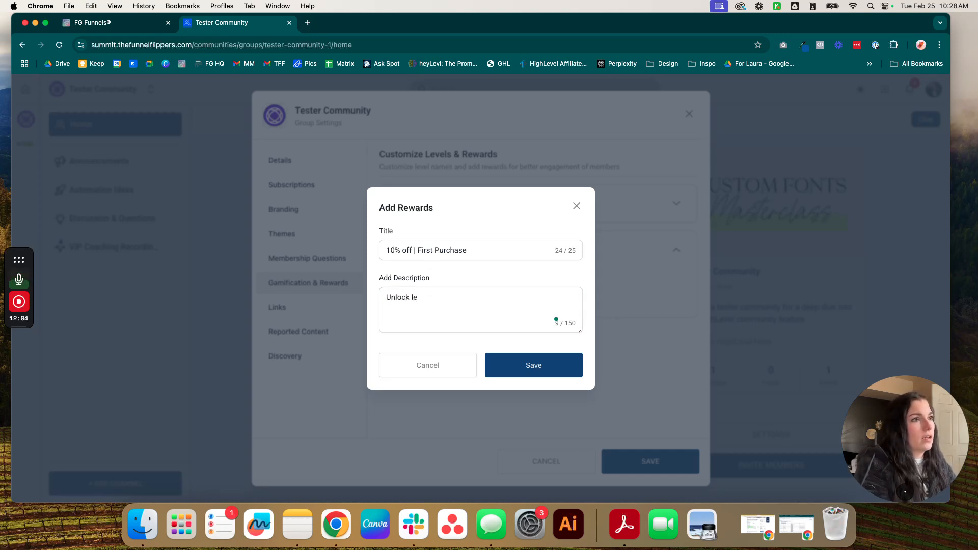
type("vel 2 to ea")
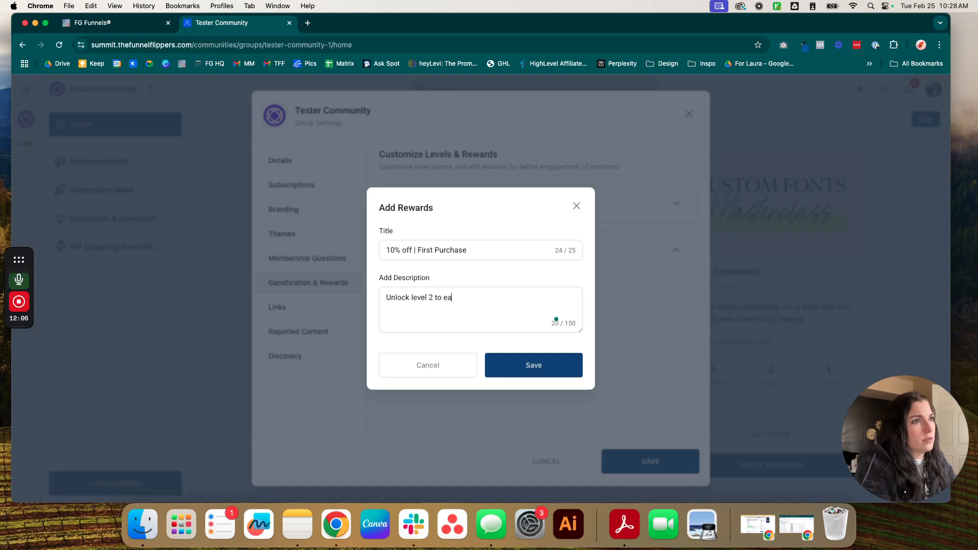
type("rn 10% off your first purchase with us")
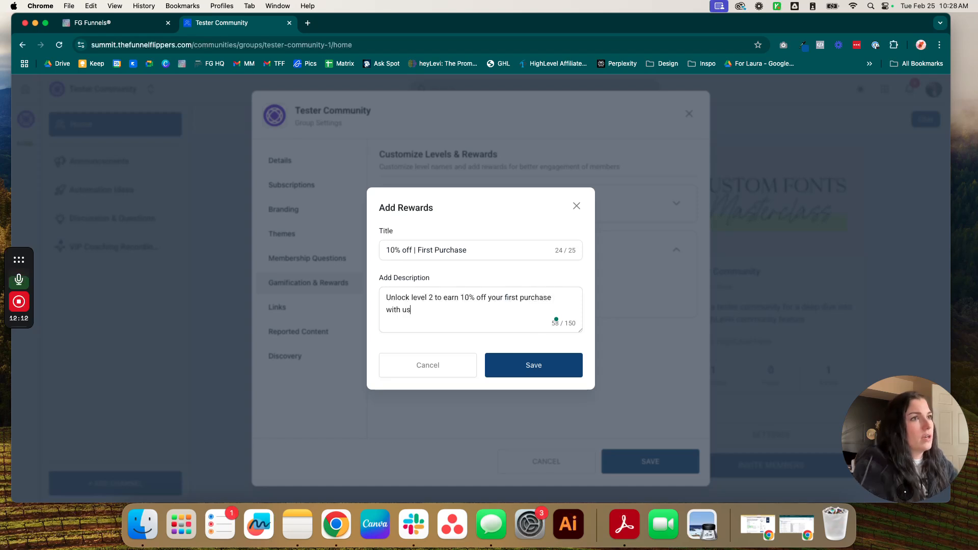
left_click(511, 362)
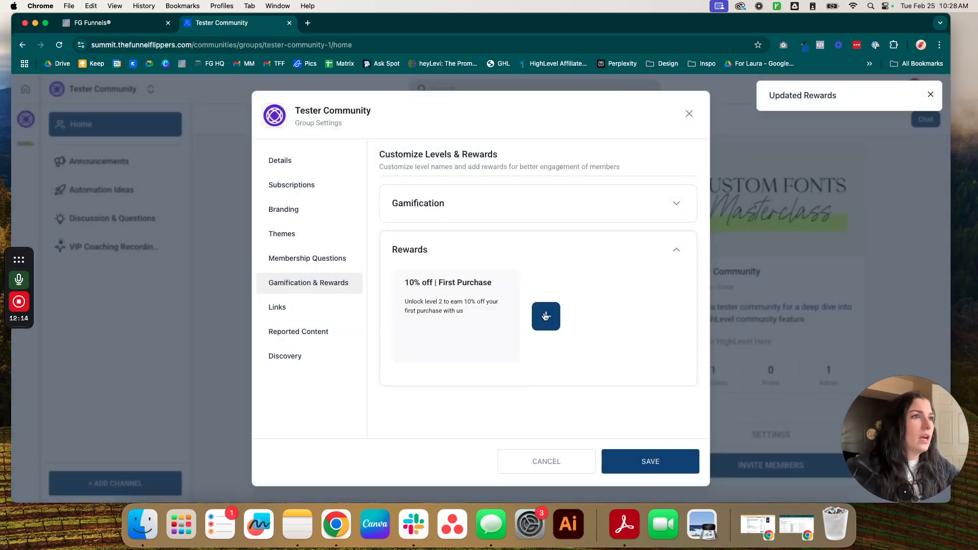
left_click(546, 316)
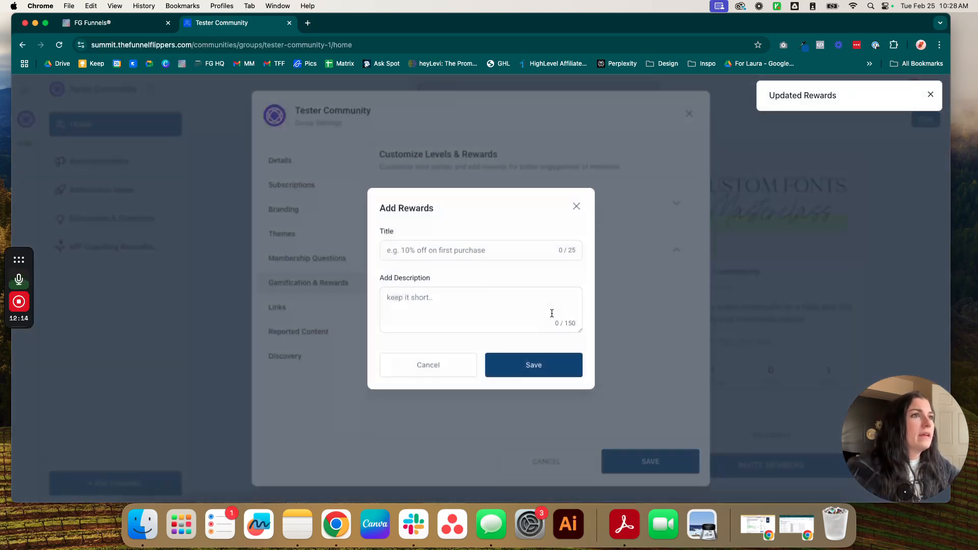
Step: Save a 'Free 1:1 15 Minute Audit' reward: a free 15-minute automation audit for reaching Level 5
left_click(440, 250)
type("Fr")
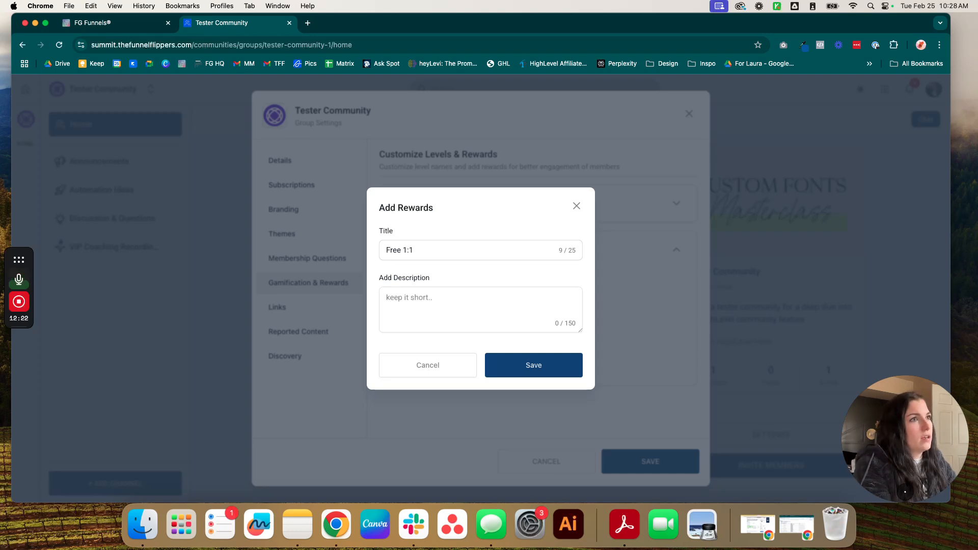
type("ee 1:1 15 Minute ")
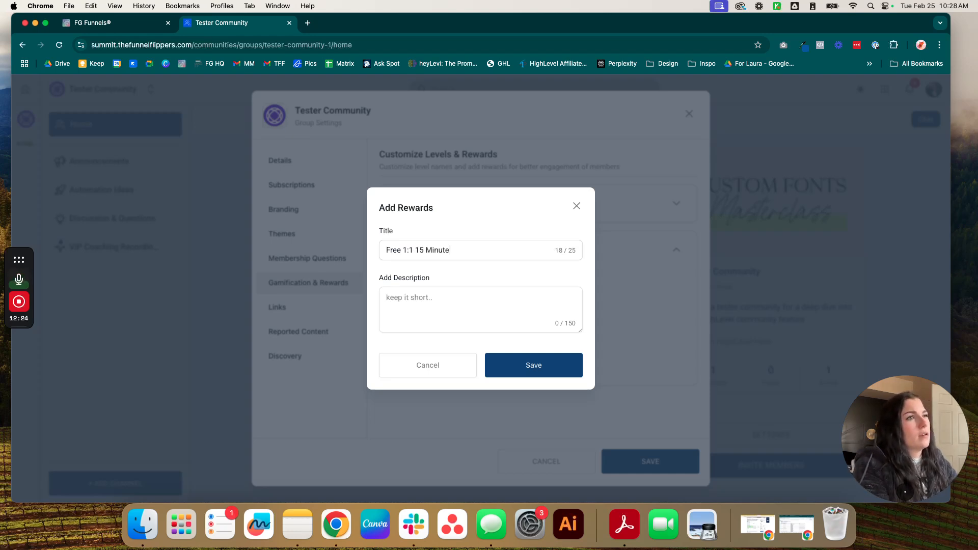
type("Audit")
left_click(507, 309)
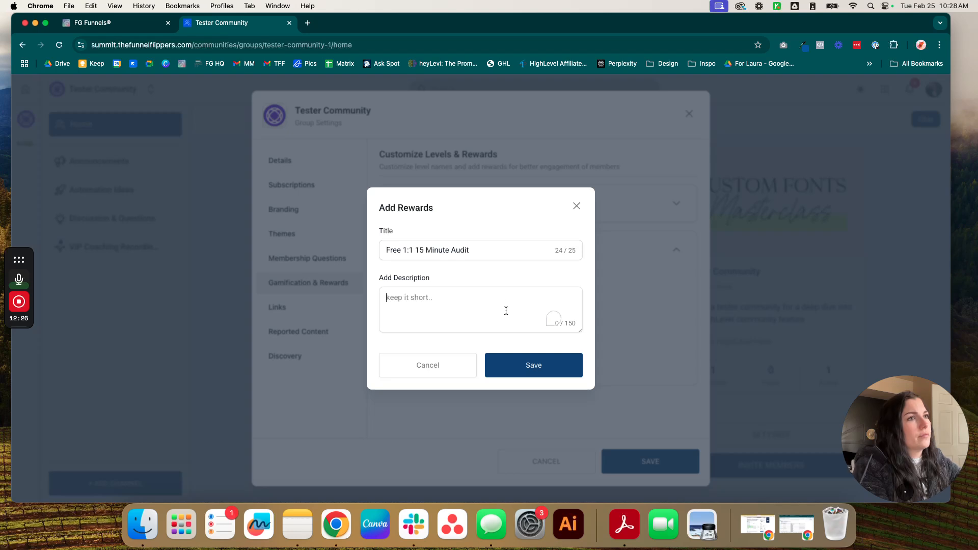
left_click(425, 250)
left_click(449, 291)
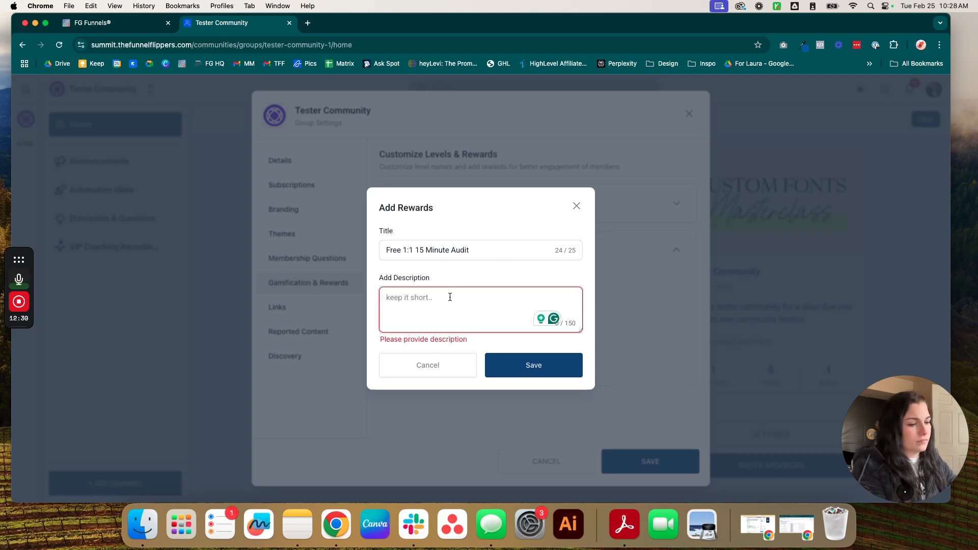
type("Sami and I will audit")
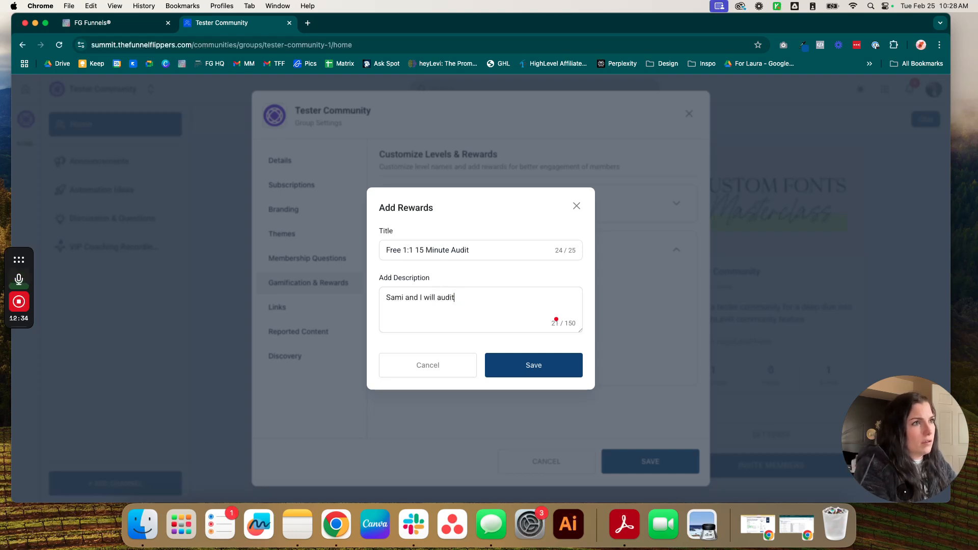
key("BackSpace")
key("BackSpace")
key("BackSpace")
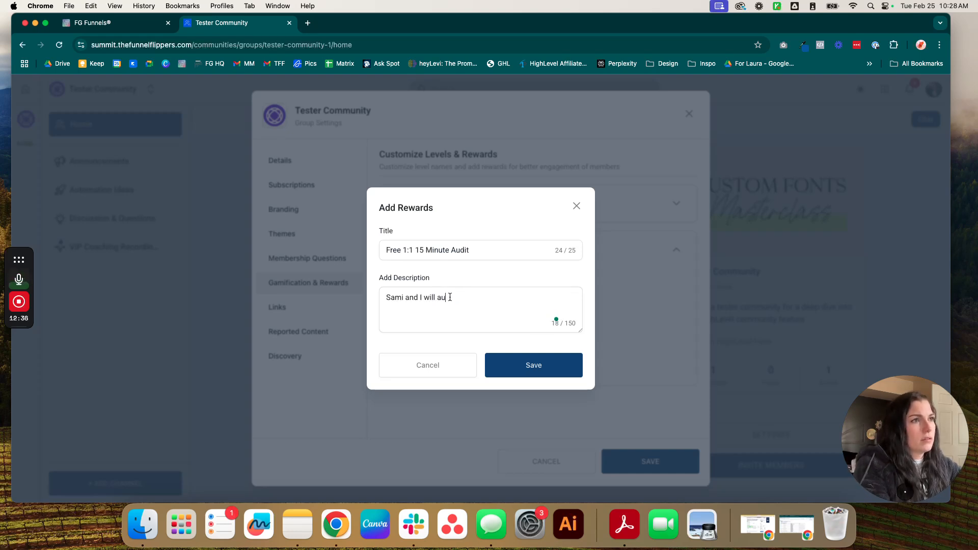
key("super+a")
type("Get a free 15 minute ")
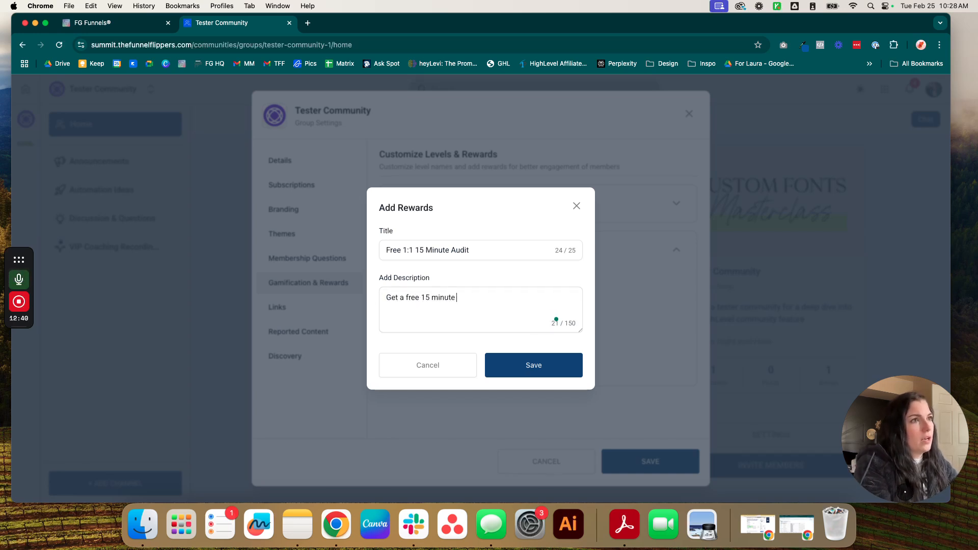
type("automation audit ")
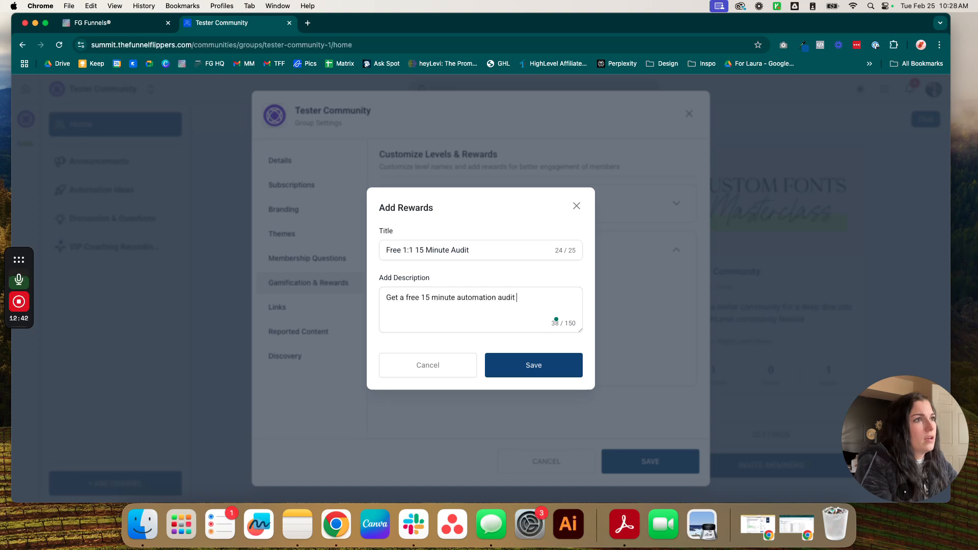
type("with Sami and Kylee for")
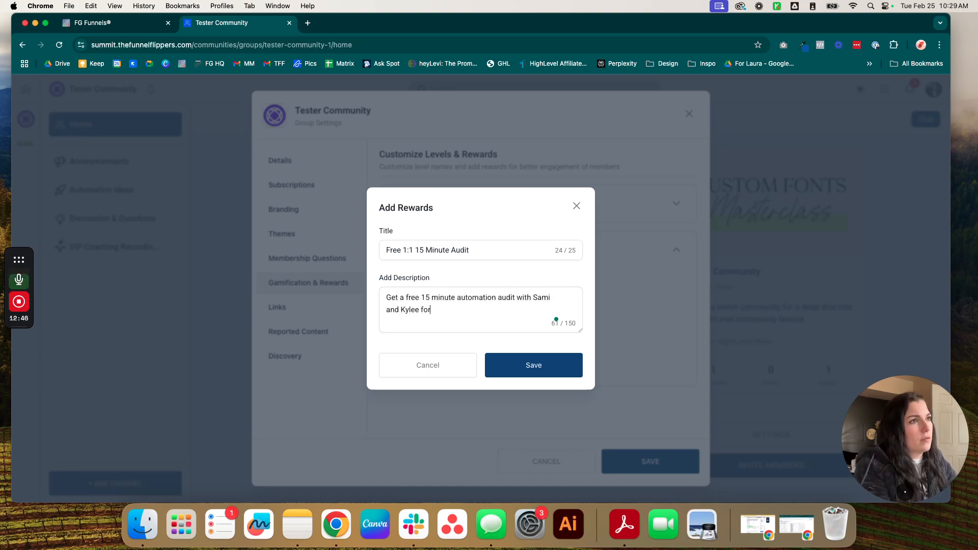
type(" reaching Lebbel 5")
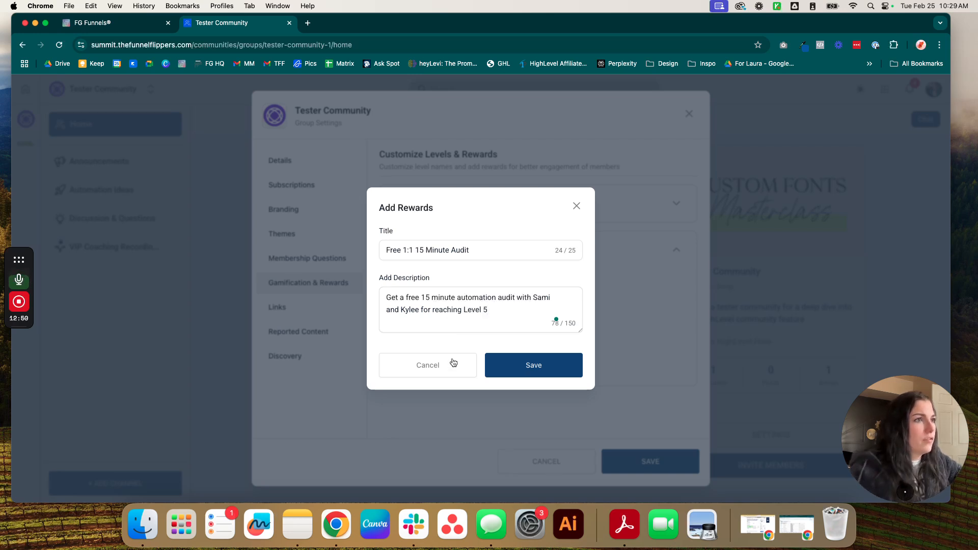
left_click(525, 373)
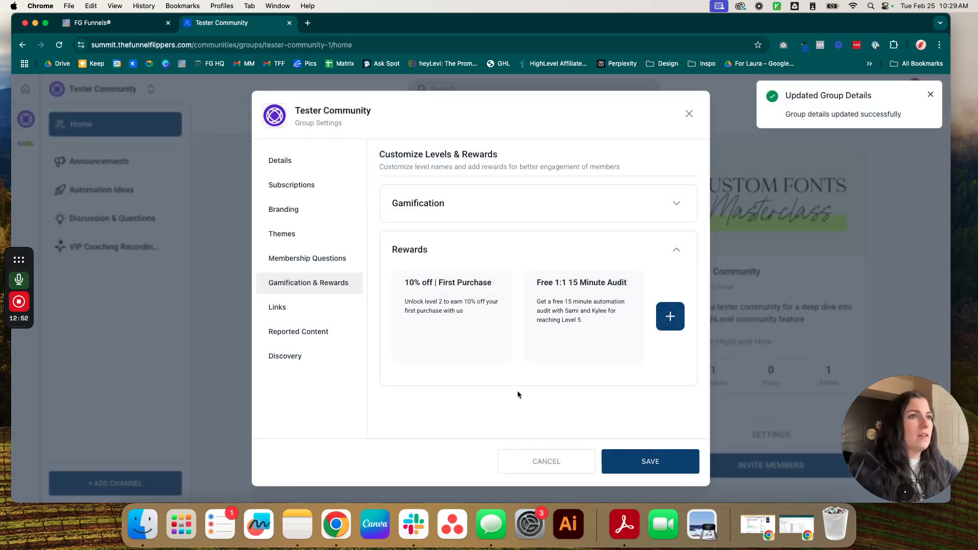
Step: Close Group Settings and open the community Leaderboard
left_click(688, 113)
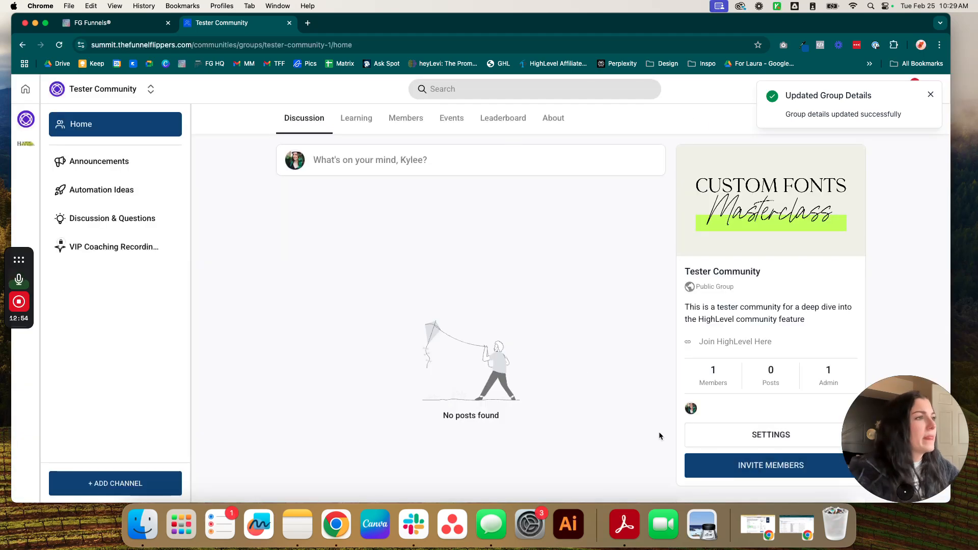
scroll(658, 431, "down", 4)
scroll(549, 416, "up", 2)
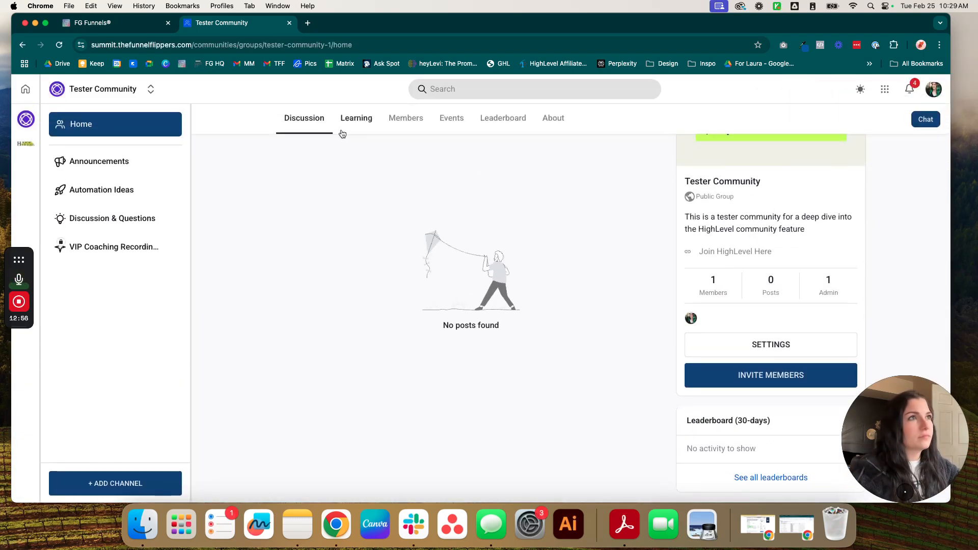
left_click(502, 118)
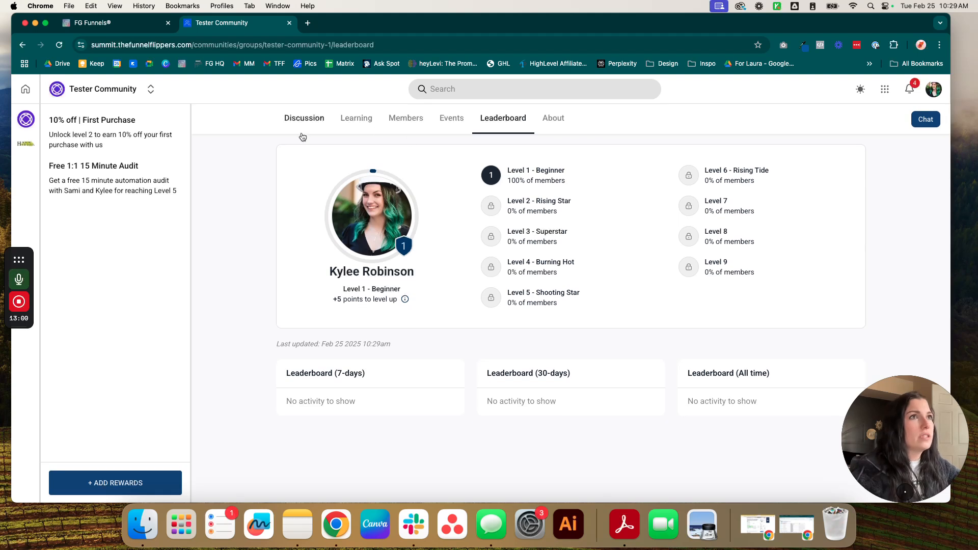
Step: Back on Discussion, discard an empty post draft and open the Discussion & Questions channel
left_click(303, 121)
left_click(435, 170)
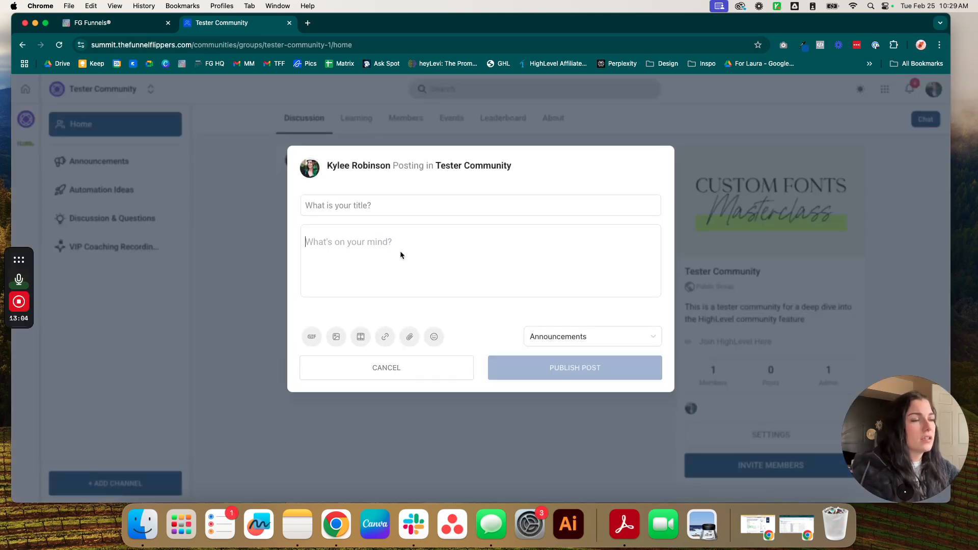
left_click(458, 269)
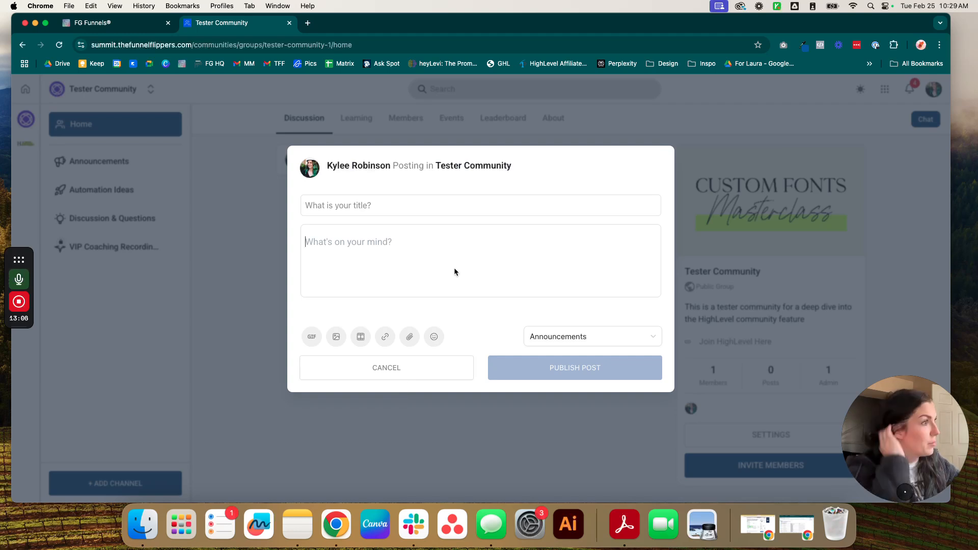
left_click(271, 200)
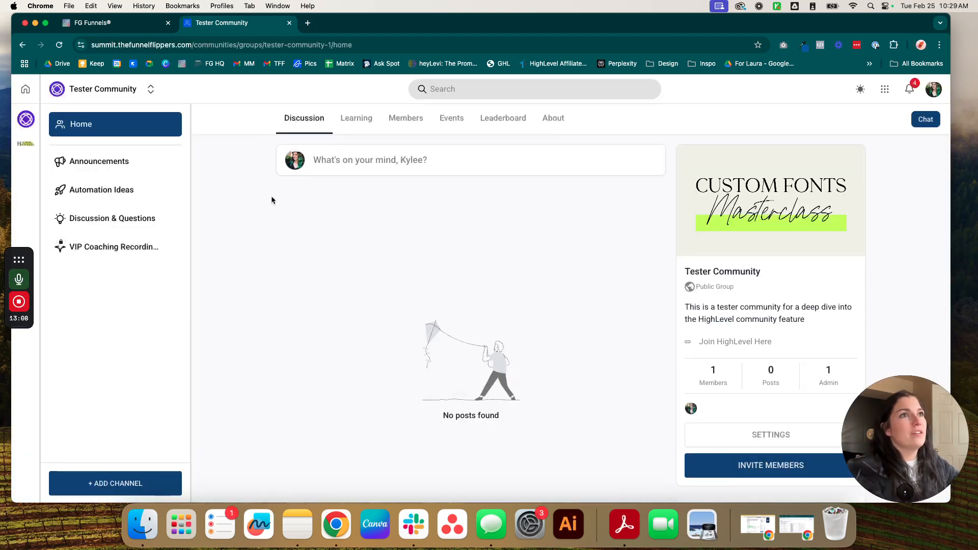
left_click(81, 190)
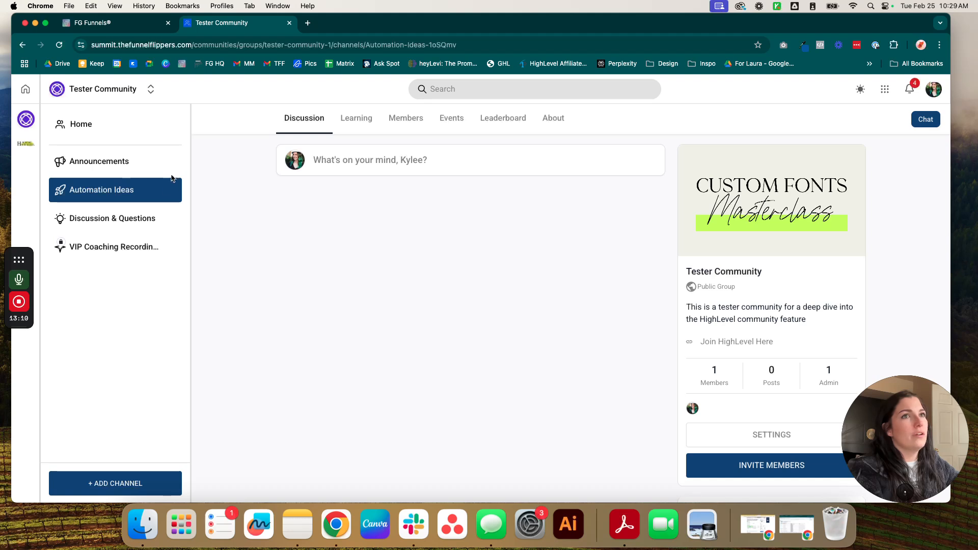
left_click(64, 168)
left_click(98, 219)
Step: Start a post titled 'This is a test' with body 'Welcome, so glad you're here!'
left_click(392, 161)
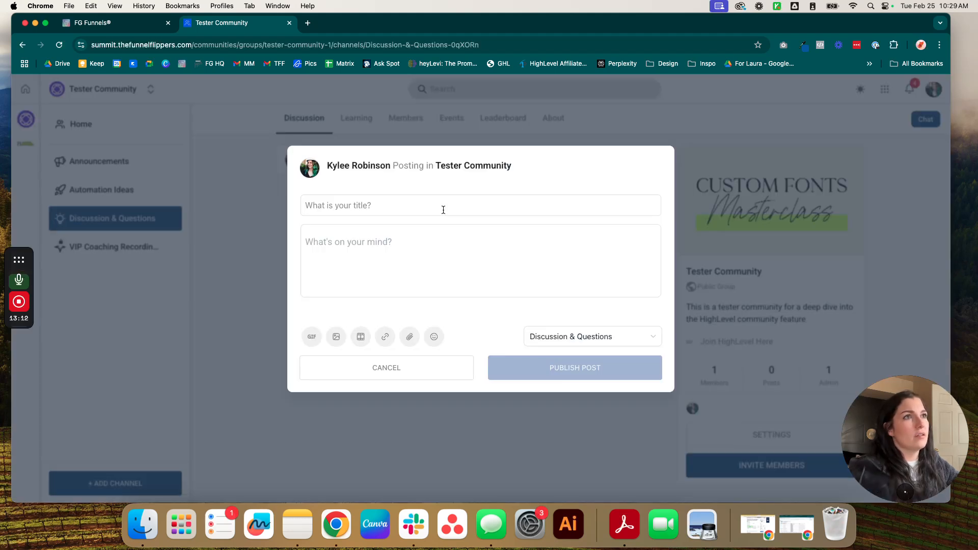
type("Th")
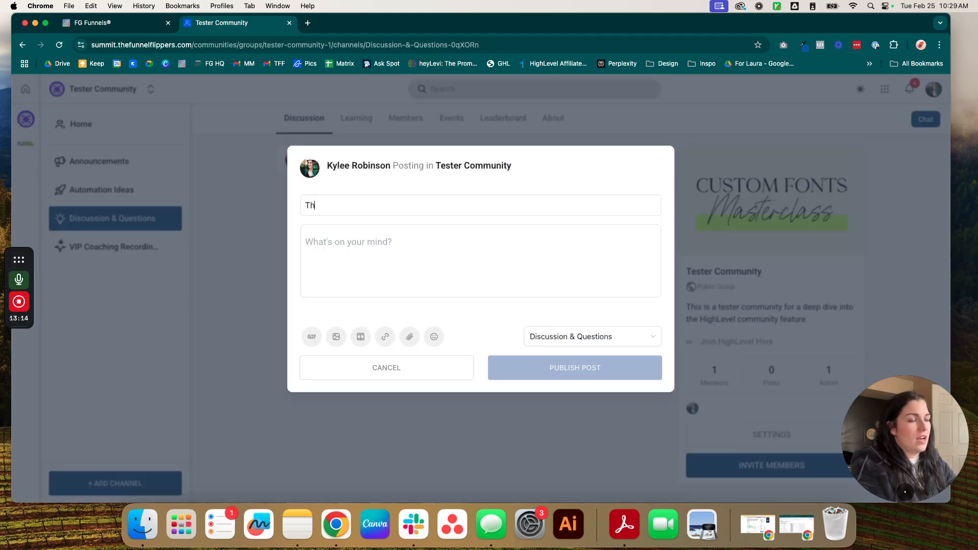
type("is is a tear")
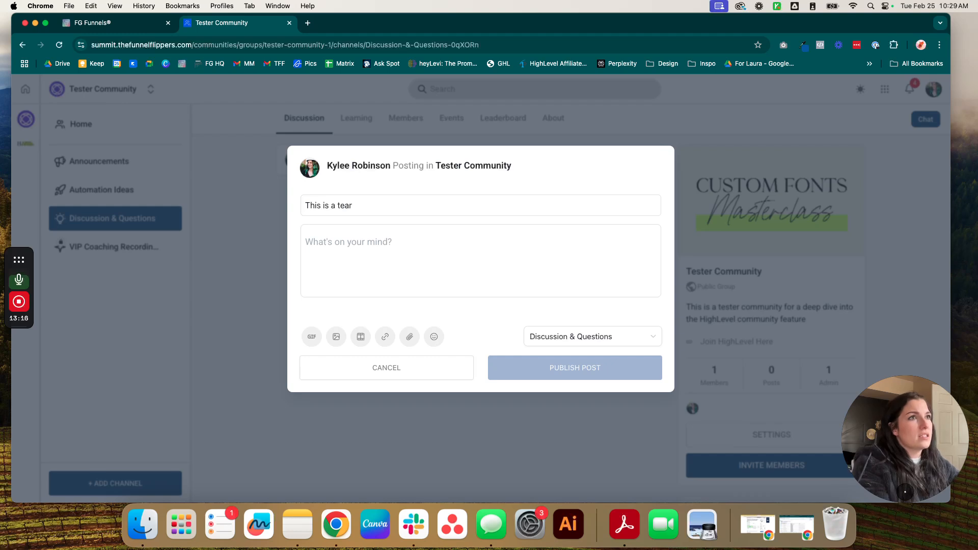
left_click(449, 254)
type("Welcome, so gla d")
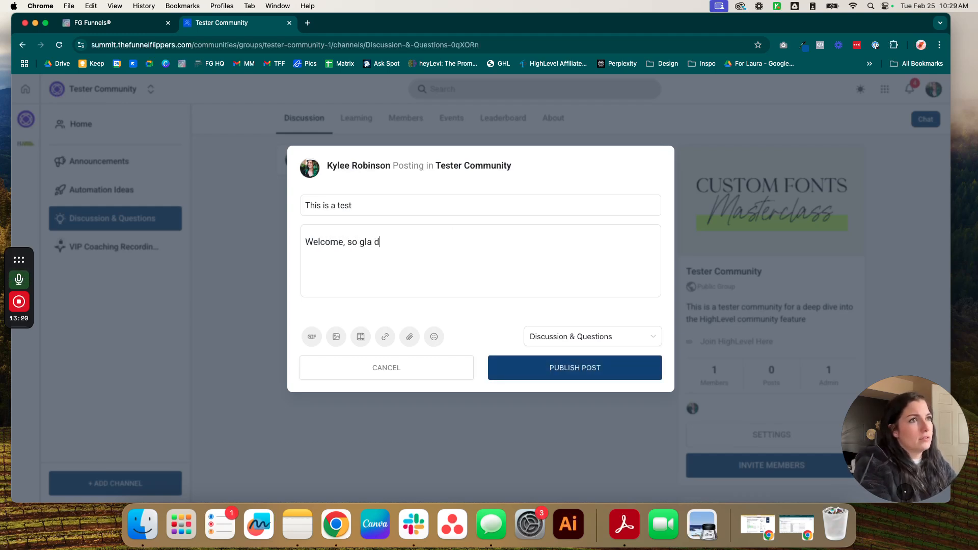
type("you're here!")
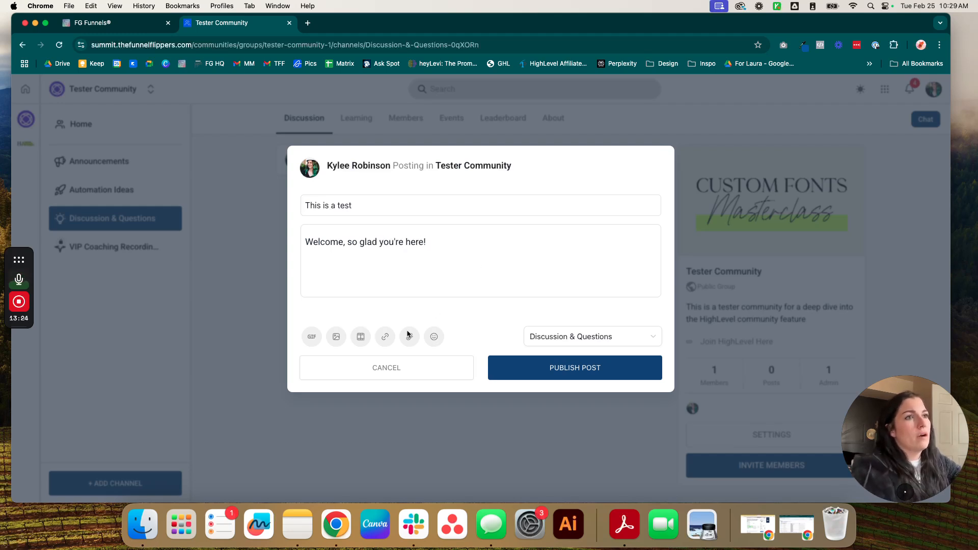
Step: Try the composer's GIF, image and video options, then bring up Add Link
left_click(310, 340)
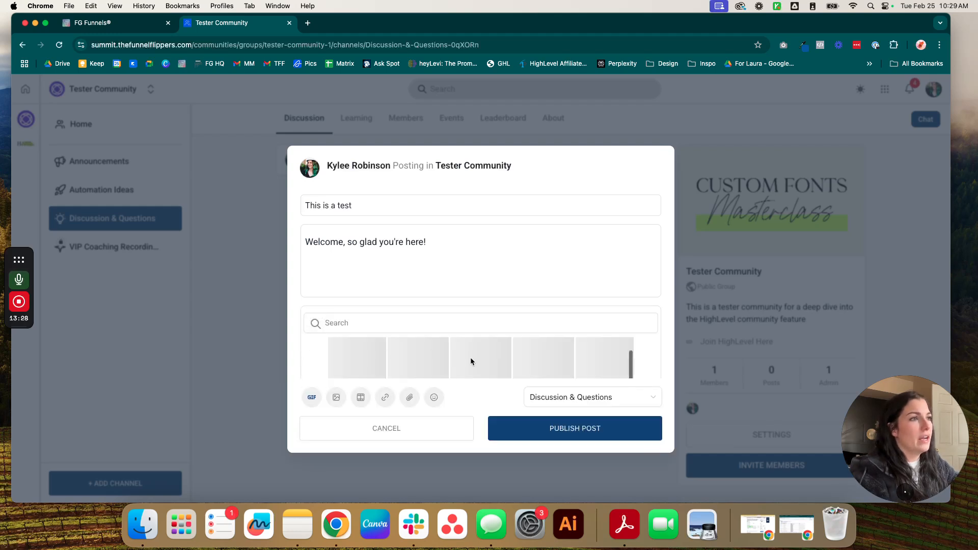
left_click(337, 398)
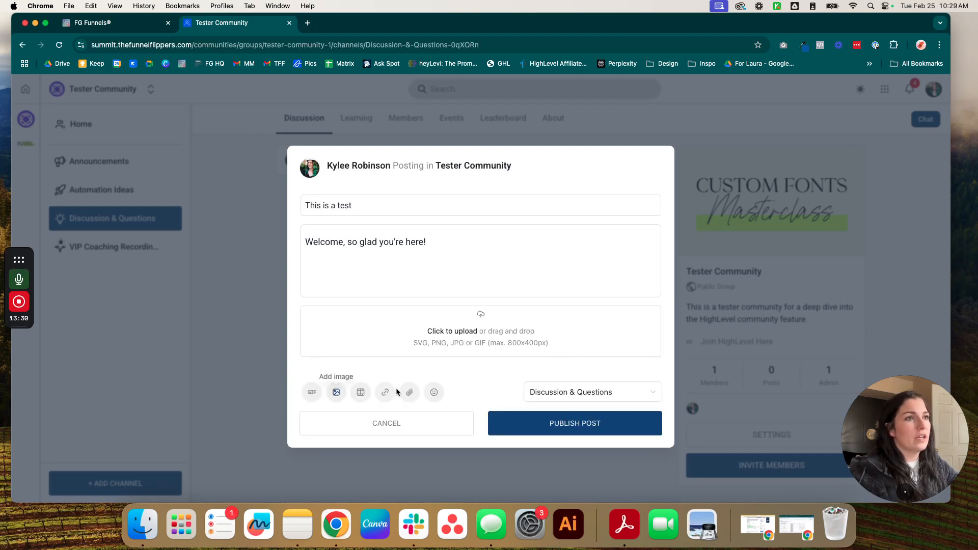
left_click(360, 397)
scroll(423, 334, "down", 2)
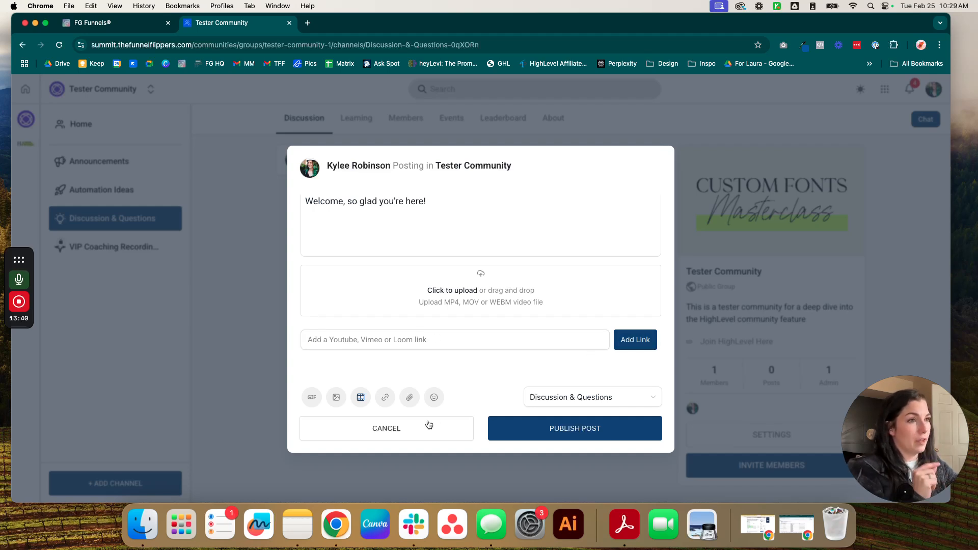
left_click(385, 397)
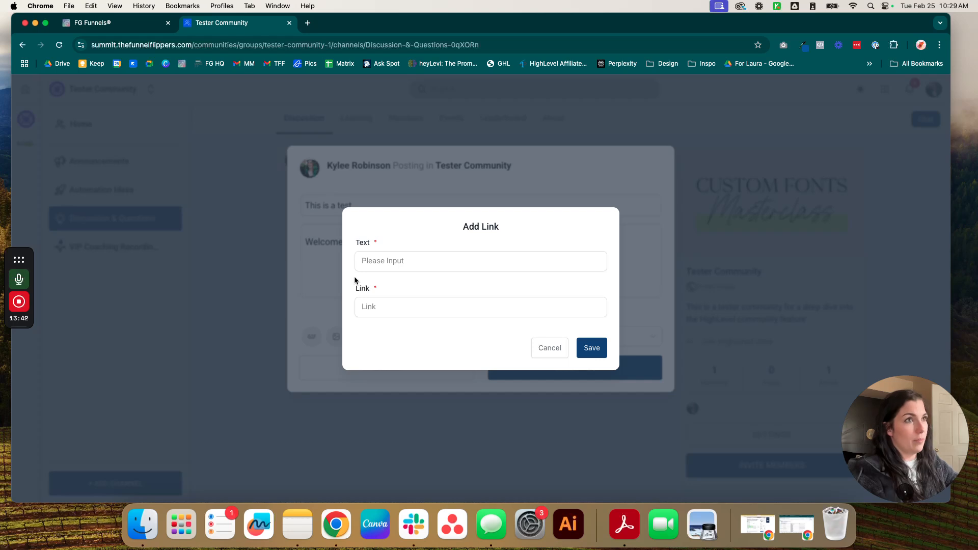
Step: Insert a 'Tester text' link into the post body on its own line
left_click(414, 311)
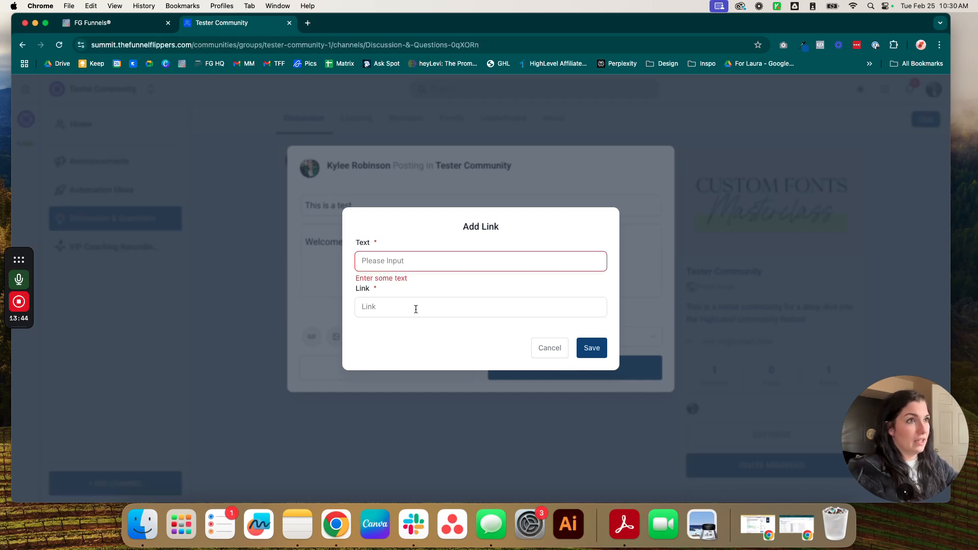
left_click(417, 259)
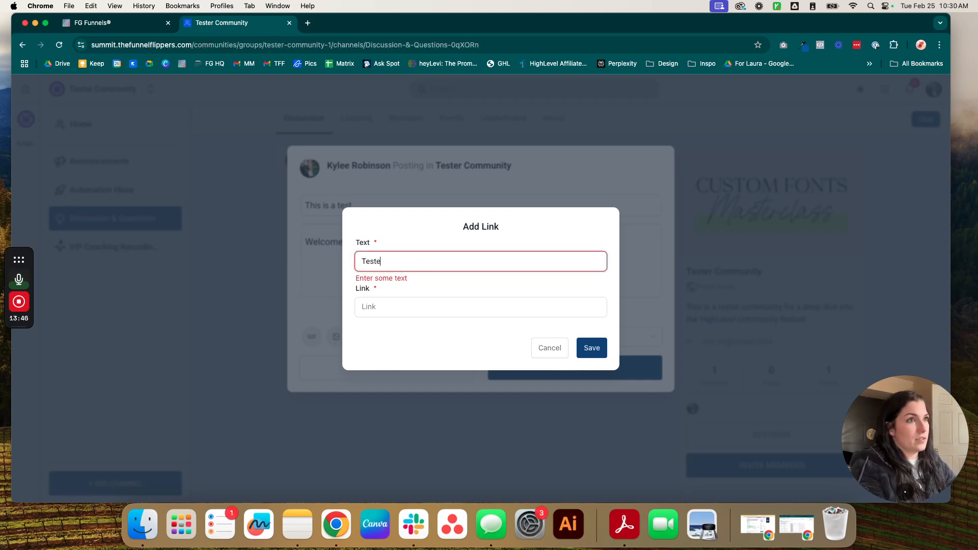
left_click(396, 307)
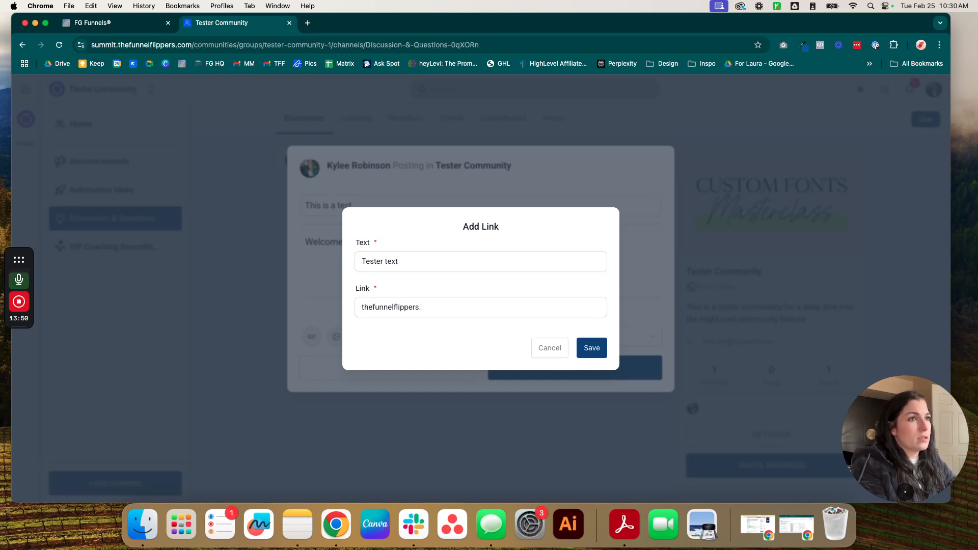
left_click(583, 350)
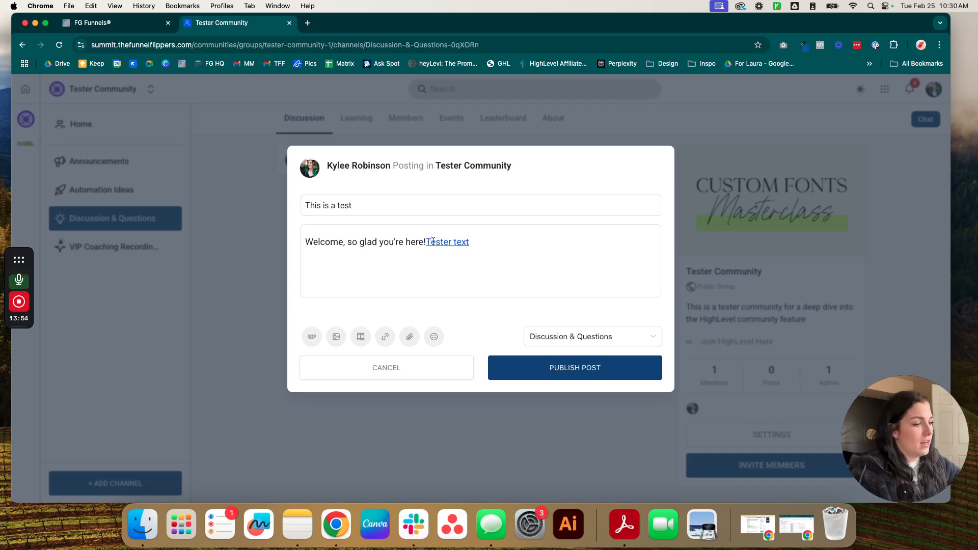
key("Return")
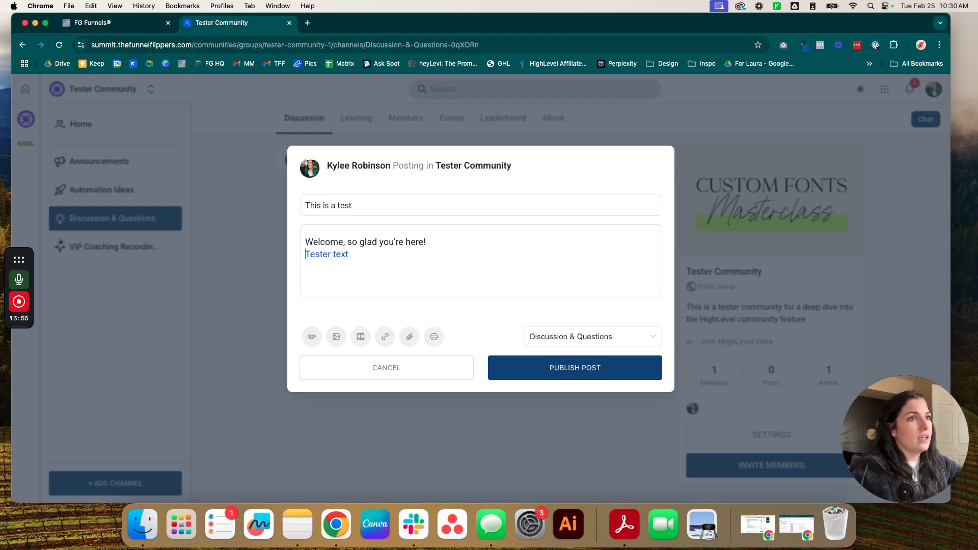
Step: Attach Manrope-Light.woff, add a 😜 emoji before the link, and publish the post
left_click(407, 339)
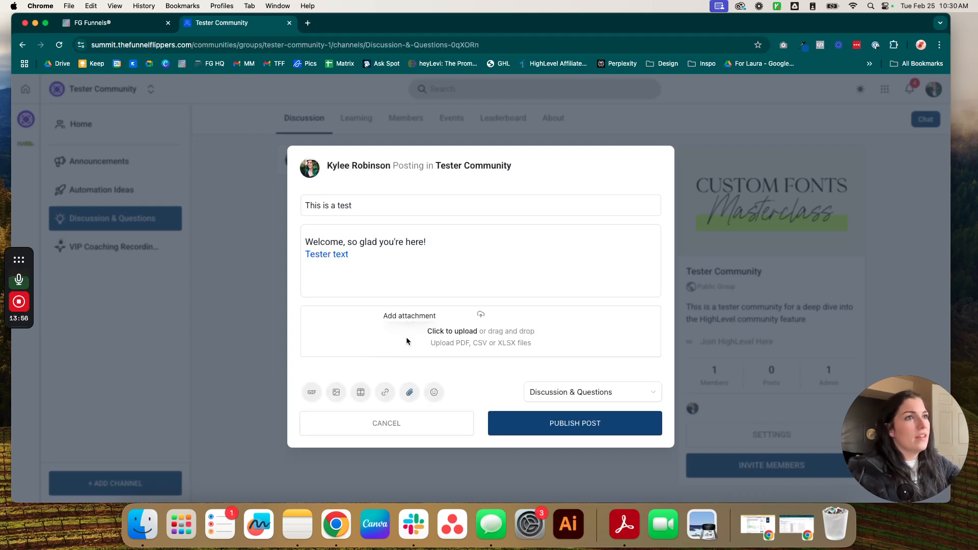
left_click(471, 335)
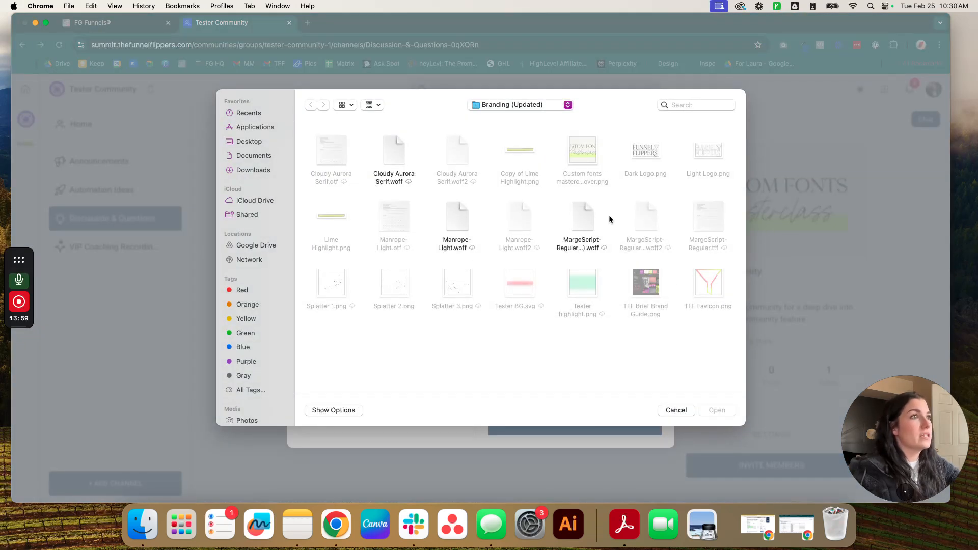
double_click(452, 221)
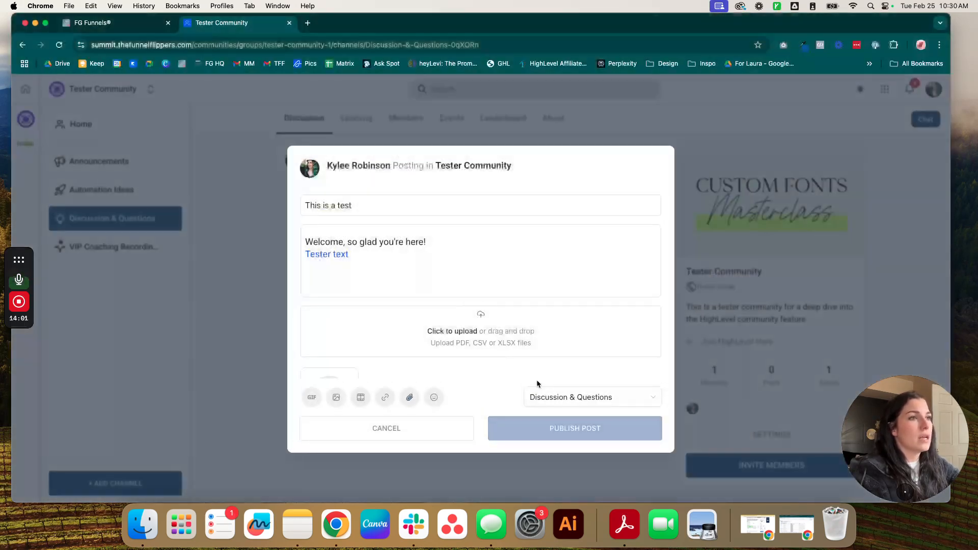
left_click(433, 397)
left_click(396, 278)
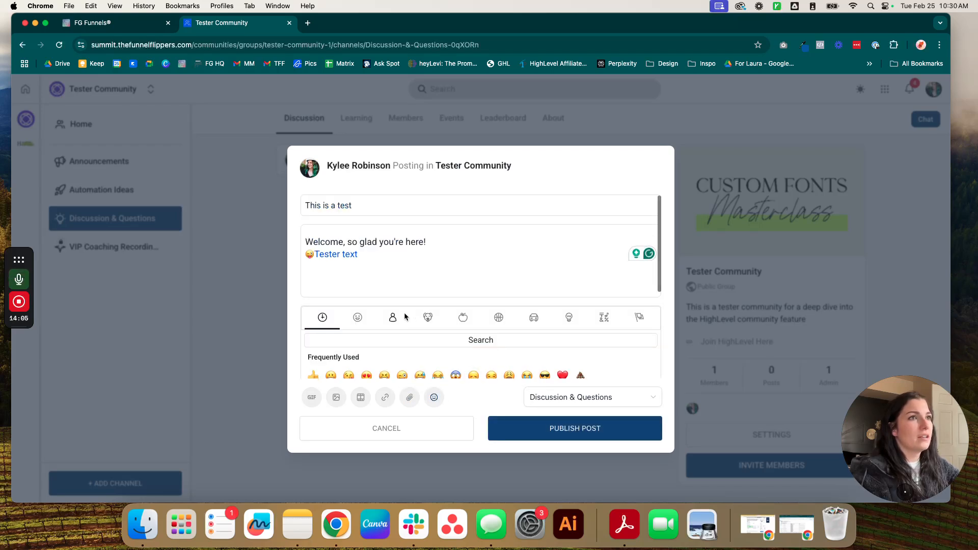
scroll(540, 364, "down", 10)
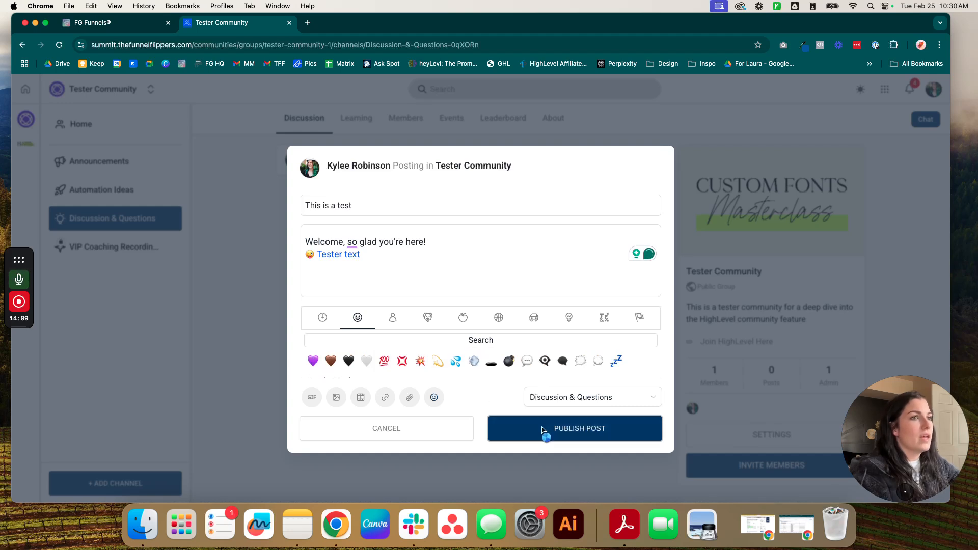
left_click(565, 428)
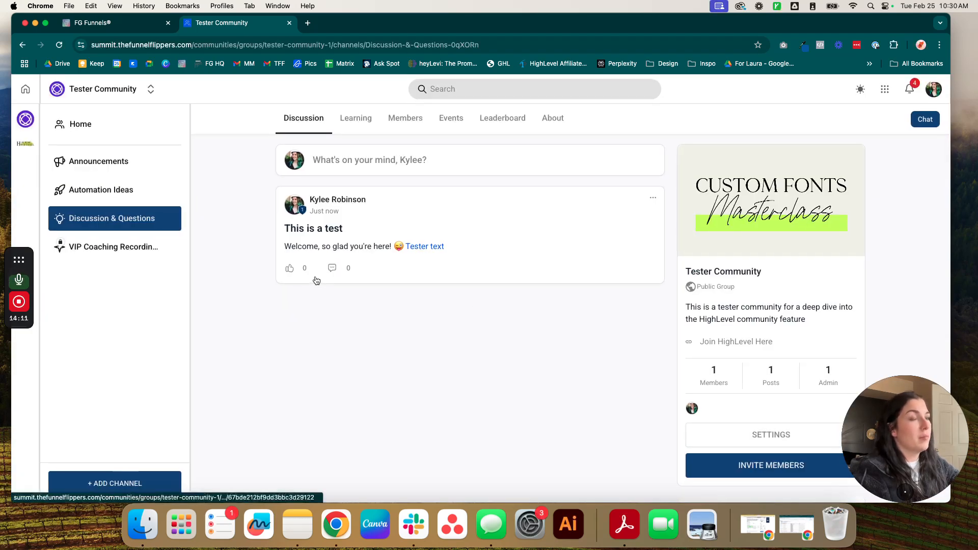
Step: Like the test post, comment 'this is great' on it, and close the post view
left_click(290, 268)
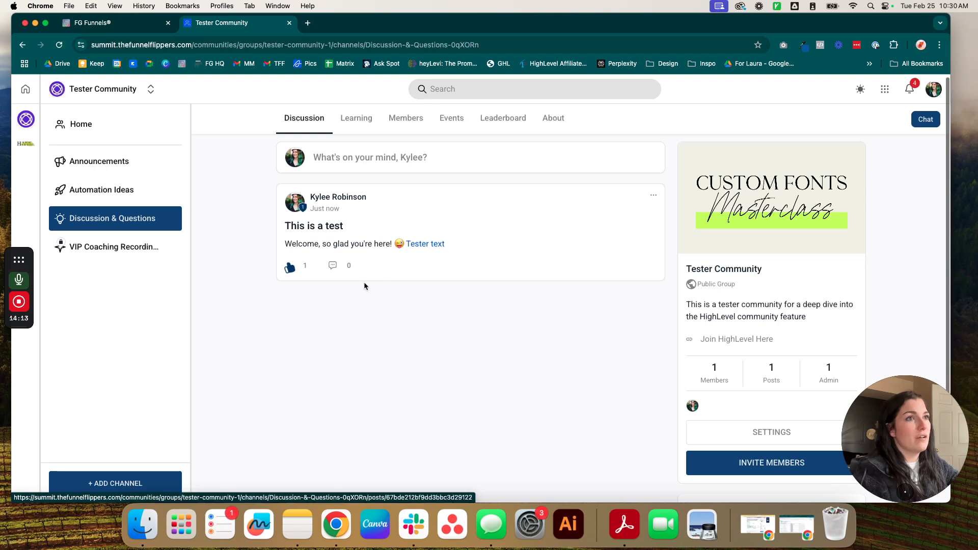
left_click(333, 268)
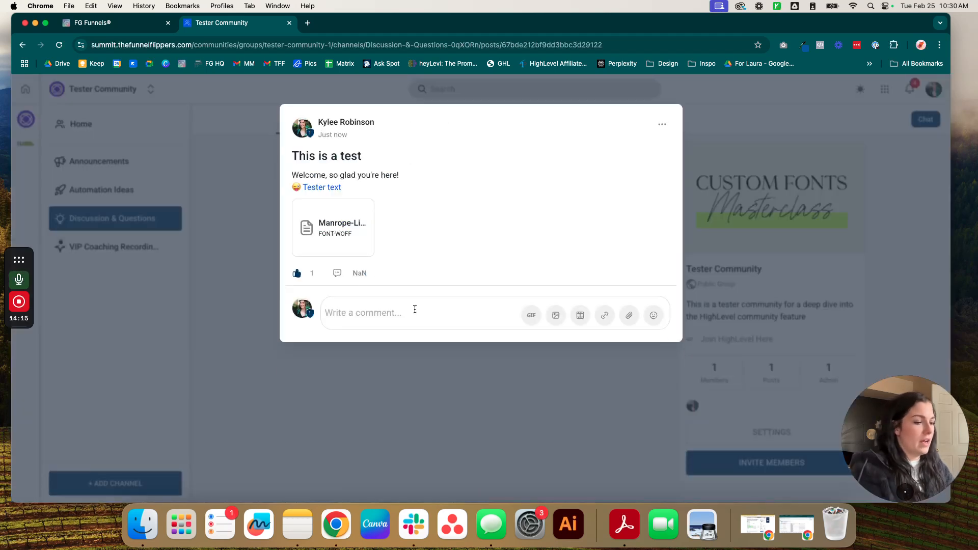
type("this is great")
key("Return")
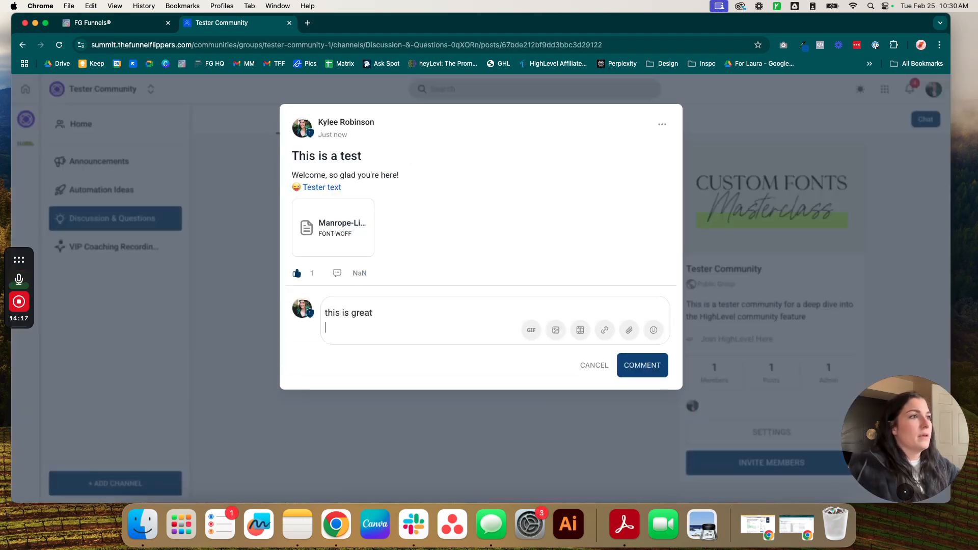
left_click(630, 373)
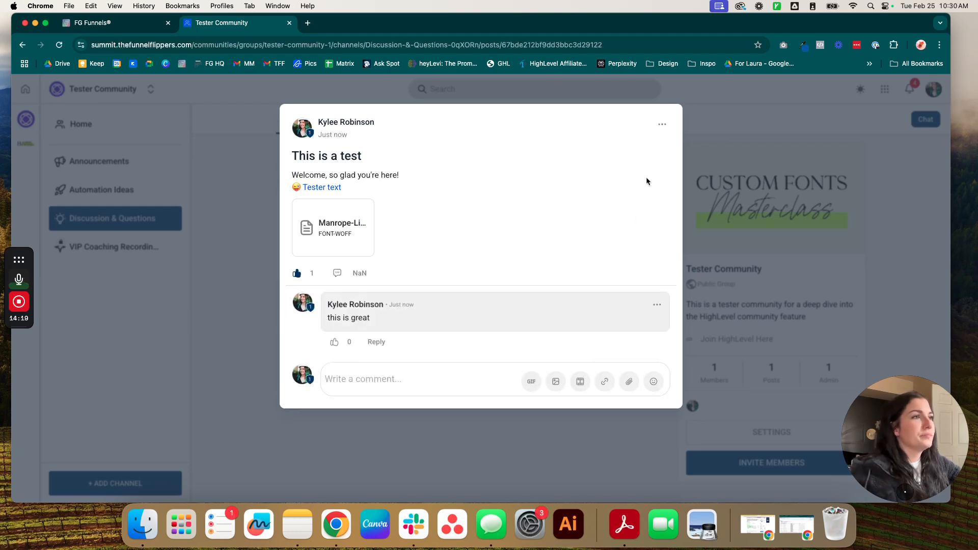
left_click(663, 124)
left_click(568, 449)
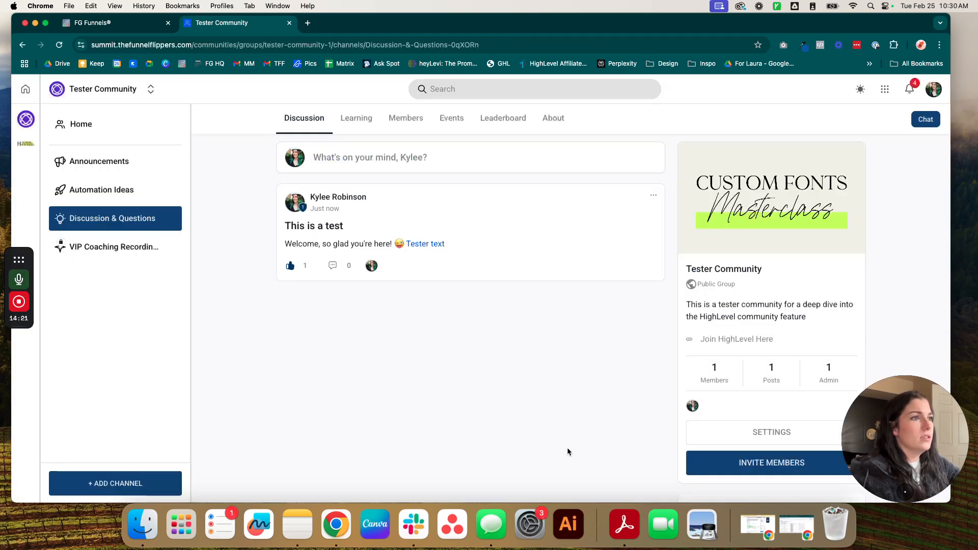
Step: Preview the post's Move to Channel and Edit Post dialogs, cancelling both
left_click(654, 194)
scroll(635, 230, "down", 1)
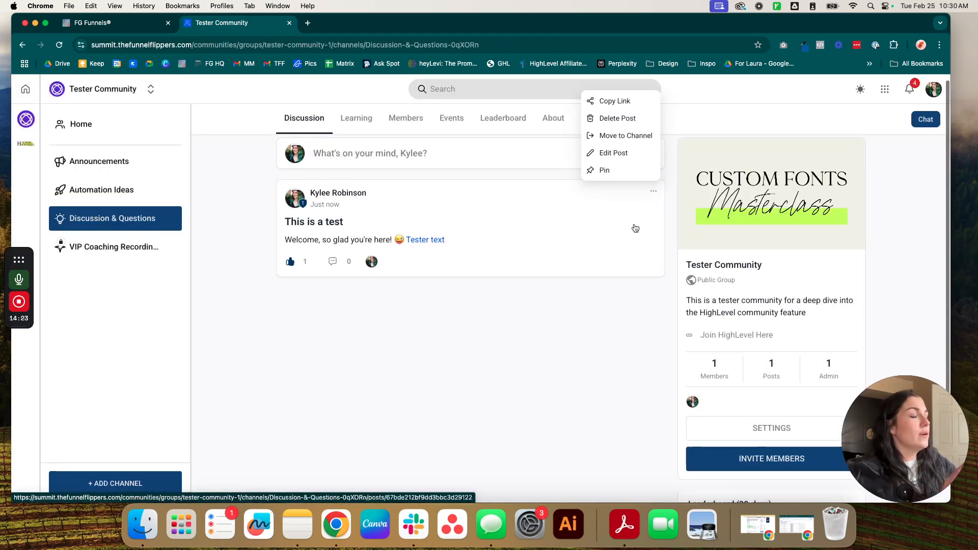
scroll(610, 232, "up", 1)
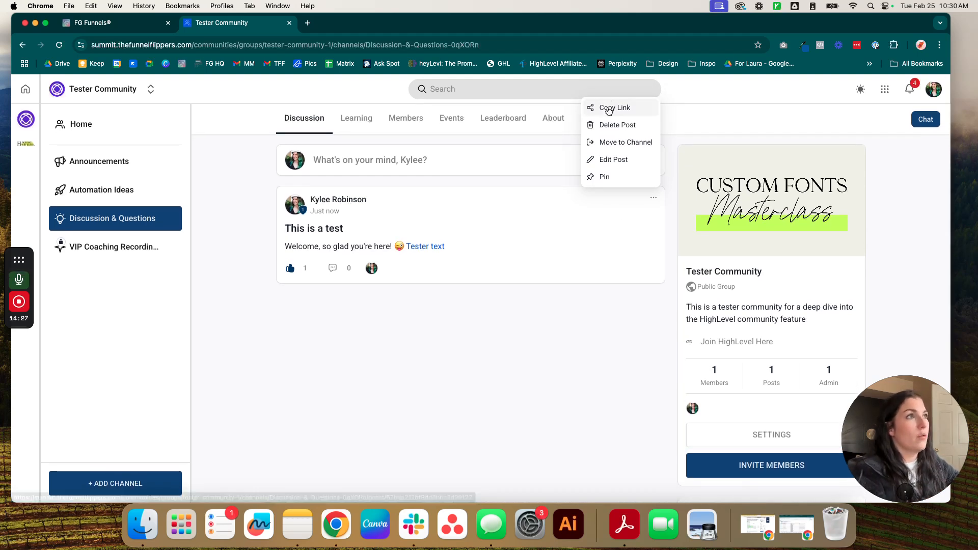
left_click(607, 145)
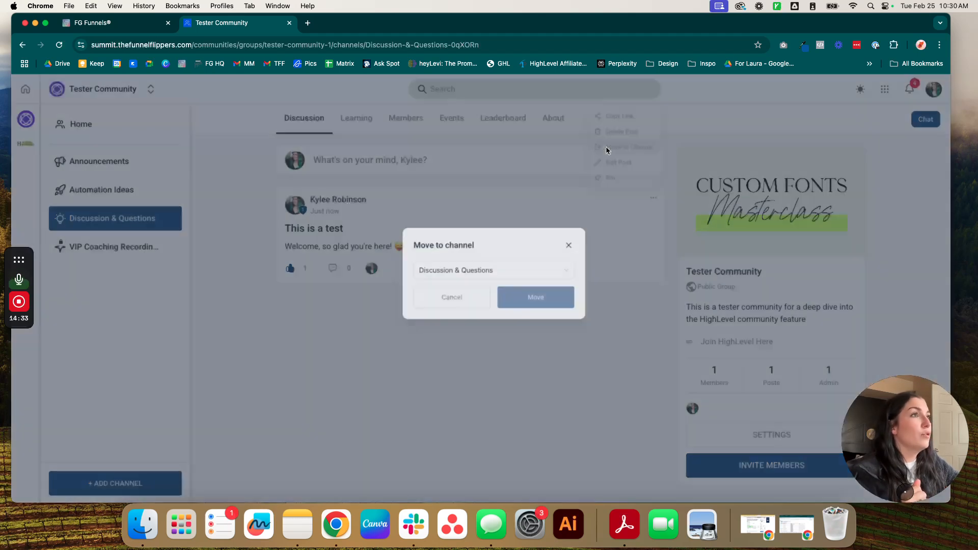
left_click(564, 257)
left_click(653, 198)
left_click(614, 160)
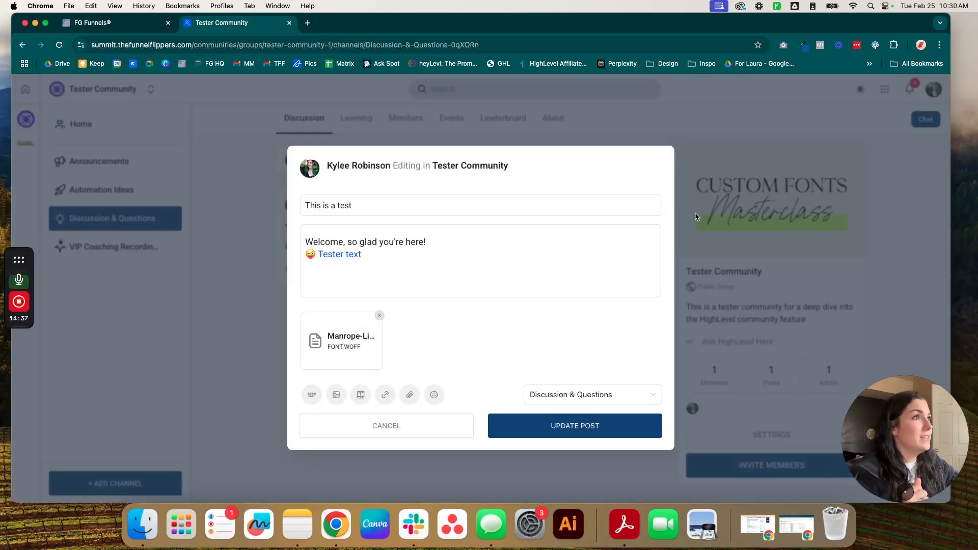
left_click(384, 430)
Step: Pin the test post as featured and go to the Home feed
left_click(654, 198)
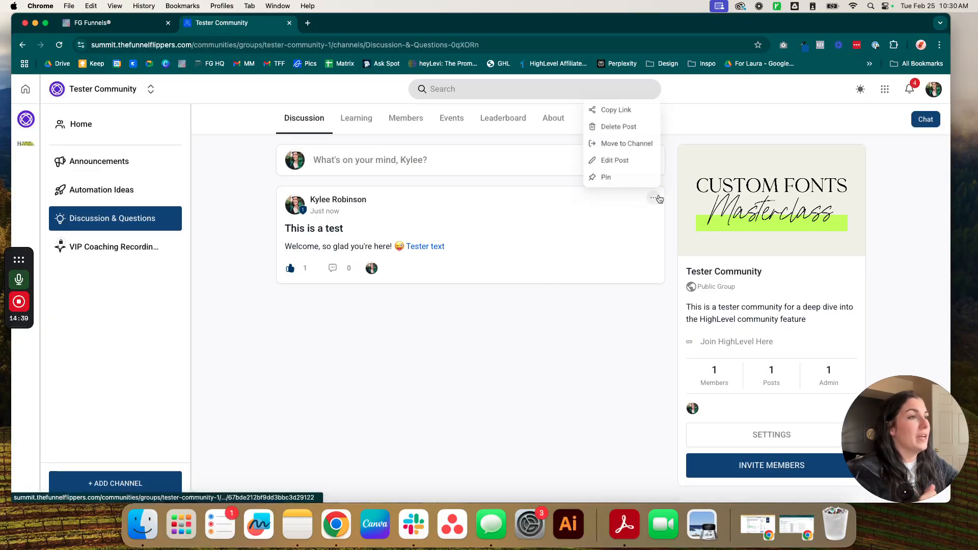
left_click(610, 179)
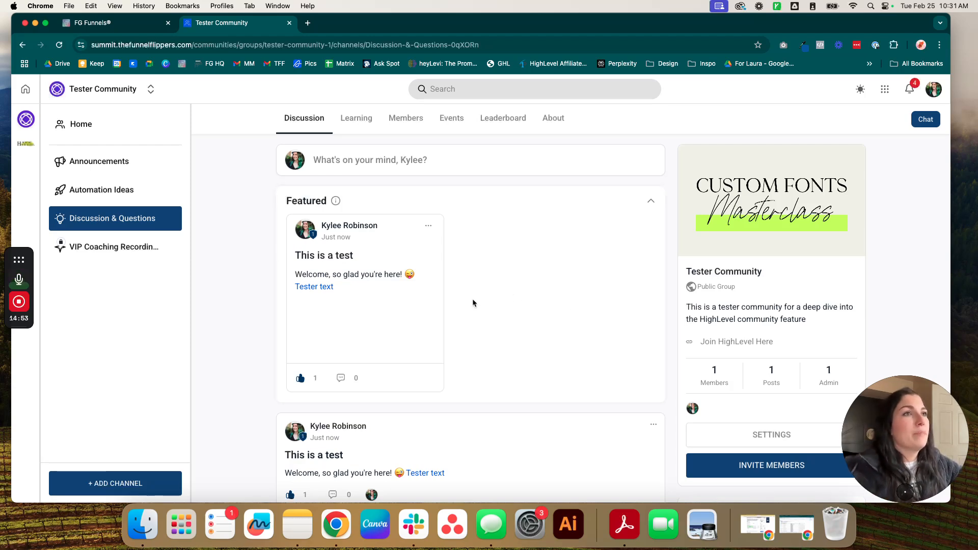
left_click(99, 132)
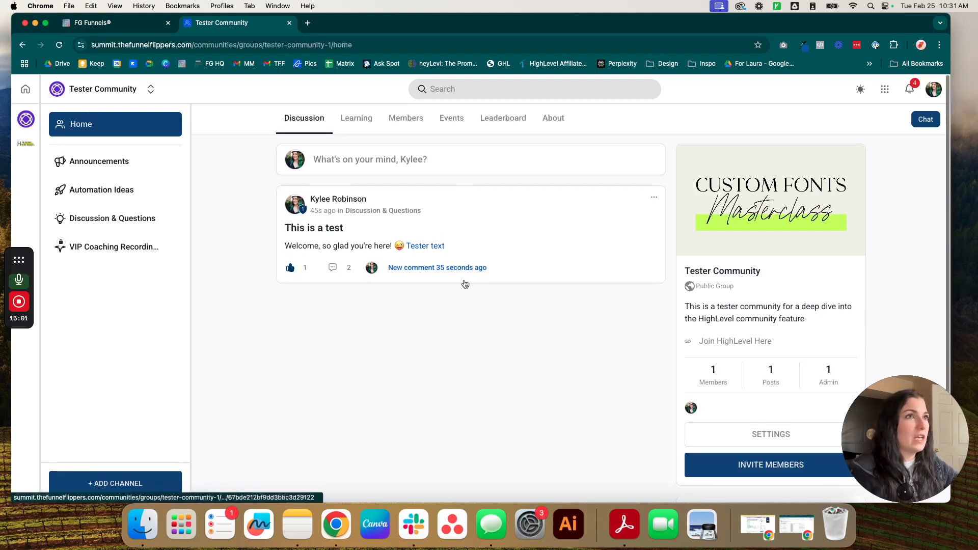
Step: Publish a post titled 'test' with body 'first post'
left_click(437, 162)
type("test")
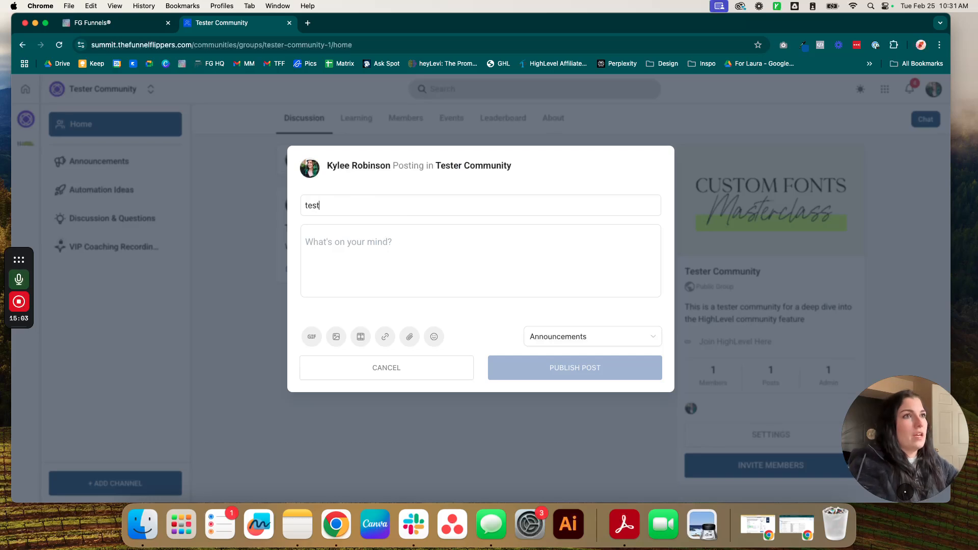
left_click(392, 262)
type("first post")
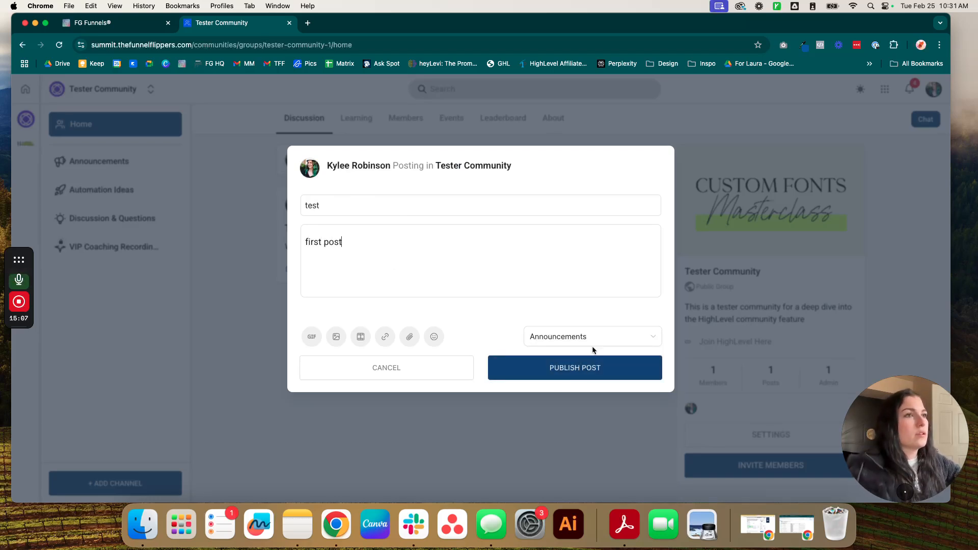
left_click(583, 372)
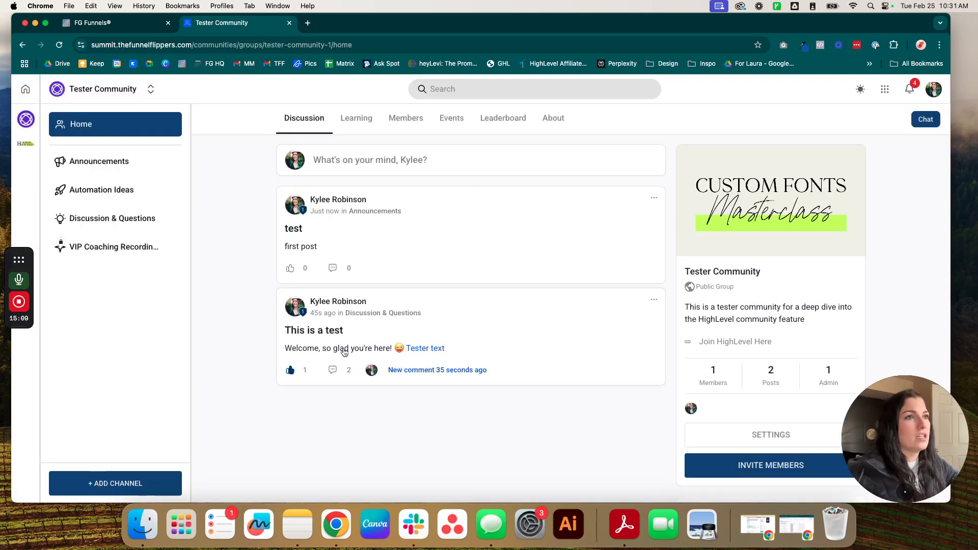
Step: Like the 'test' post, leave a short 'h' comment, and open the Leaderboard
left_click(290, 268)
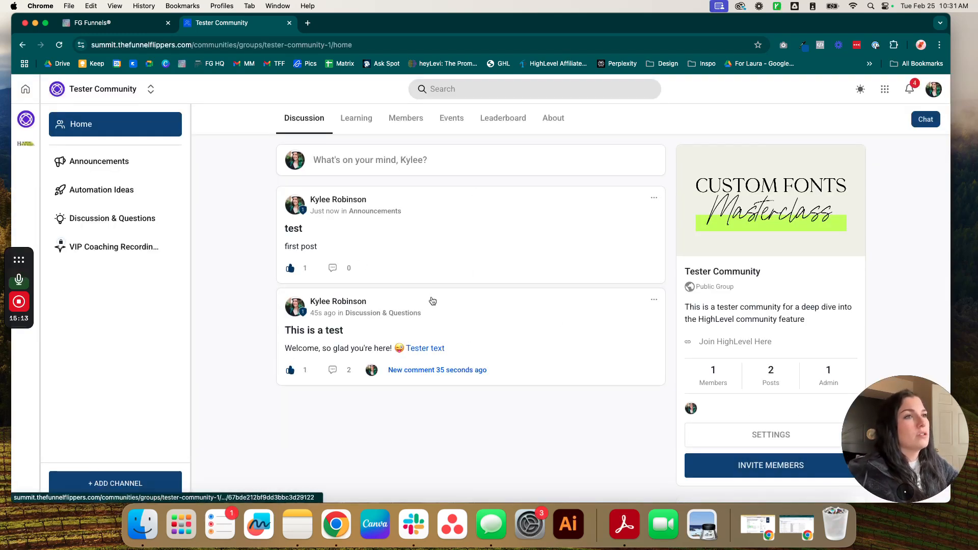
left_click(331, 270)
left_click(329, 234)
type("heeyyyyy")
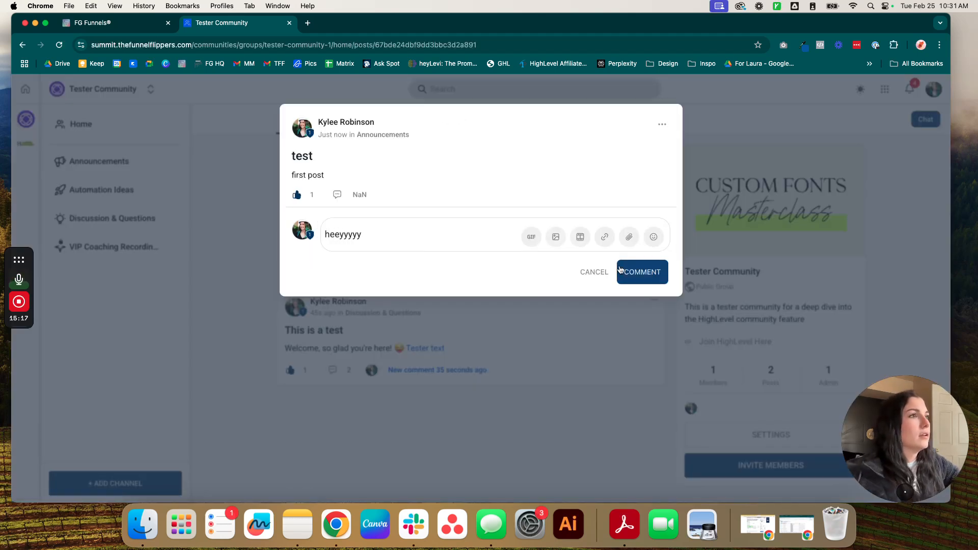
left_click(620, 271)
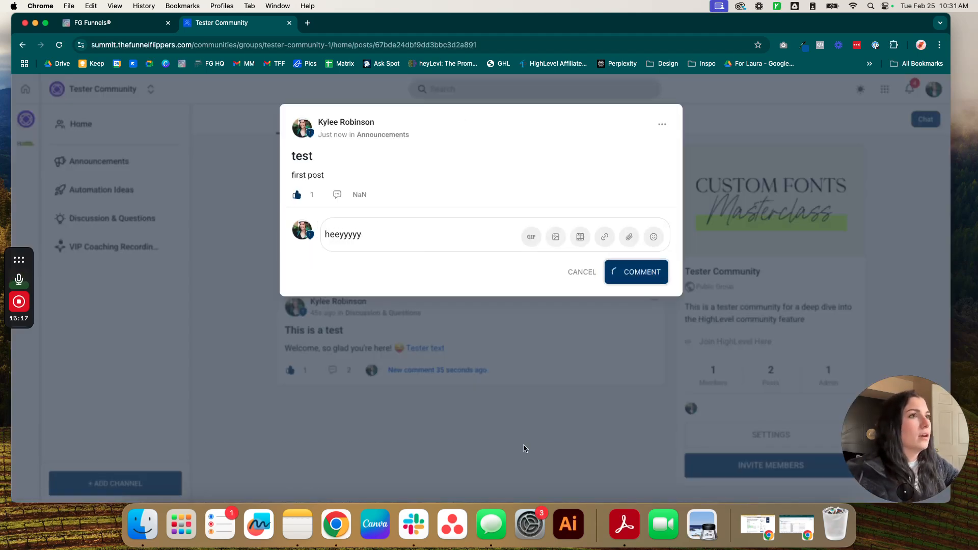
left_click(567, 414)
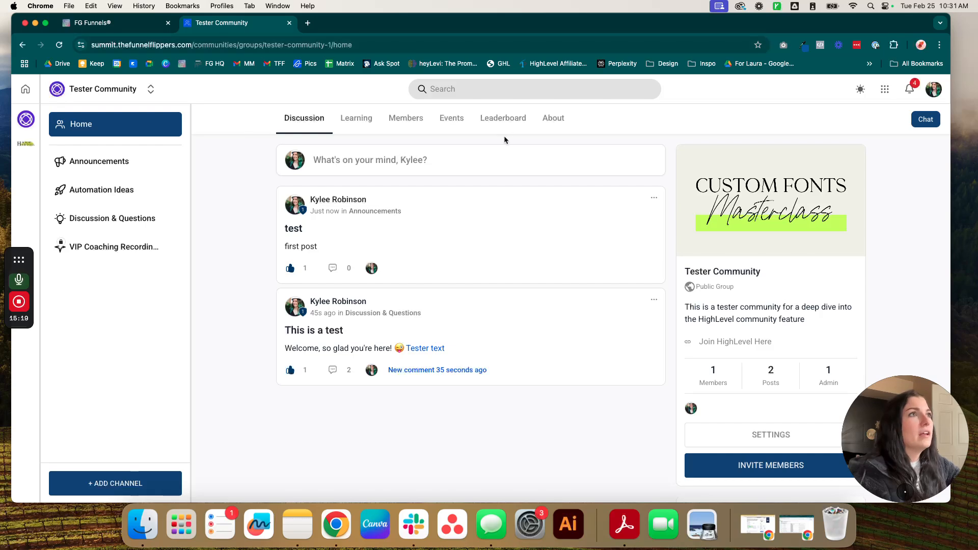
left_click(502, 122)
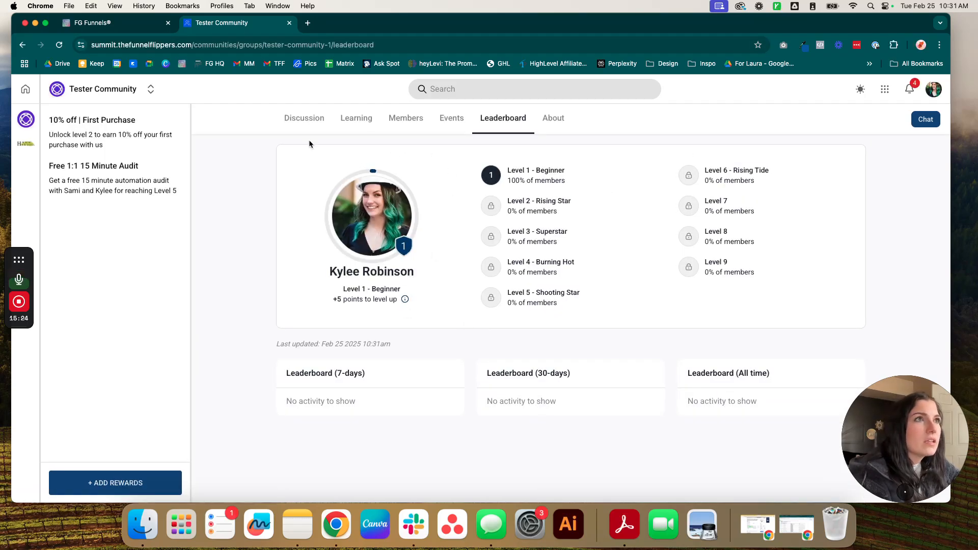
Step: Reload the page, scroll through the discussion feed, and check the leaderboard levels
left_click(59, 45)
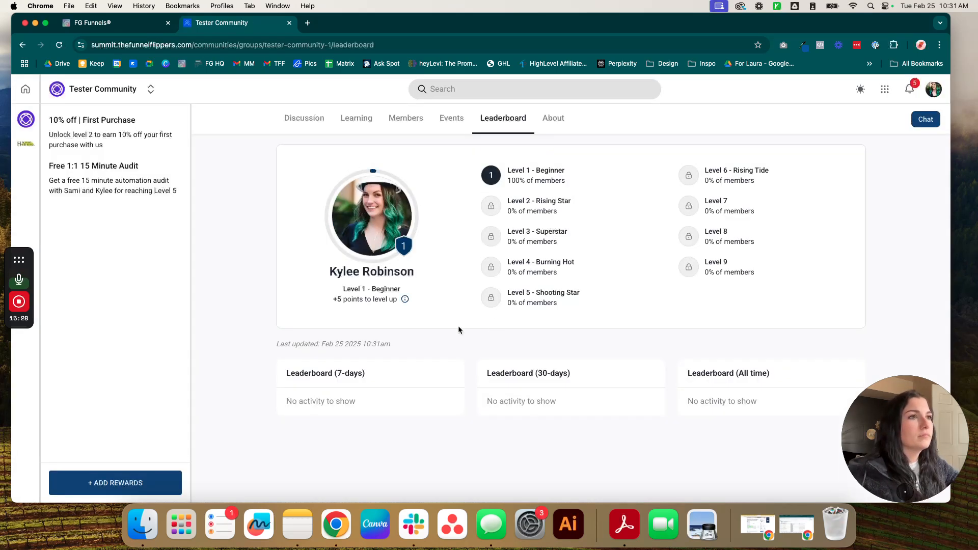
left_click(309, 125)
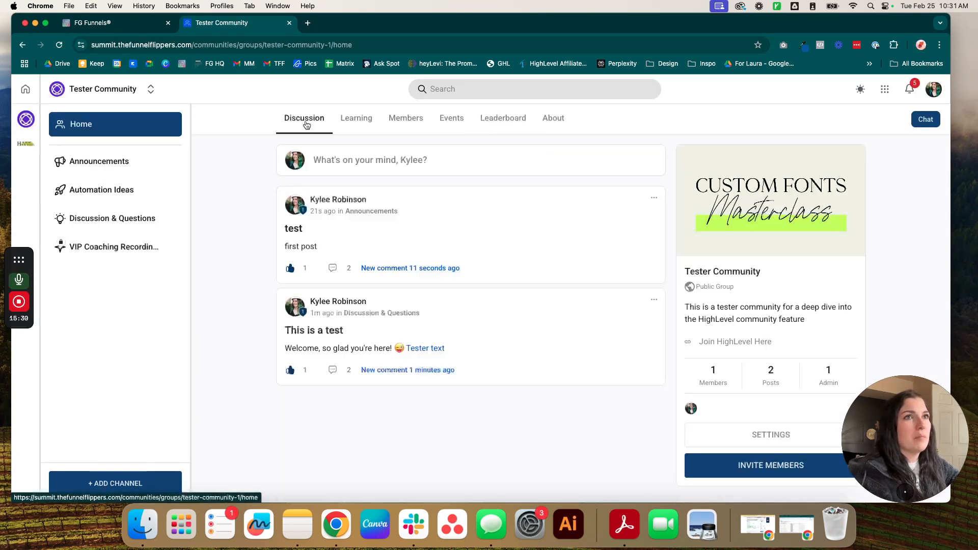
scroll(596, 285, "down", 1)
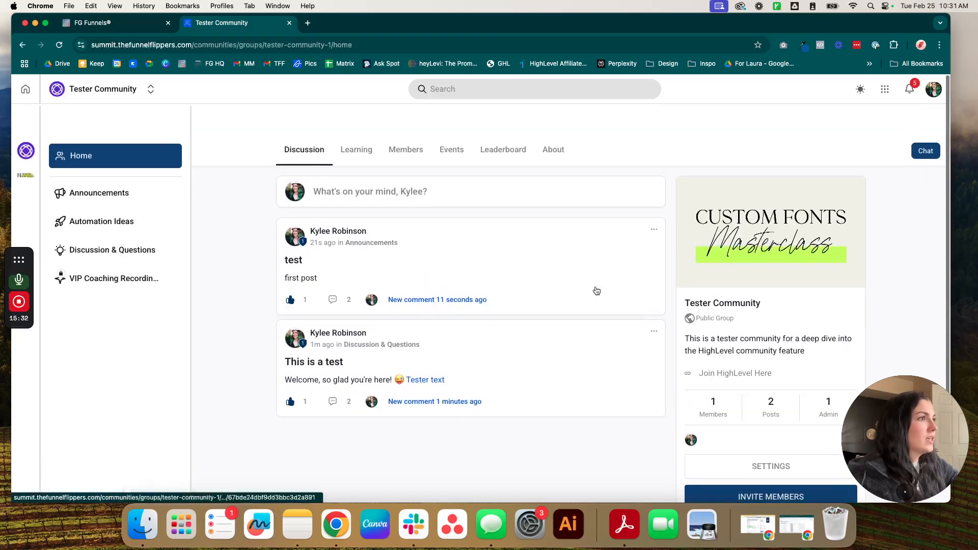
scroll(594, 288, "down", 2)
scroll(635, 241, "up", 2)
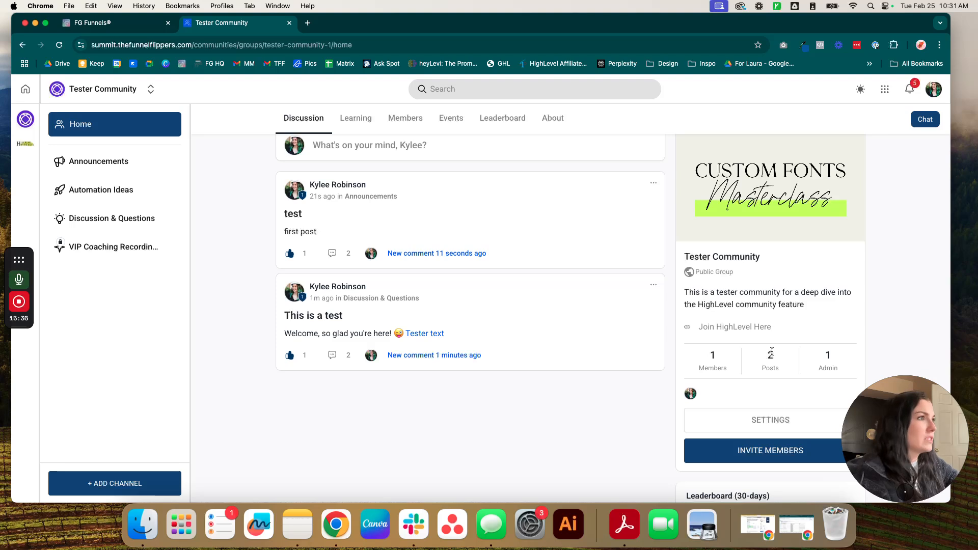
scroll(433, 235, "up", 1)
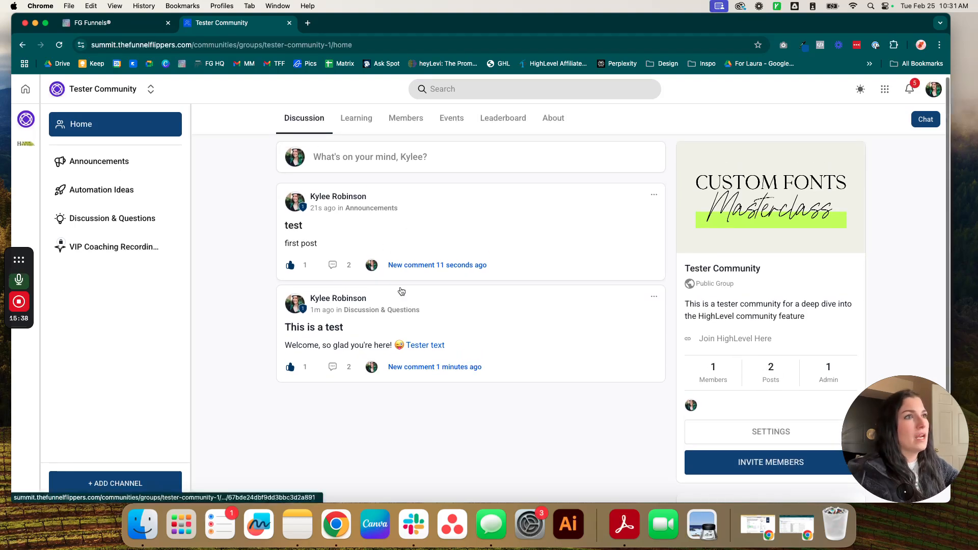
left_click(503, 118)
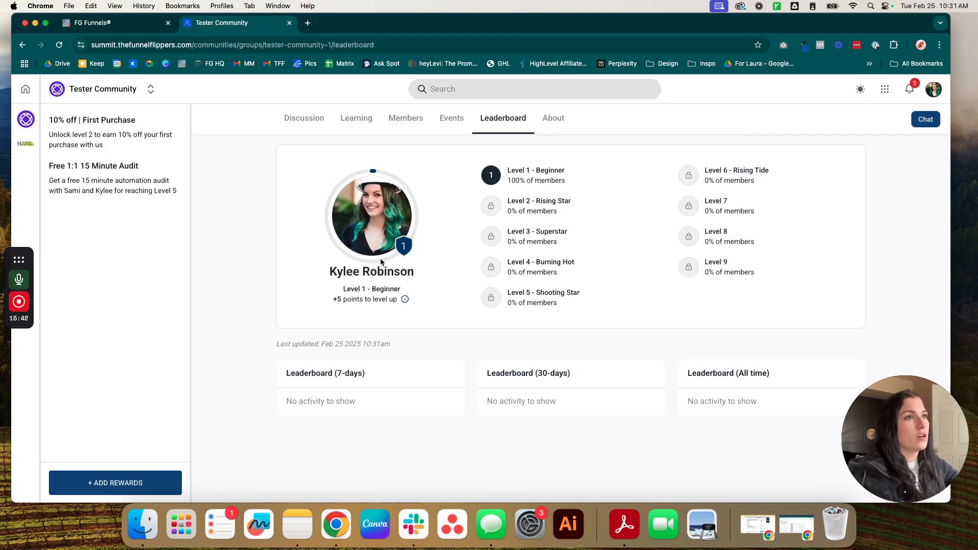
Step: Browse the Learning courses and Members list, return to Discussion, and open Chats
left_click(281, 123)
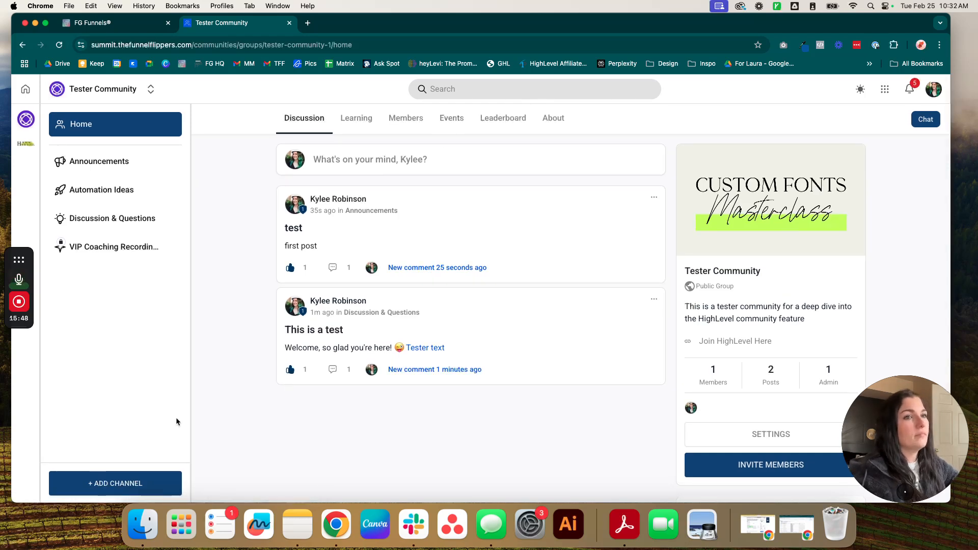
left_click(356, 118)
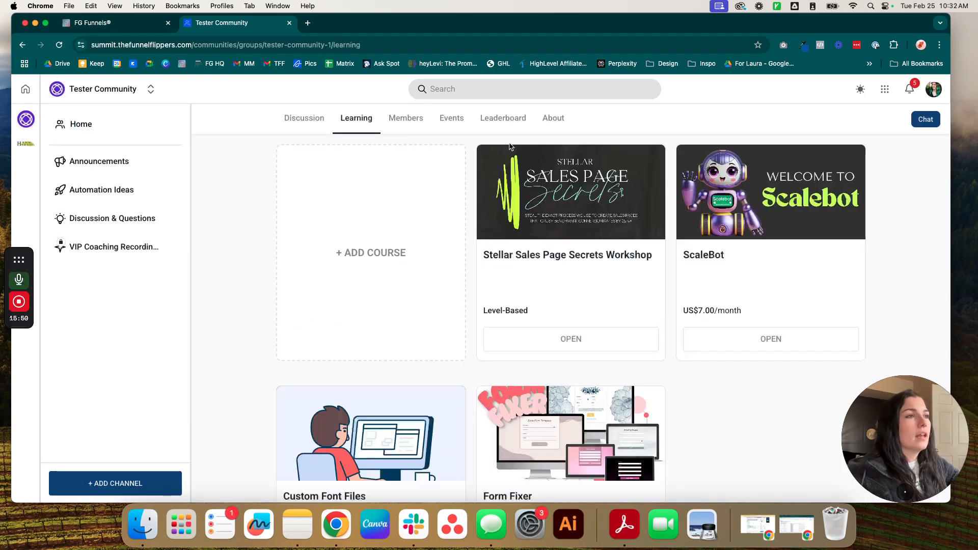
scroll(426, 301, "down", 3)
scroll(419, 295, "up", 3)
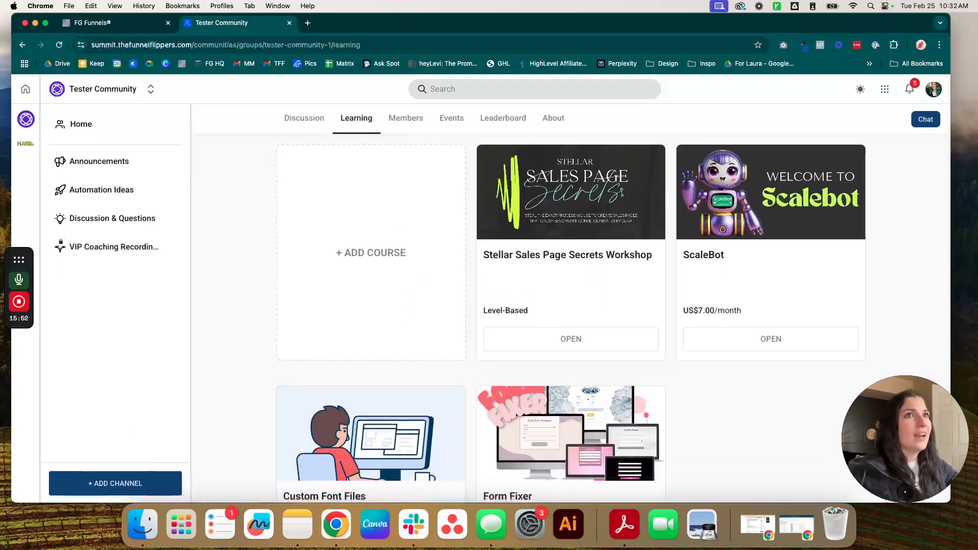
left_click(410, 119)
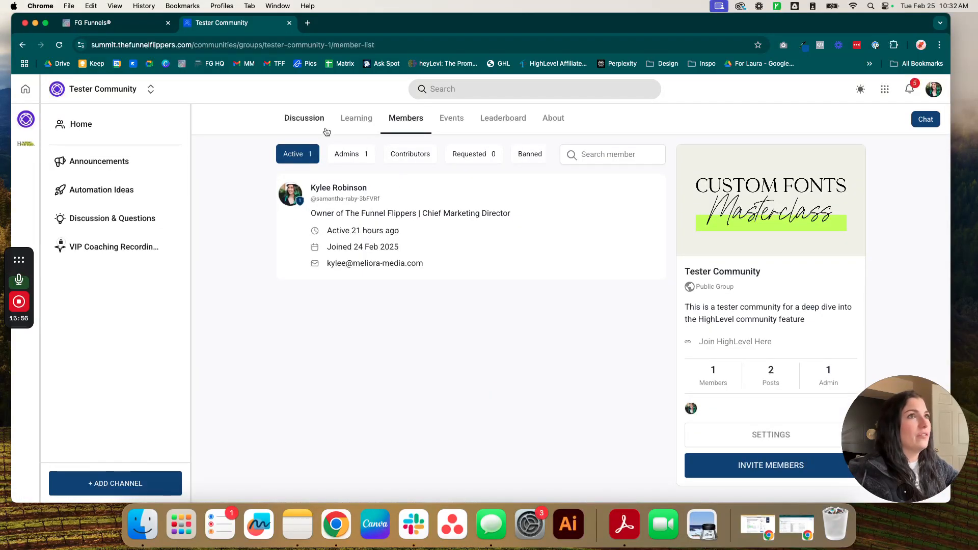
left_click(305, 119)
left_click(924, 119)
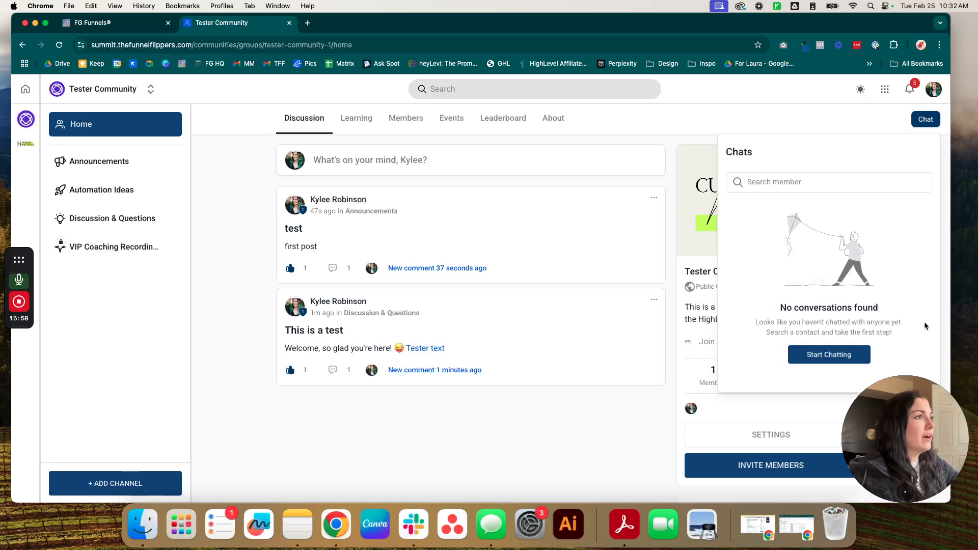
Step: Start a direct chat with a community member and focus its message field
left_click(821, 354)
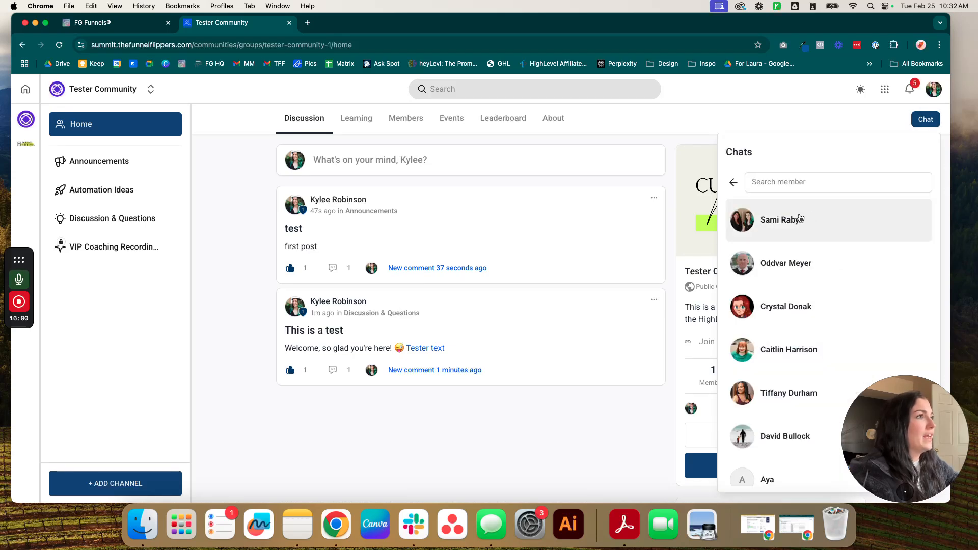
left_click(797, 221)
left_click(800, 486)
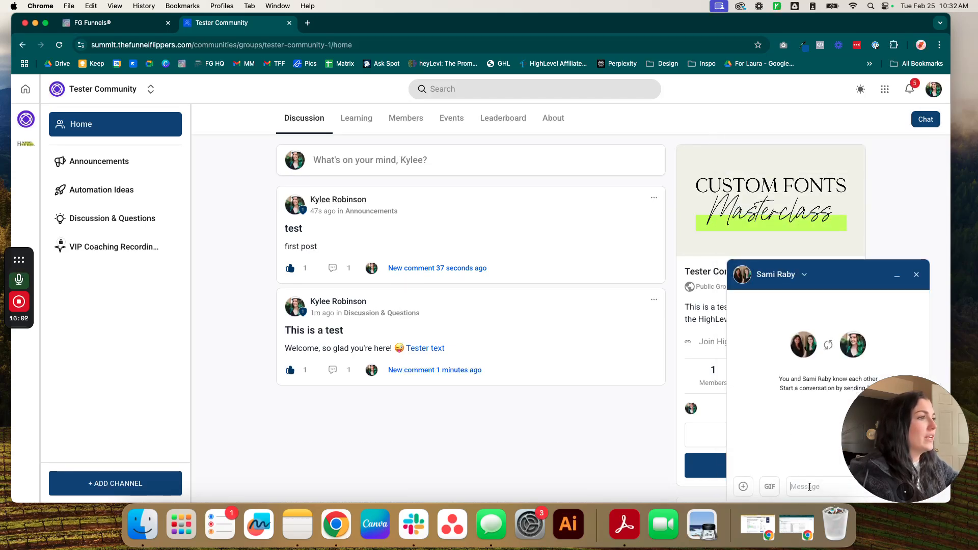
left_click_drag(861, 469, 31, 490)
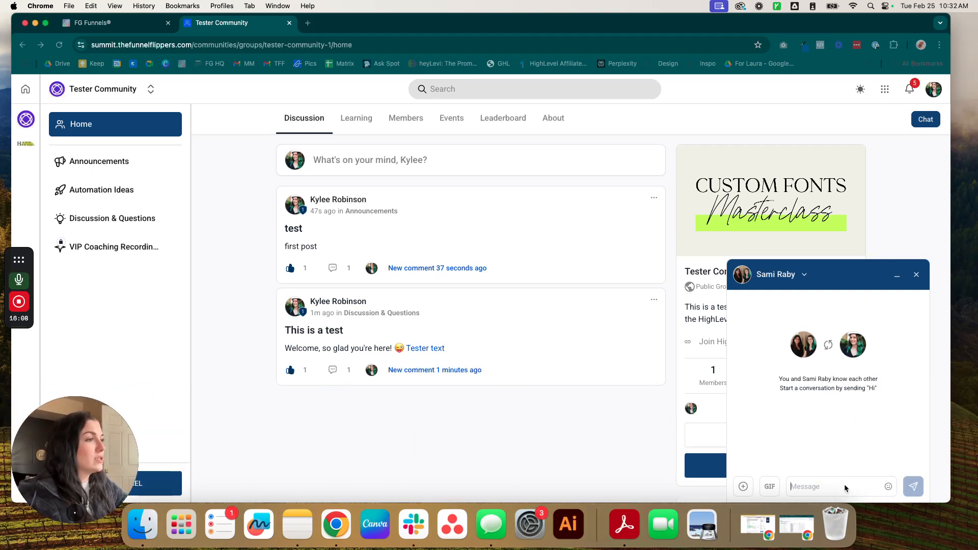
Step: Look through the chat's GIF and attachment options, then minimize and close the chat
left_click(768, 488)
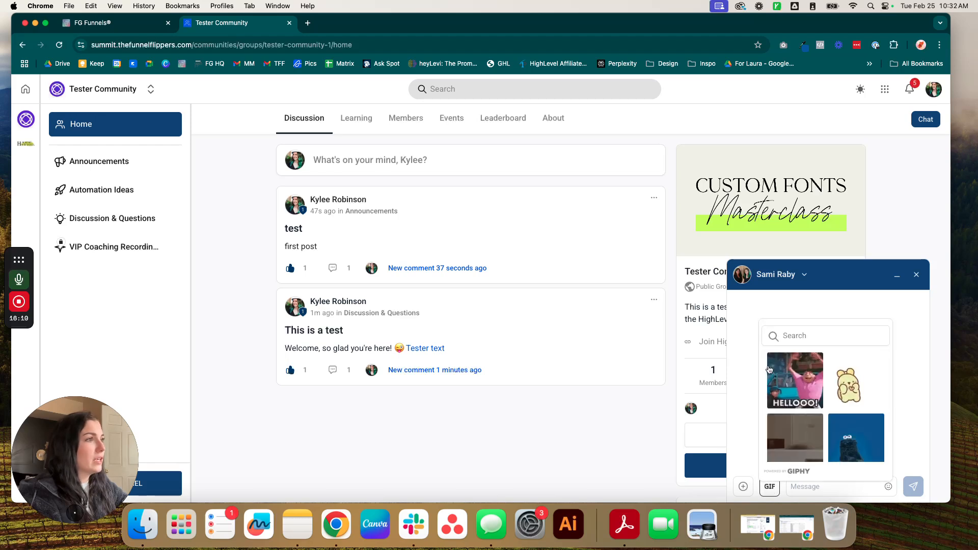
left_click(743, 487)
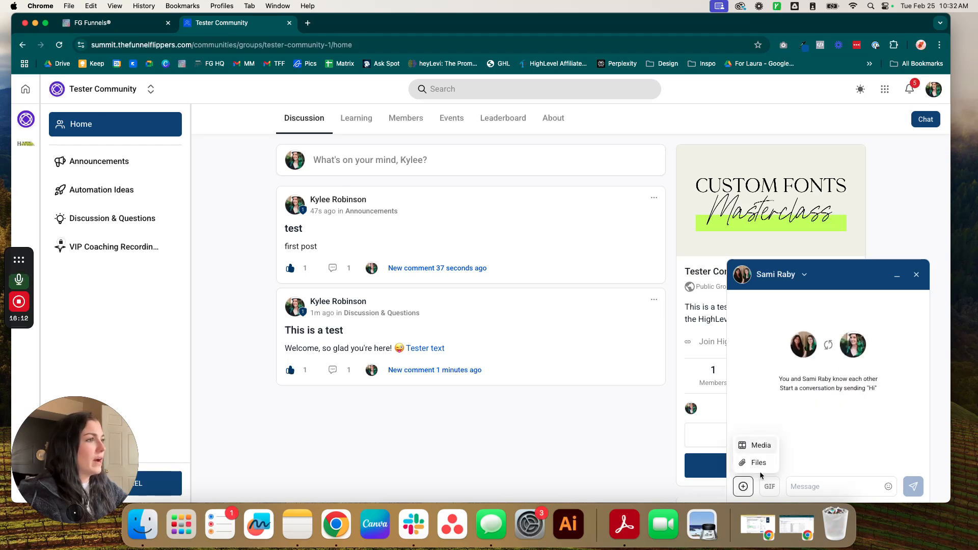
left_click(799, 480)
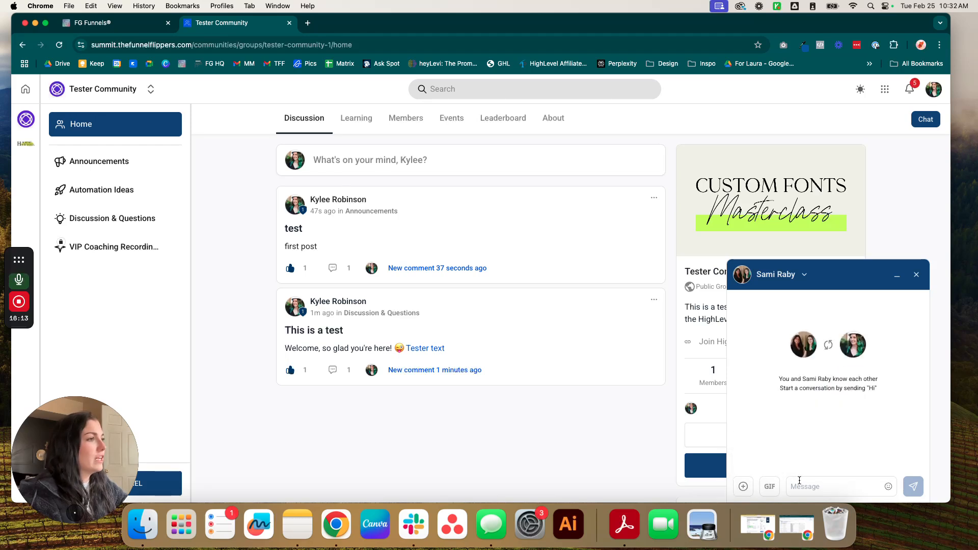
left_click(898, 282)
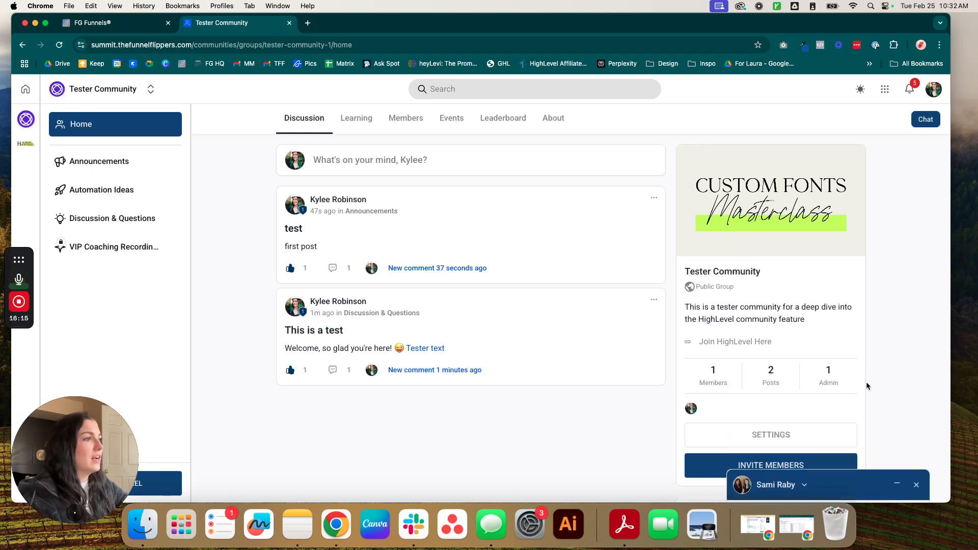
left_click(913, 491)
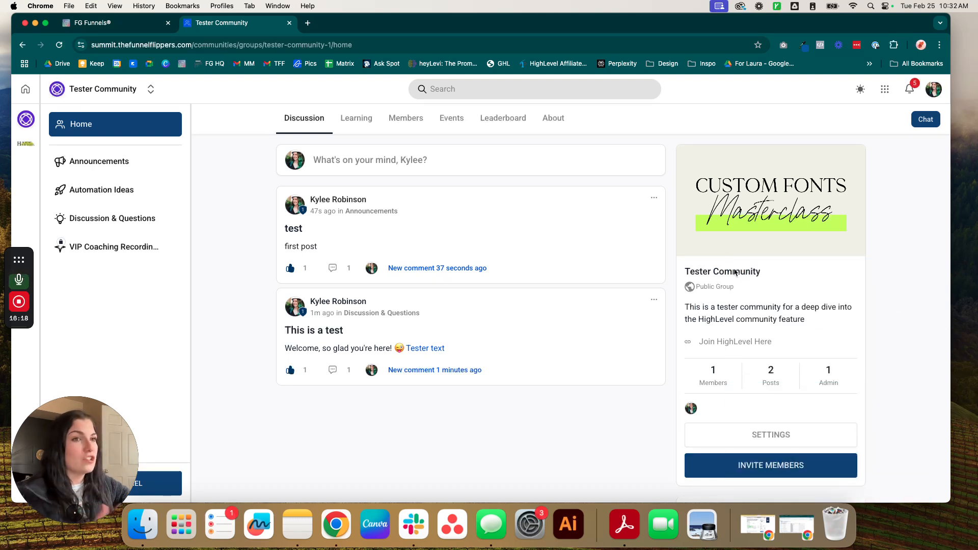
Step: Follow the notifications to the Stellar Sales Page Secrets Workshop course and Group Coaching Session #1 event
left_click(904, 91)
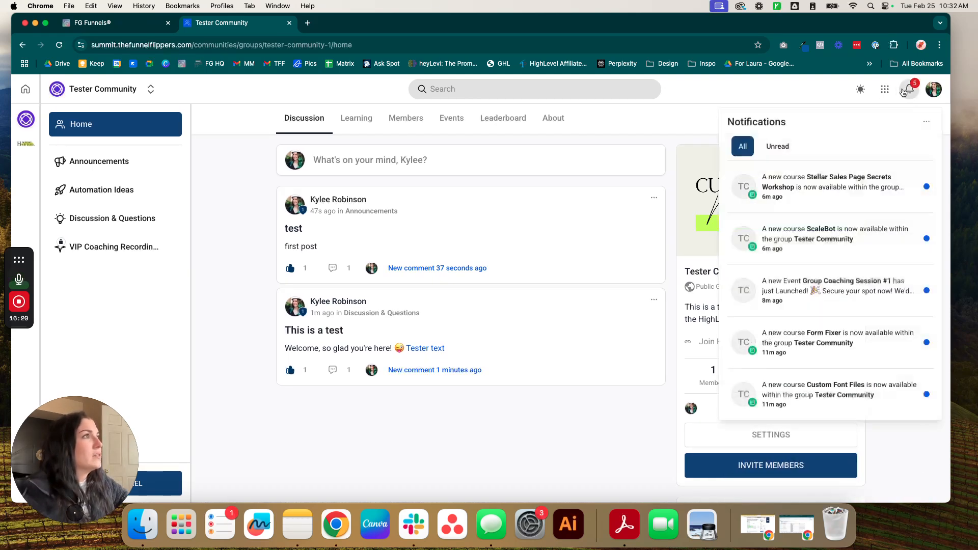
left_click(810, 179)
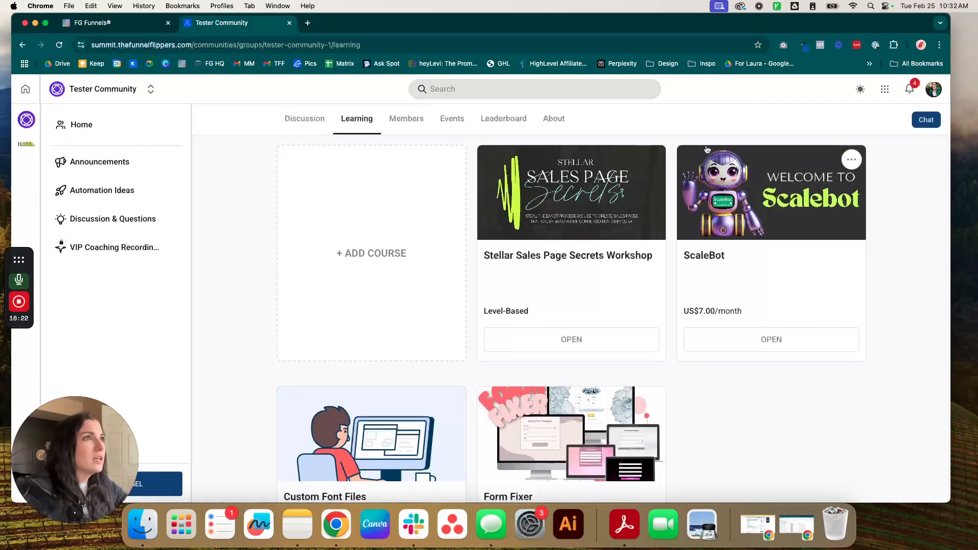
left_click(909, 89)
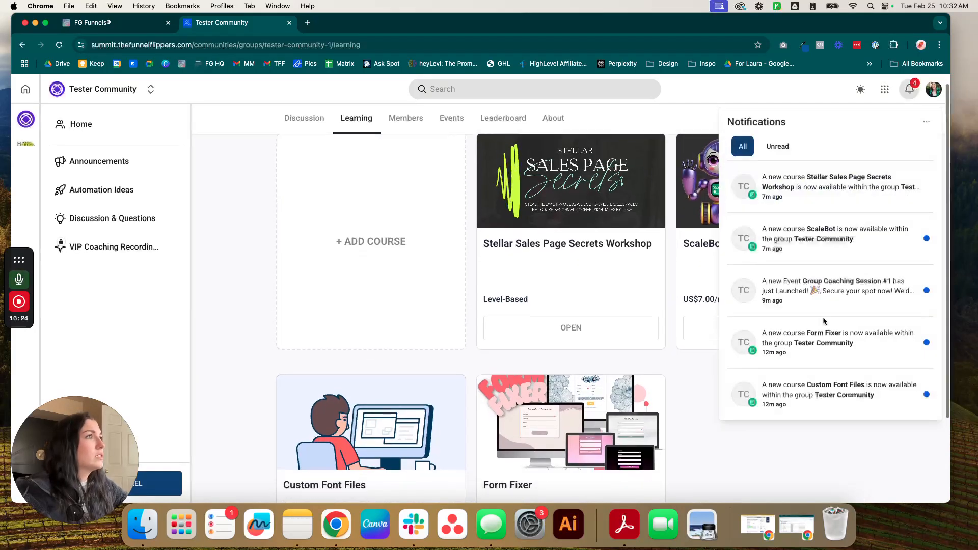
left_click(817, 291)
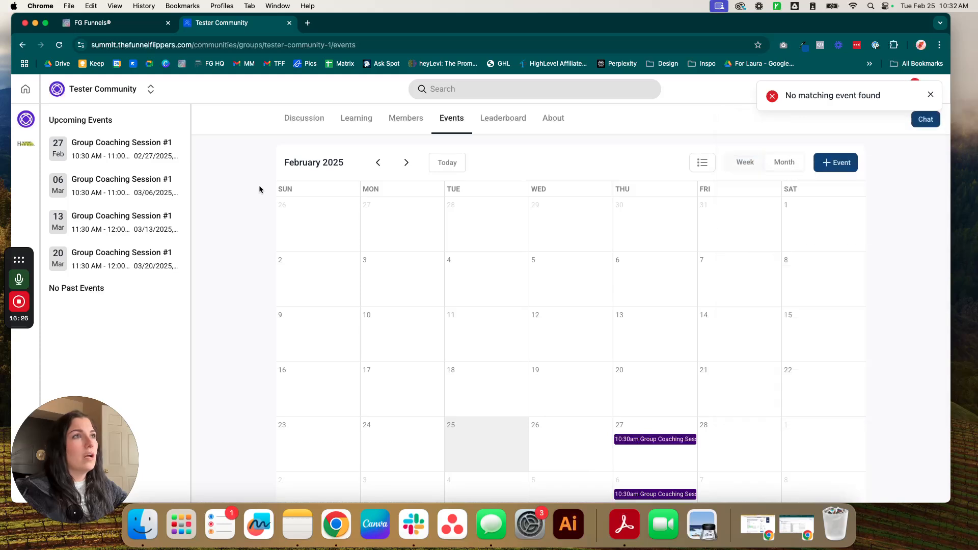
Step: Browse the Discussion, Leaderboard and Learning sections, then open the group's Gamification & Rewards settings
left_click(296, 125)
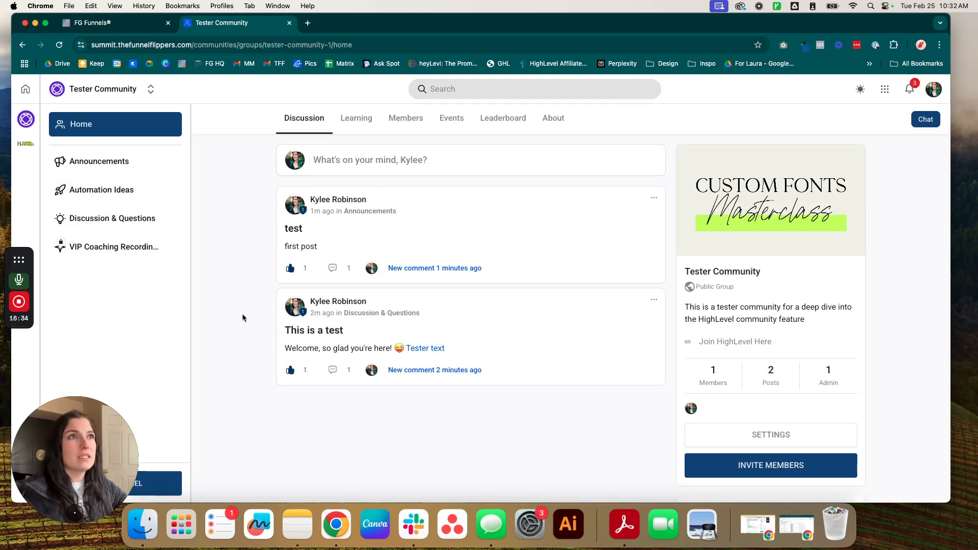
left_click(511, 119)
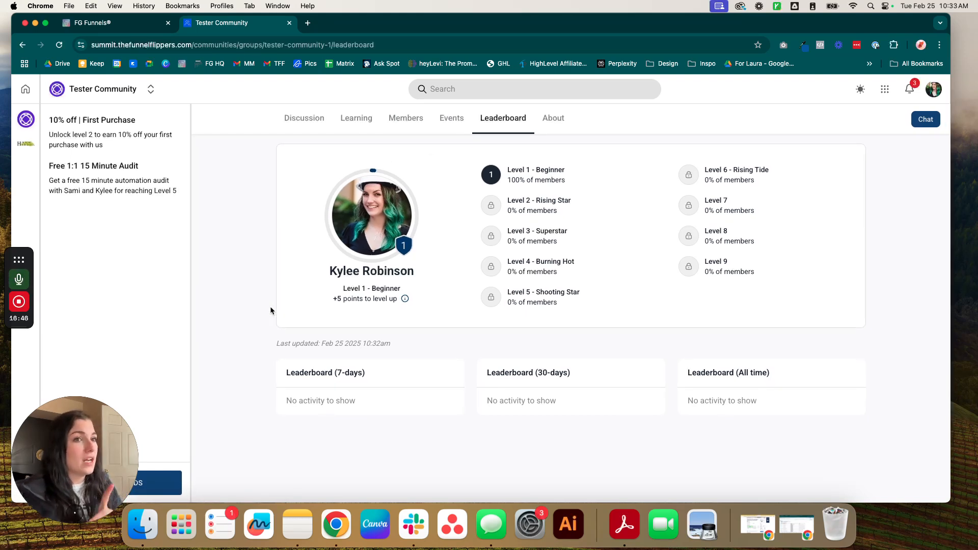
left_click(356, 118)
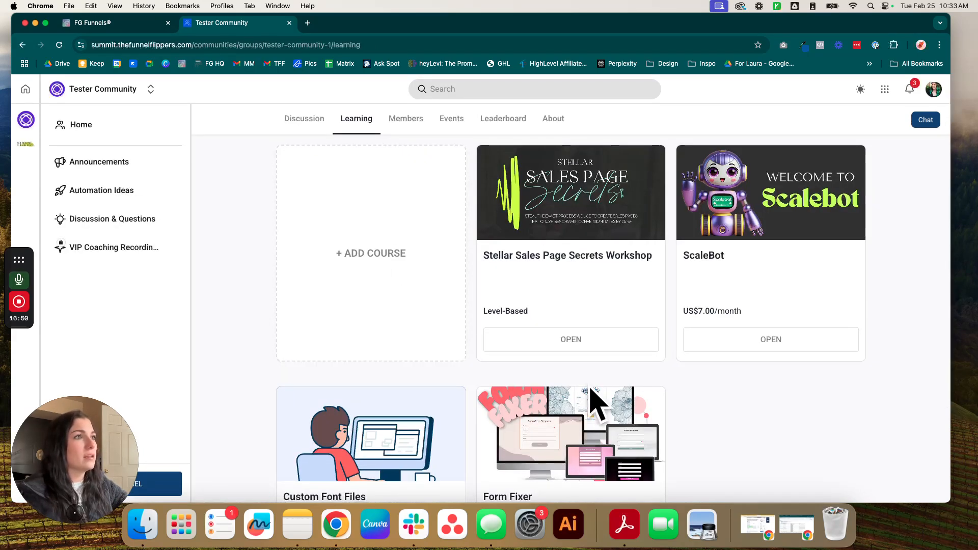
scroll(547, 180, "down", 1)
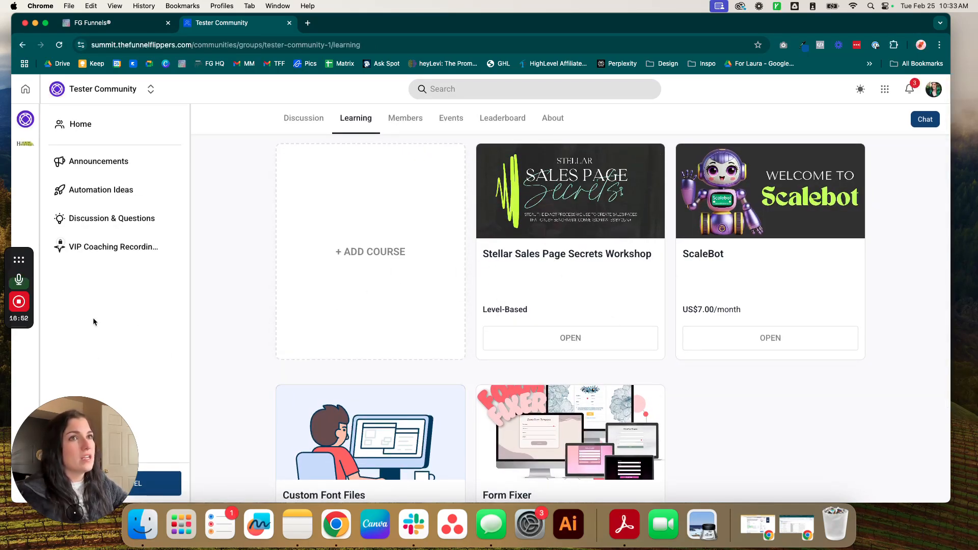
left_click(503, 118)
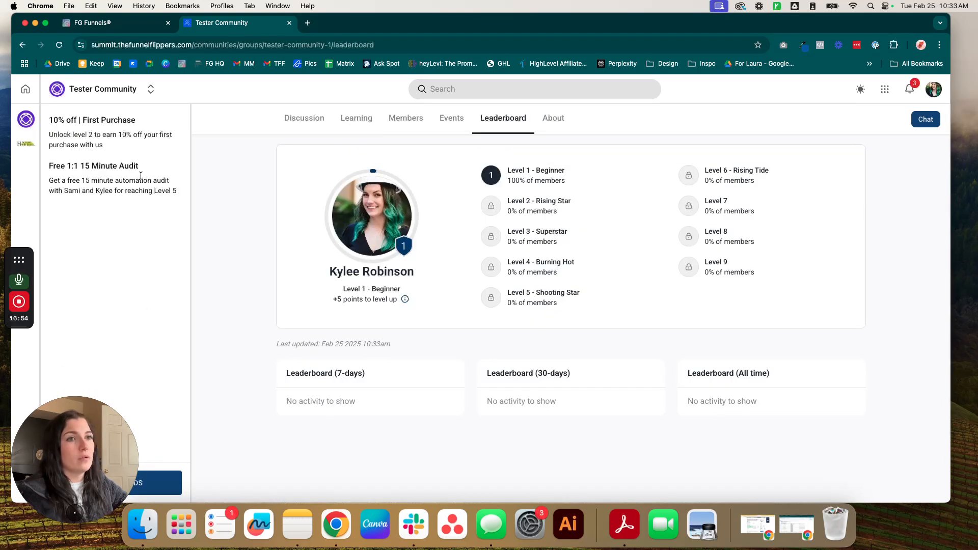
left_click(173, 484)
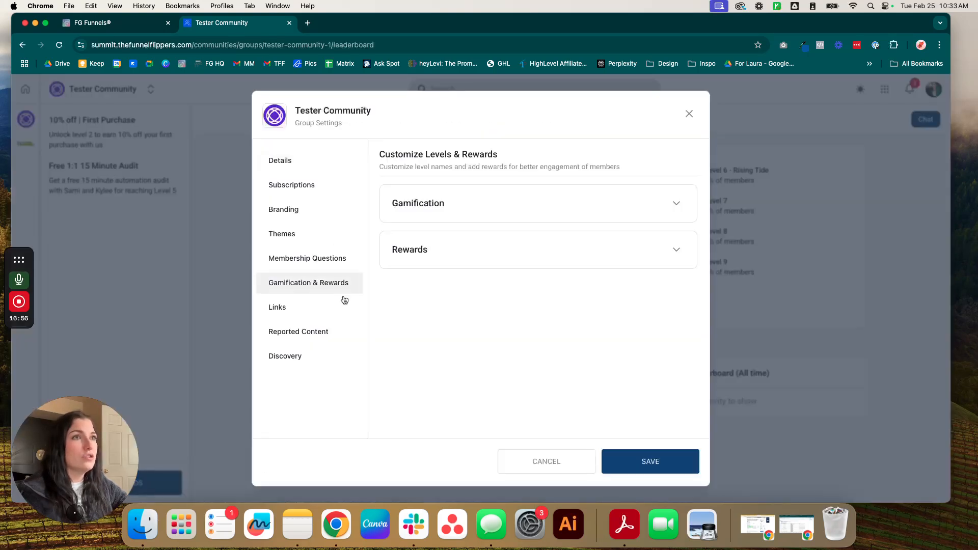
Step: Add the level-5 reward 'Unlock the workshop' granting free workshop access, and save the group settings
left_click(453, 248)
left_click(670, 316)
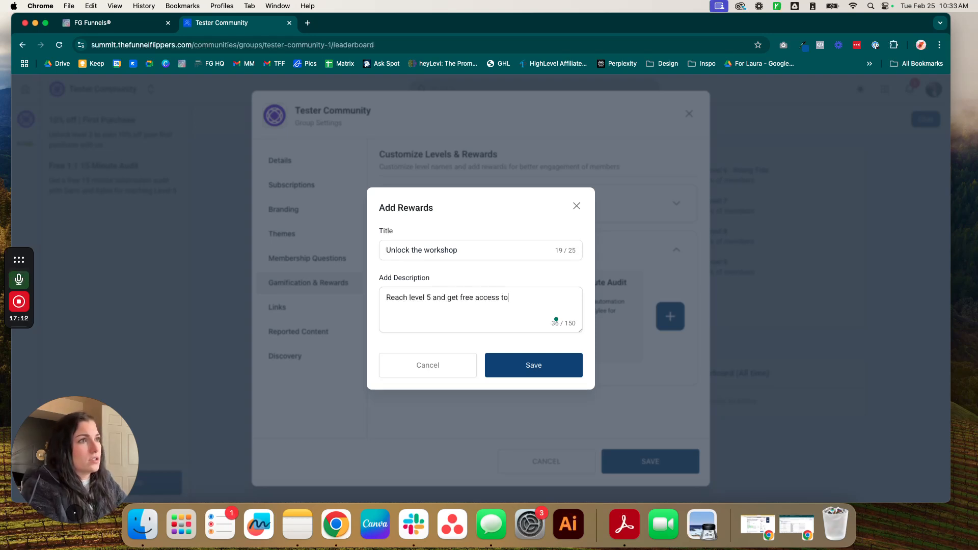
type("workshop")
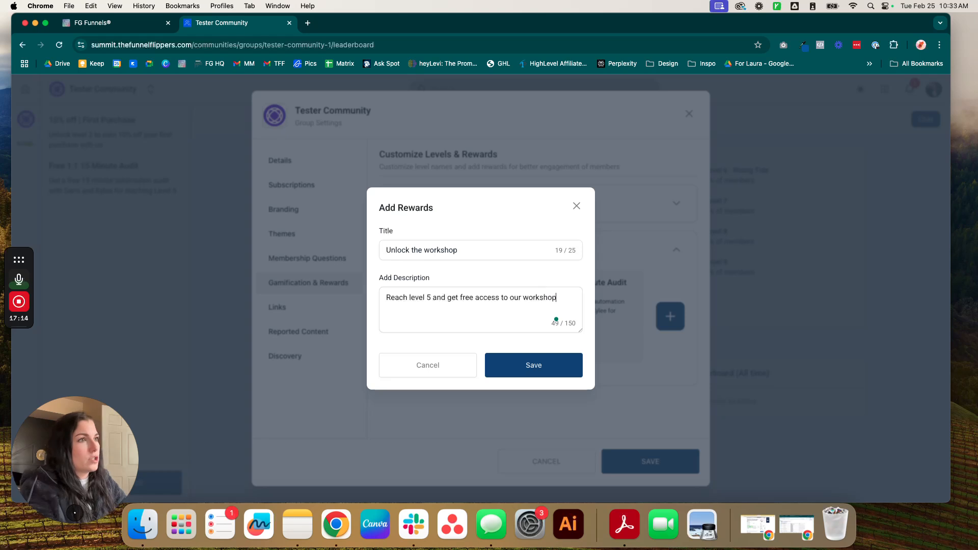
left_click(513, 375)
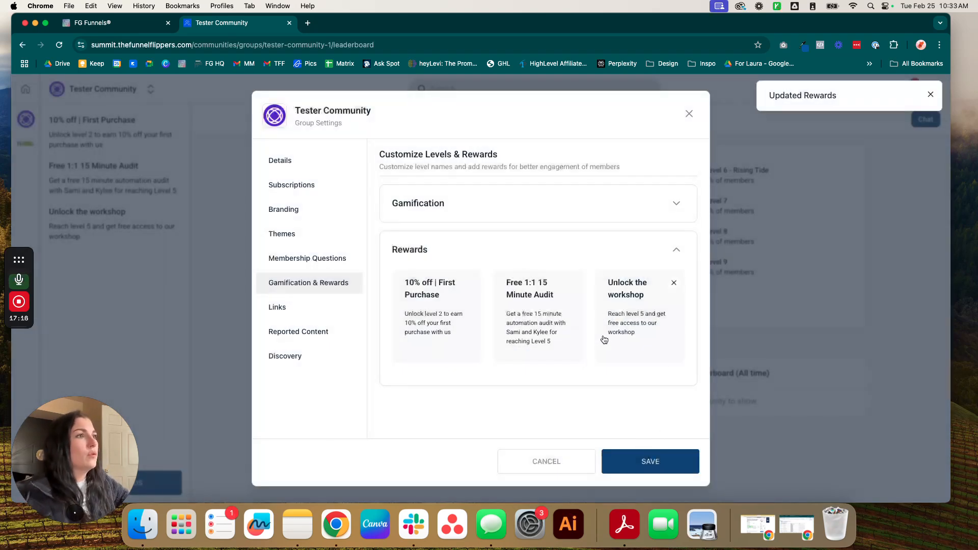
left_click(652, 462)
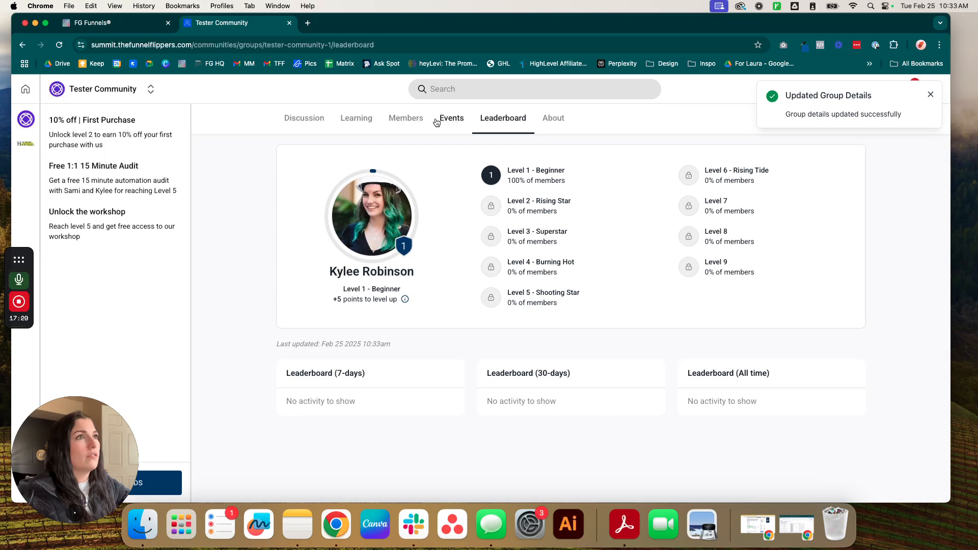
left_click(439, 119)
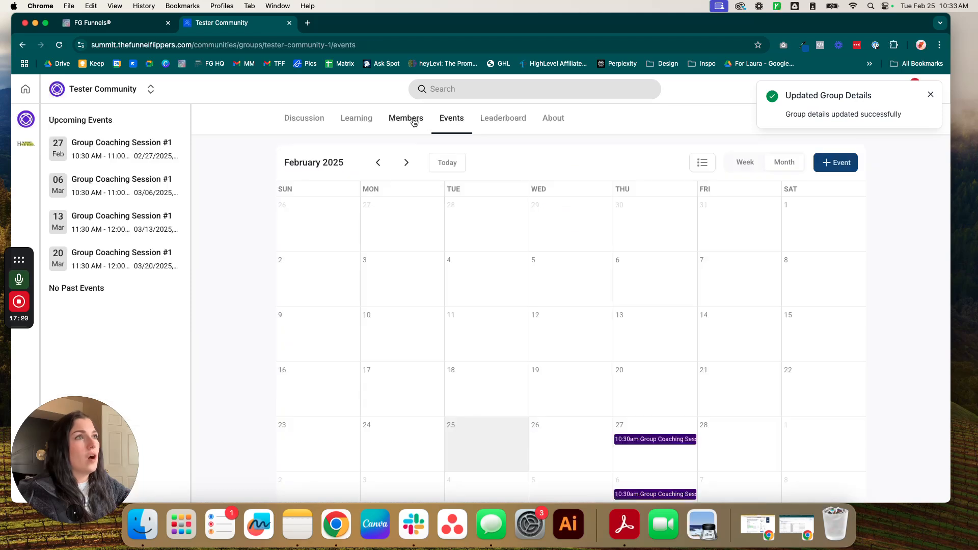
left_click(408, 120)
left_click(357, 120)
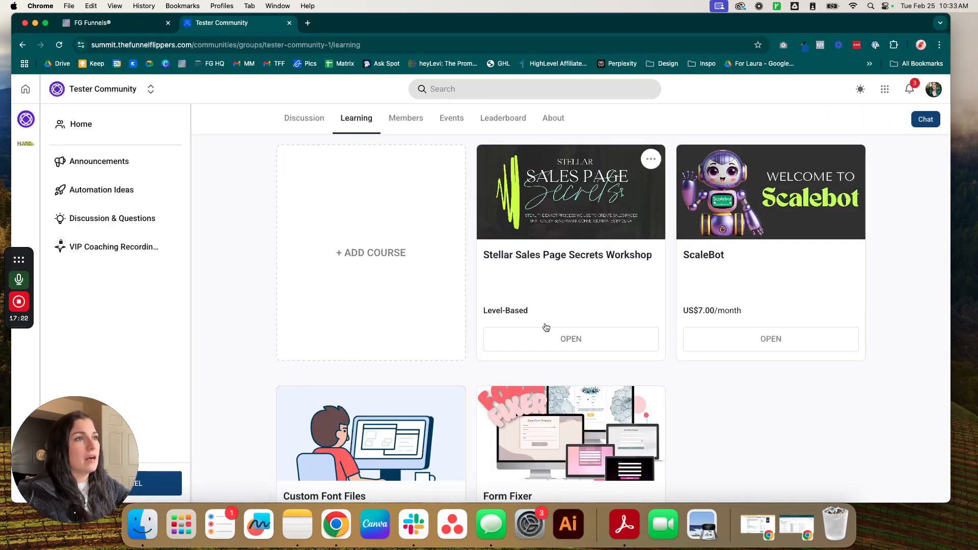
left_click(500, 119)
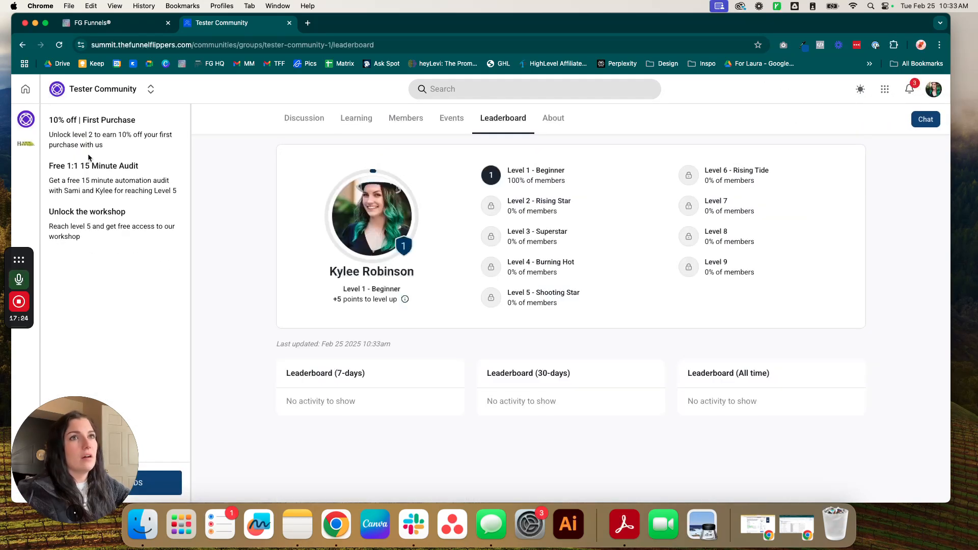
left_click_drag(48, 167, 186, 234)
left_click(96, 233)
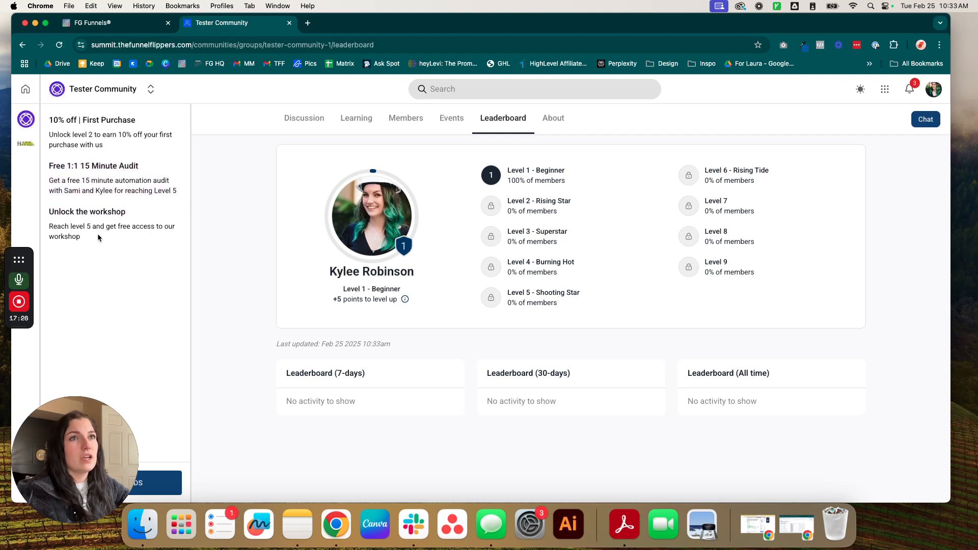
left_click_drag(96, 234, 108, 246)
left_click(115, 352)
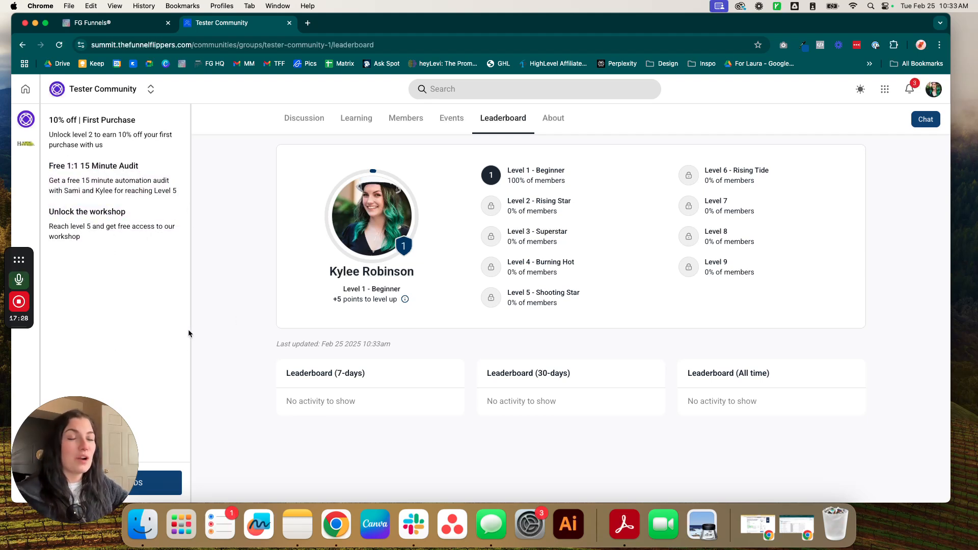
scroll(377, 400, "down", 1)
scroll(378, 402, "up", 1)
scroll(380, 418, "down", 1)
scroll(381, 422, "up", 1)
scroll(380, 419, "down", 1)
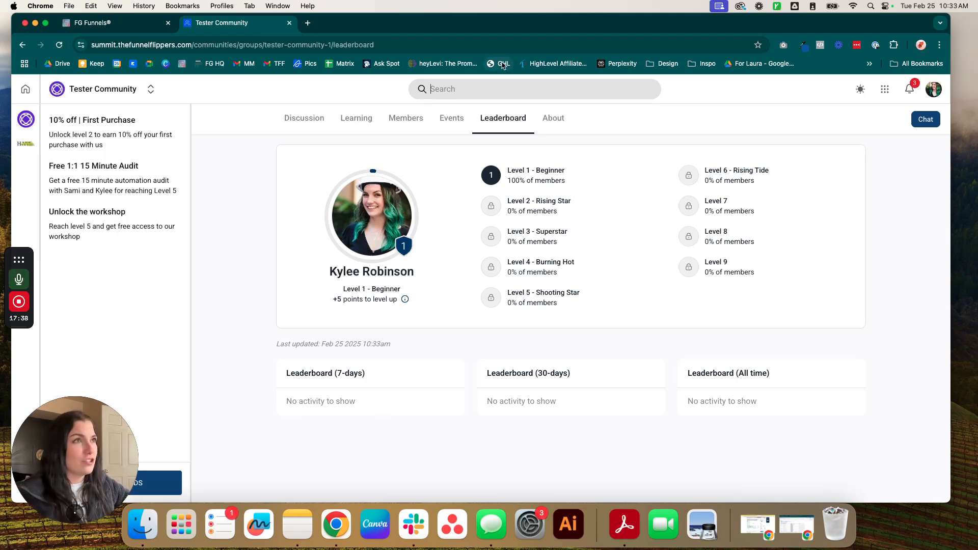
Step: Search for 'test' and review the Announcements and Discussion & Questions post results
type("test")
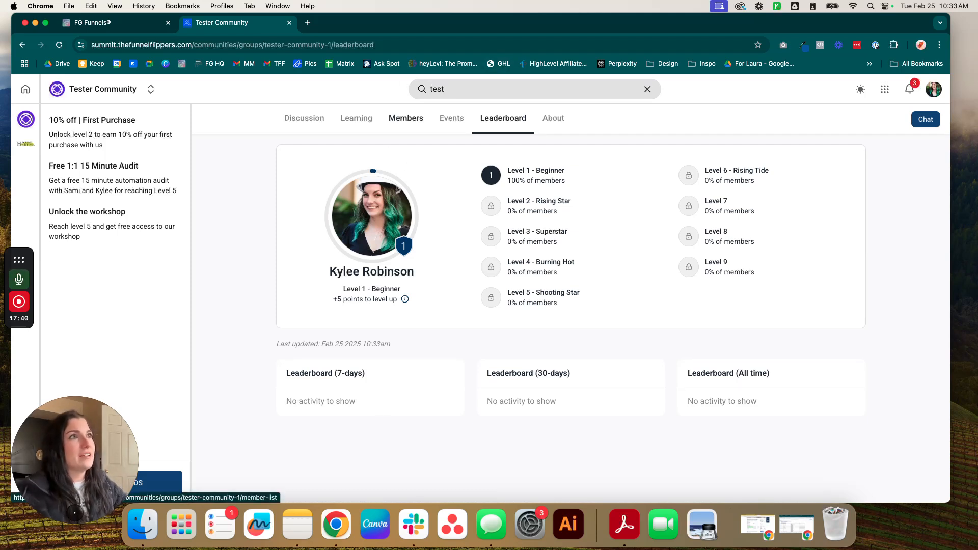
key("Return")
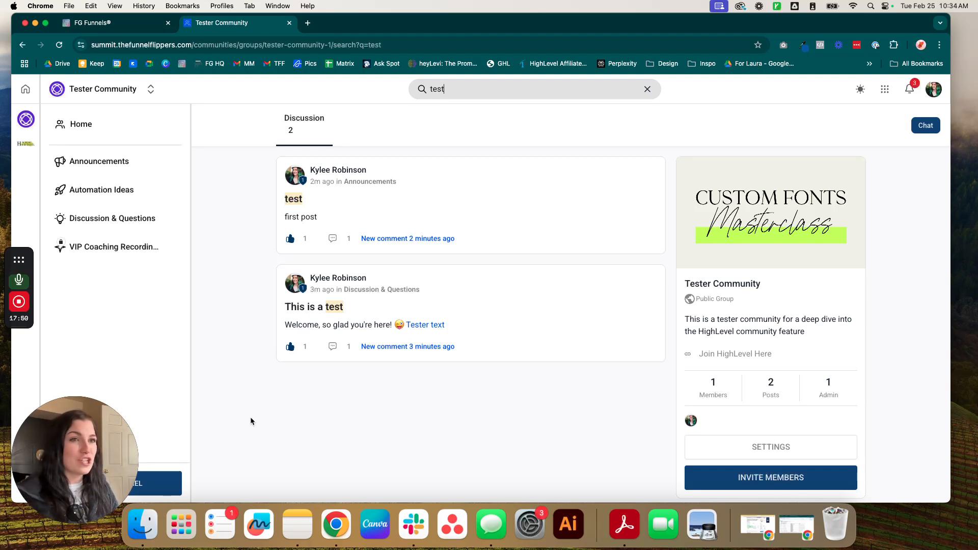
scroll(225, 383, "up", 1)
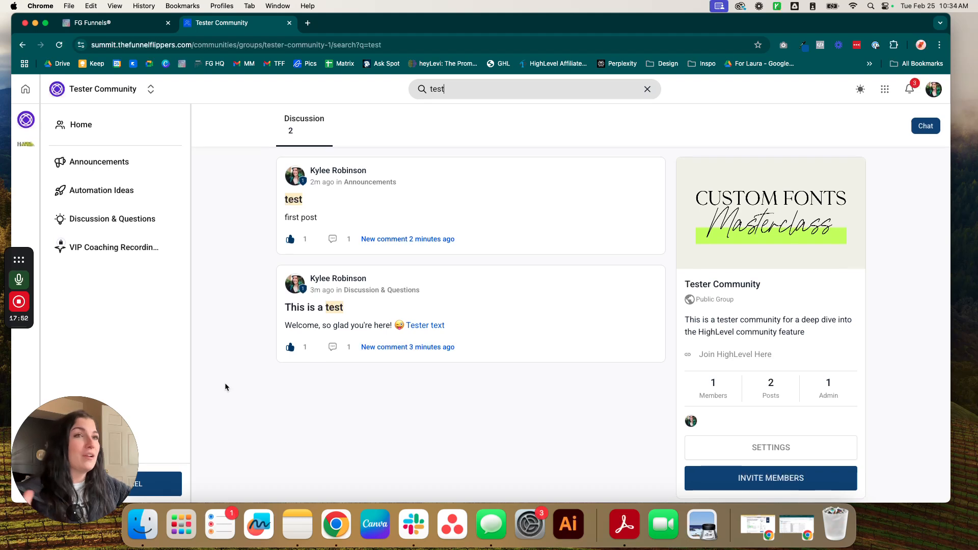
mouse_move(21, 297)
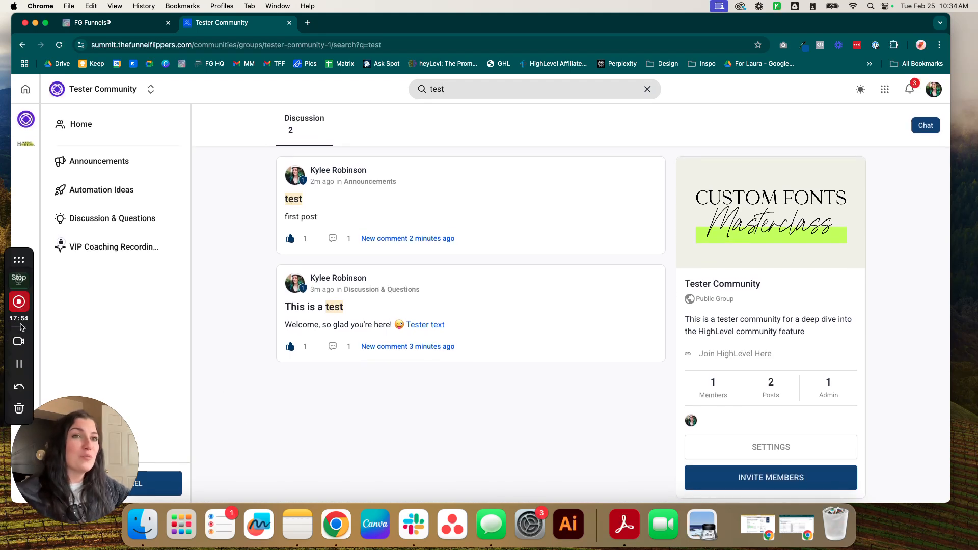